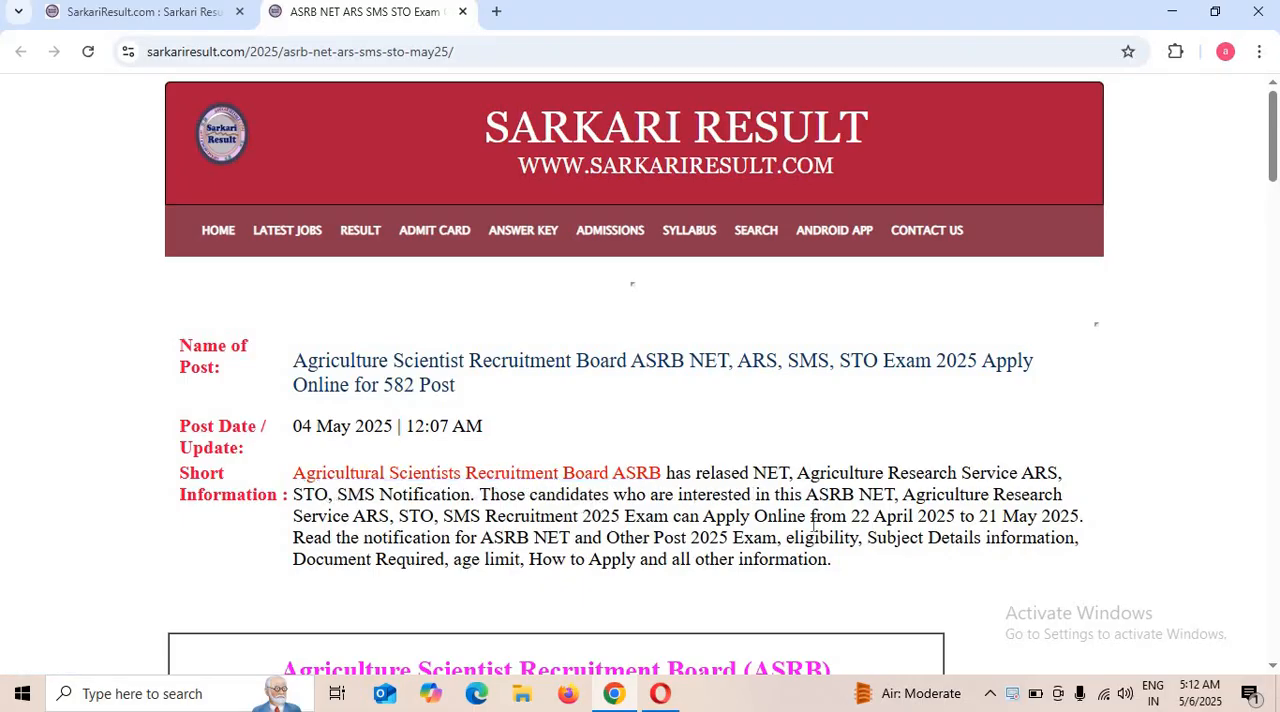
Review the Important Dates section of the ASRB NET, ARS, SMS, STO 2025 notification, from application start to mains exam.
scroll(812, 524, "down", 3)
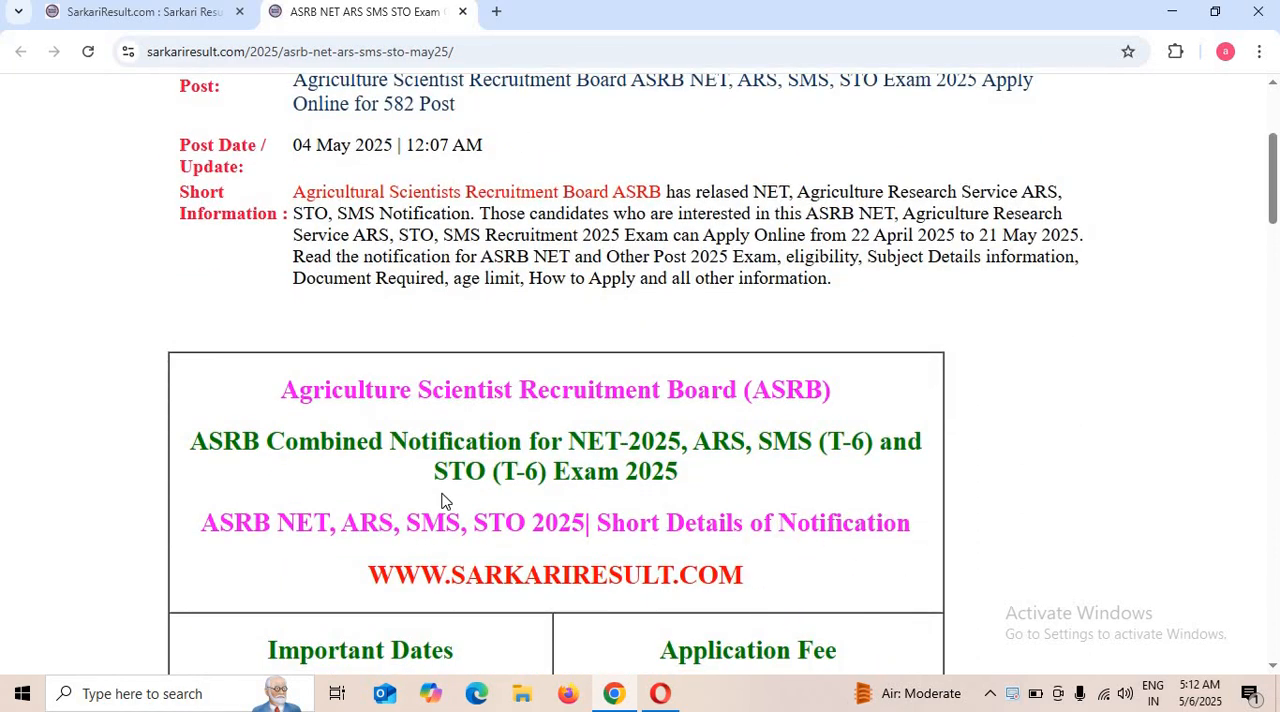
scroll(445, 500, "down", 3)
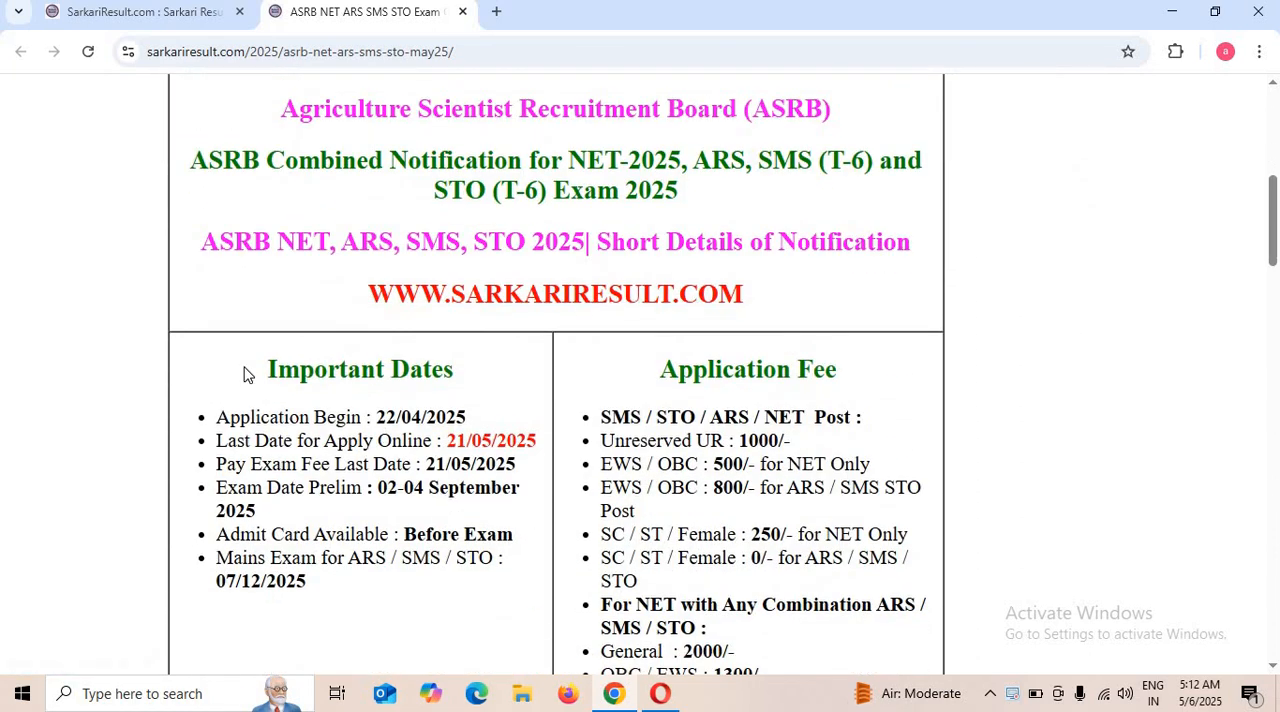
left_click_drag(257, 374, 404, 422)
left_click(404, 422)
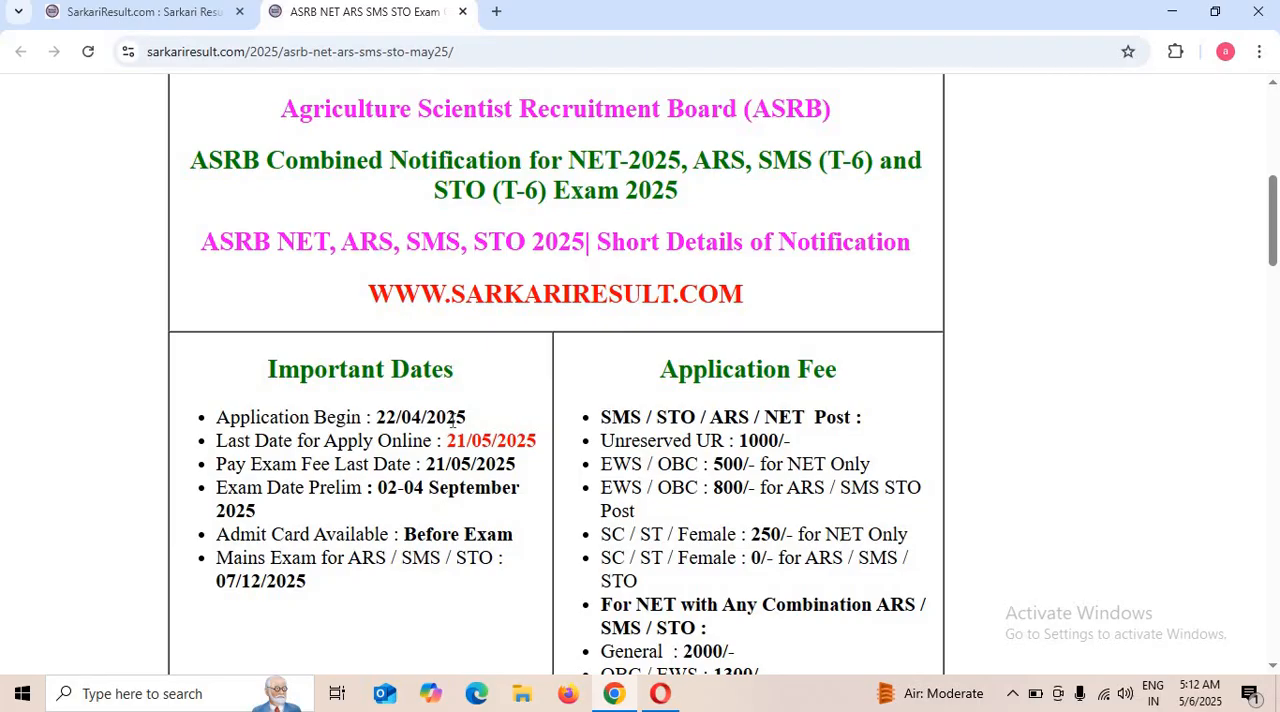
left_click_drag(263, 473, 496, 464)
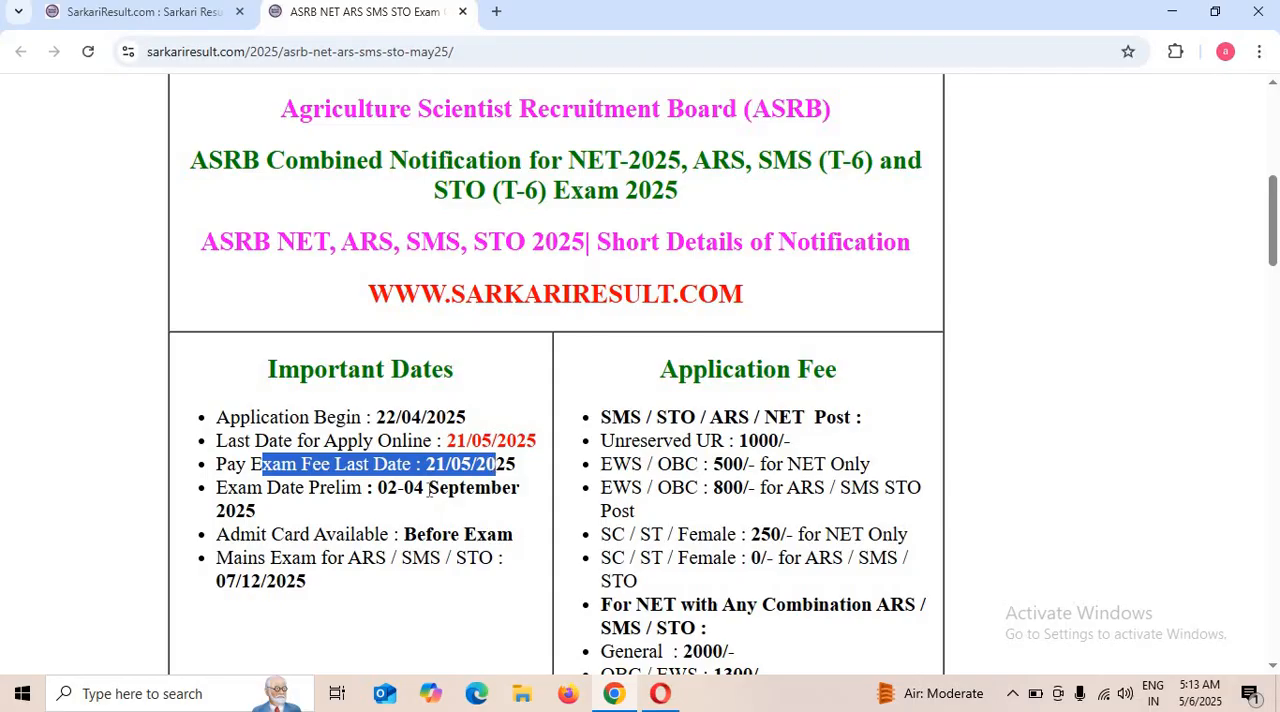
left_click_drag(263, 487, 335, 490)
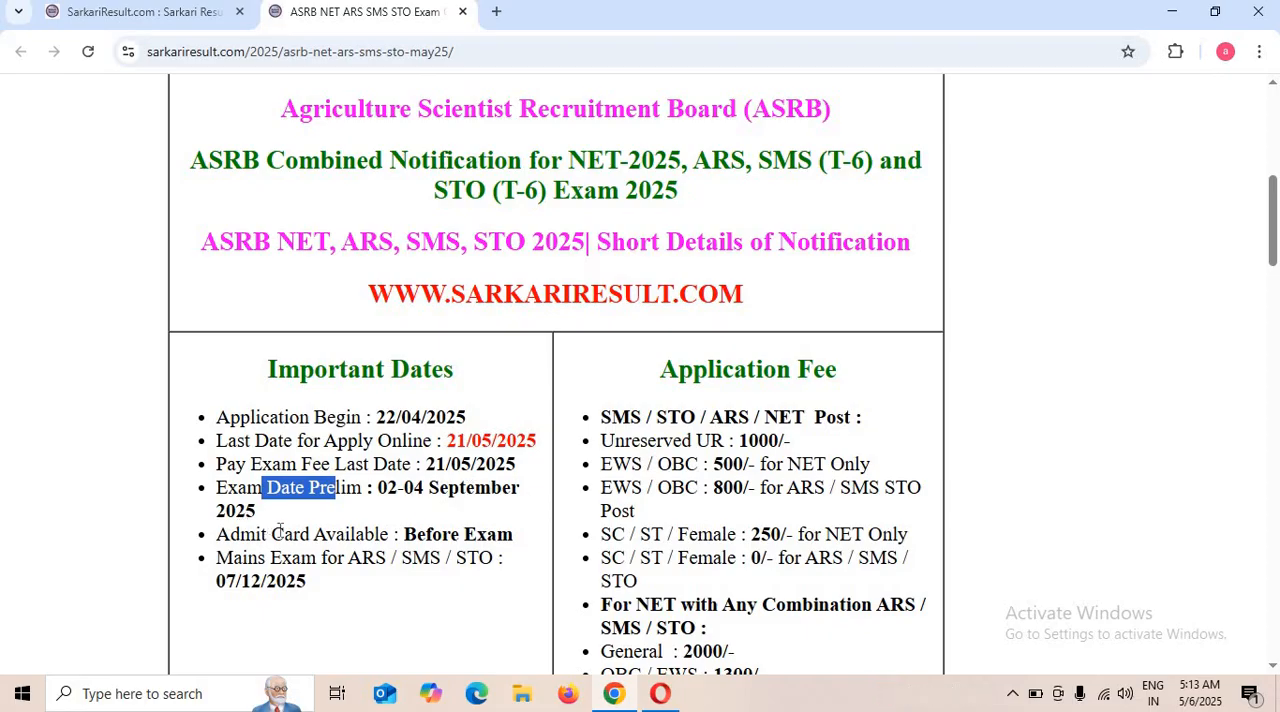
left_click_drag(272, 552, 365, 537)
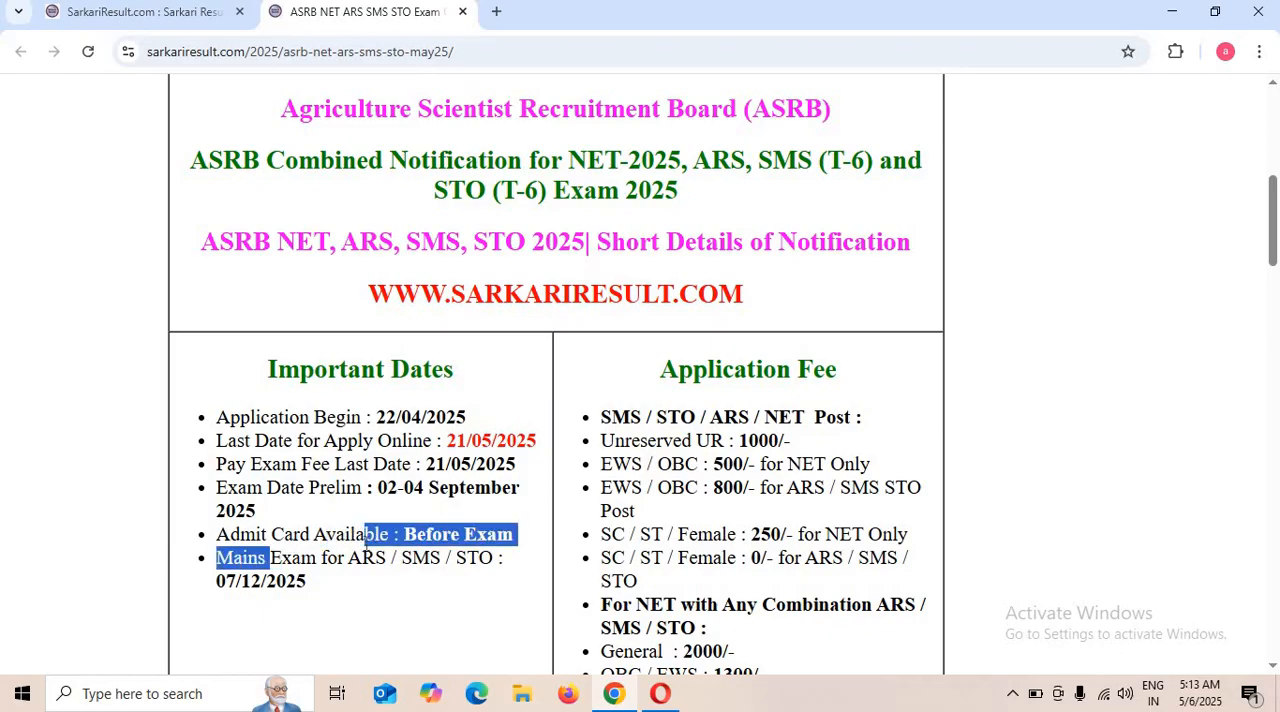
left_click(366, 544)
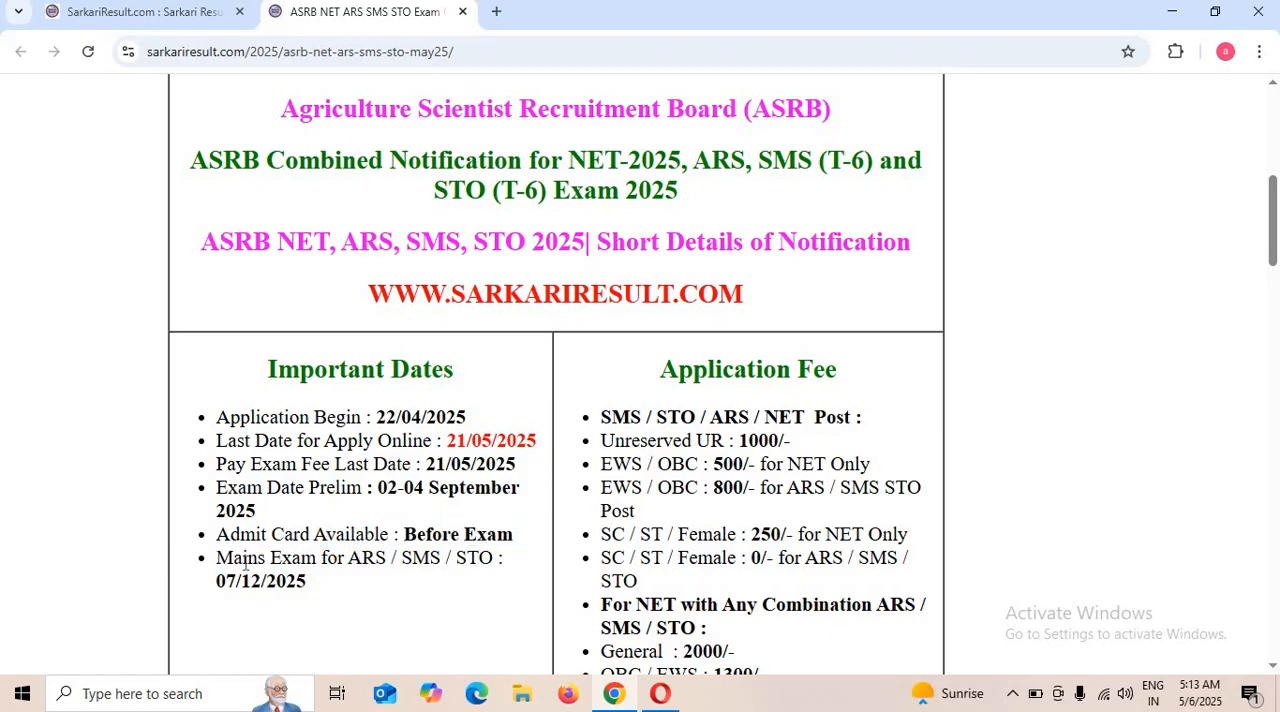
left_click_drag(243, 560, 320, 558)
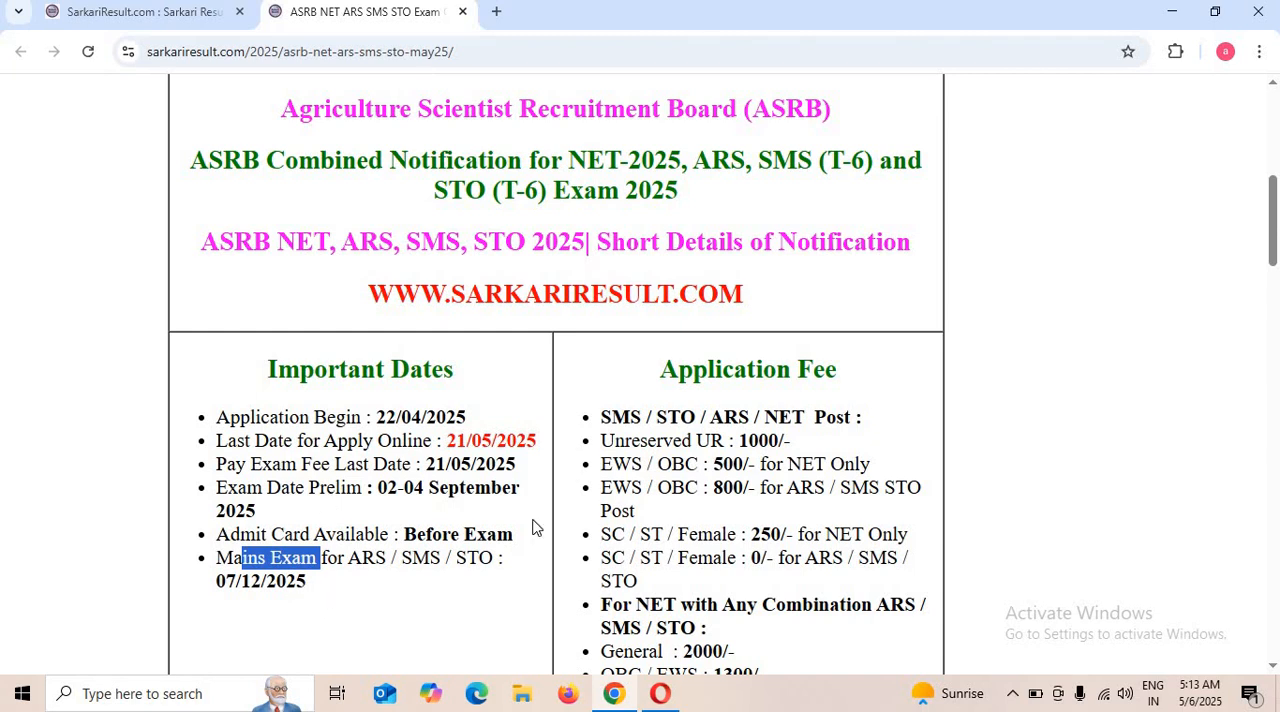
Review the application fees for each category and post combination, along with the accepted payment modes.
left_click_drag(682, 417, 820, 380)
left_click(641, 419)
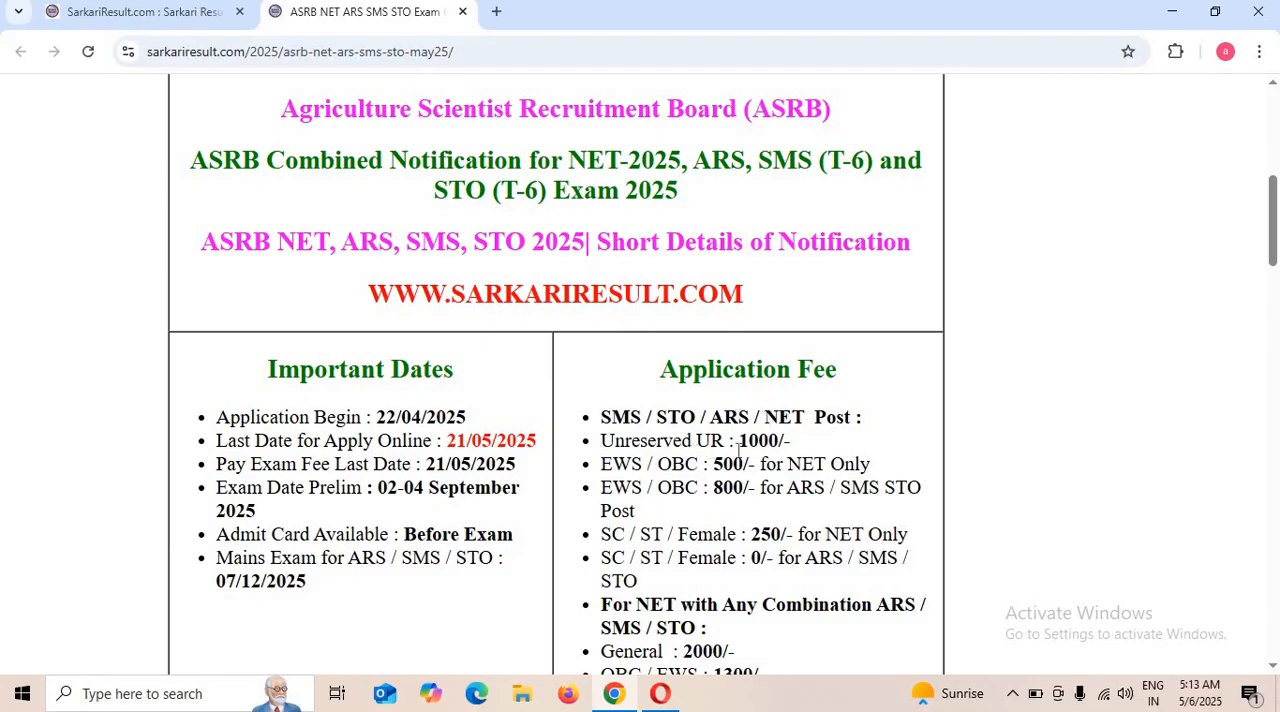
left_click_drag(739, 441, 792, 441)
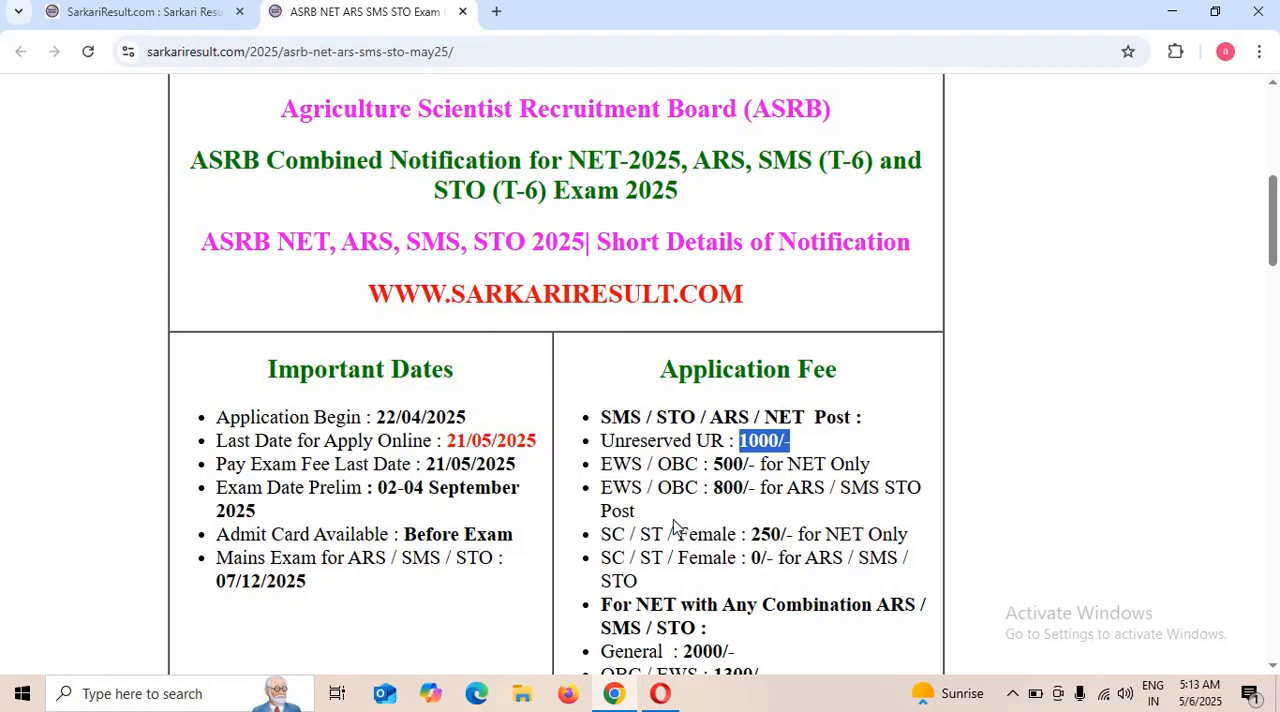
scroll(748, 527, "down", 1)
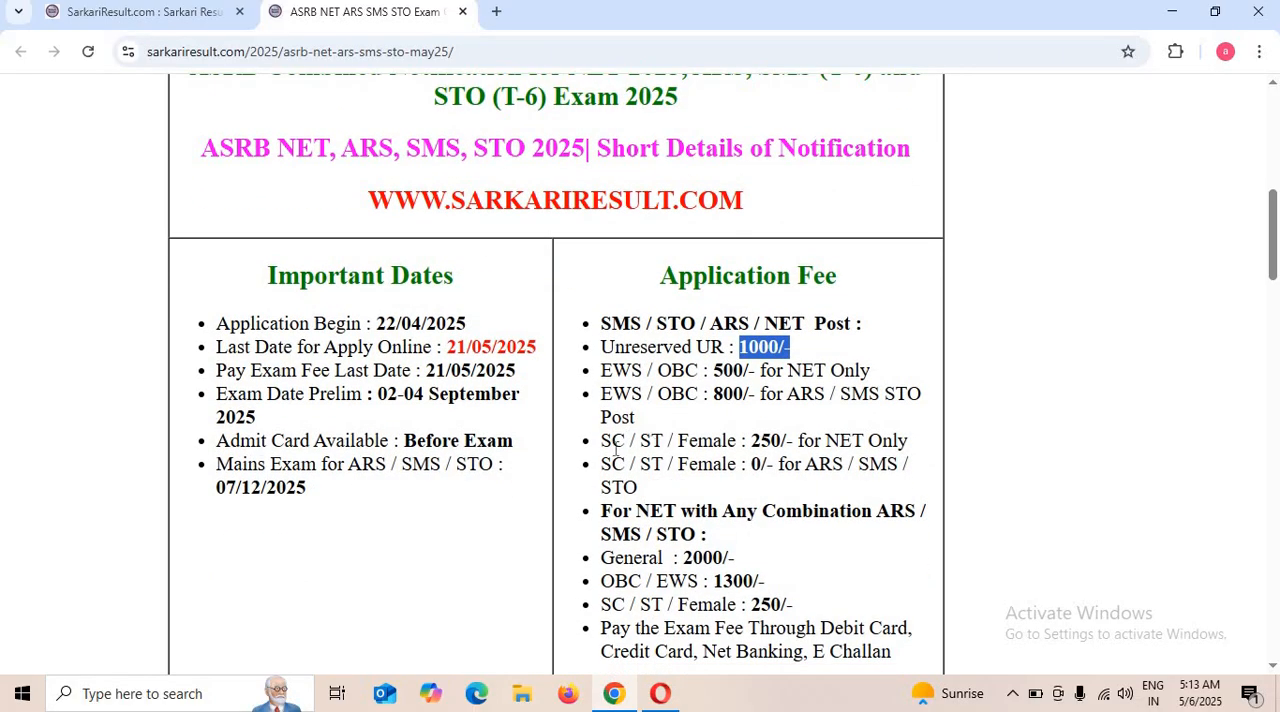
left_click_drag(614, 447, 905, 443)
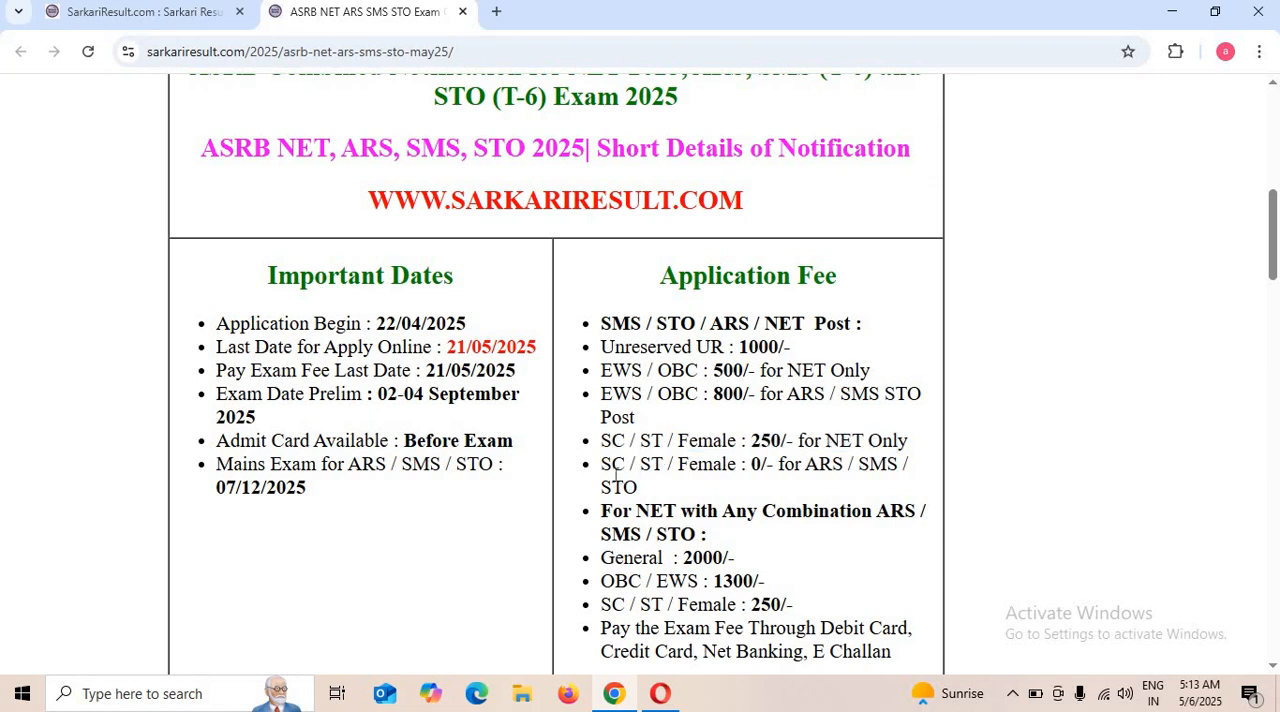
left_click(618, 476)
scroll(746, 488, "down", 1)
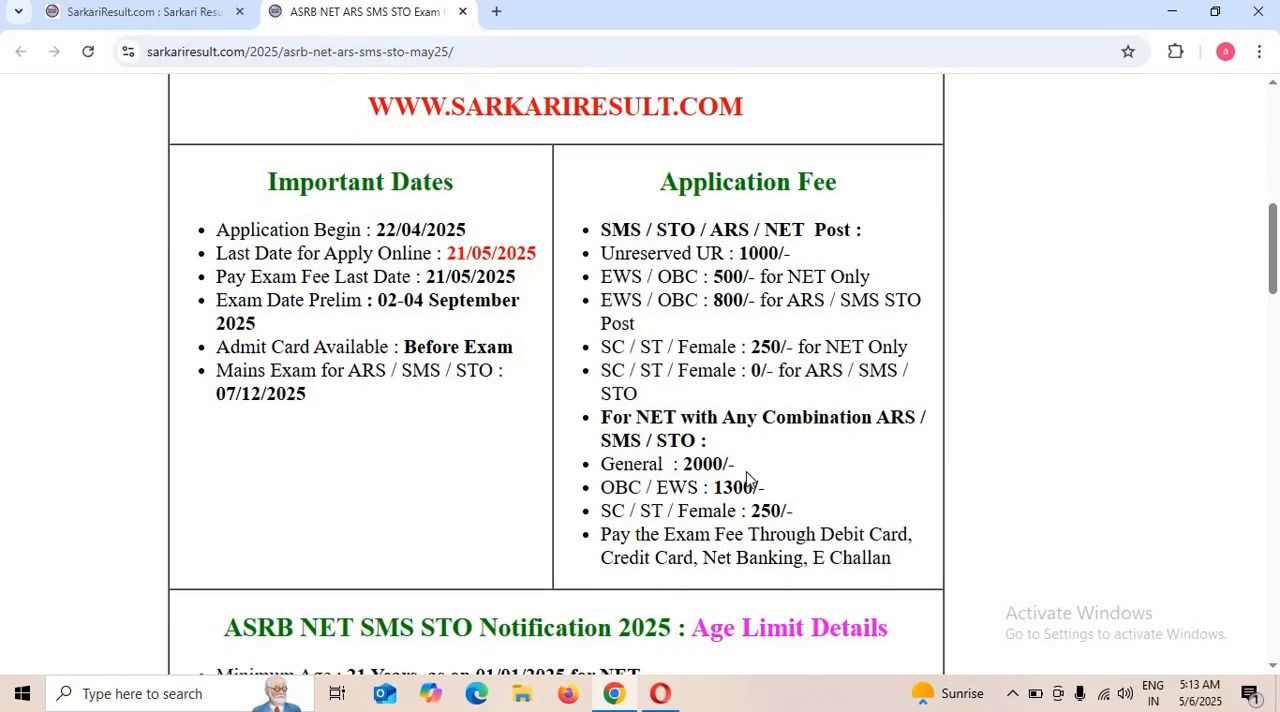
scroll(750, 460, "down", 1)
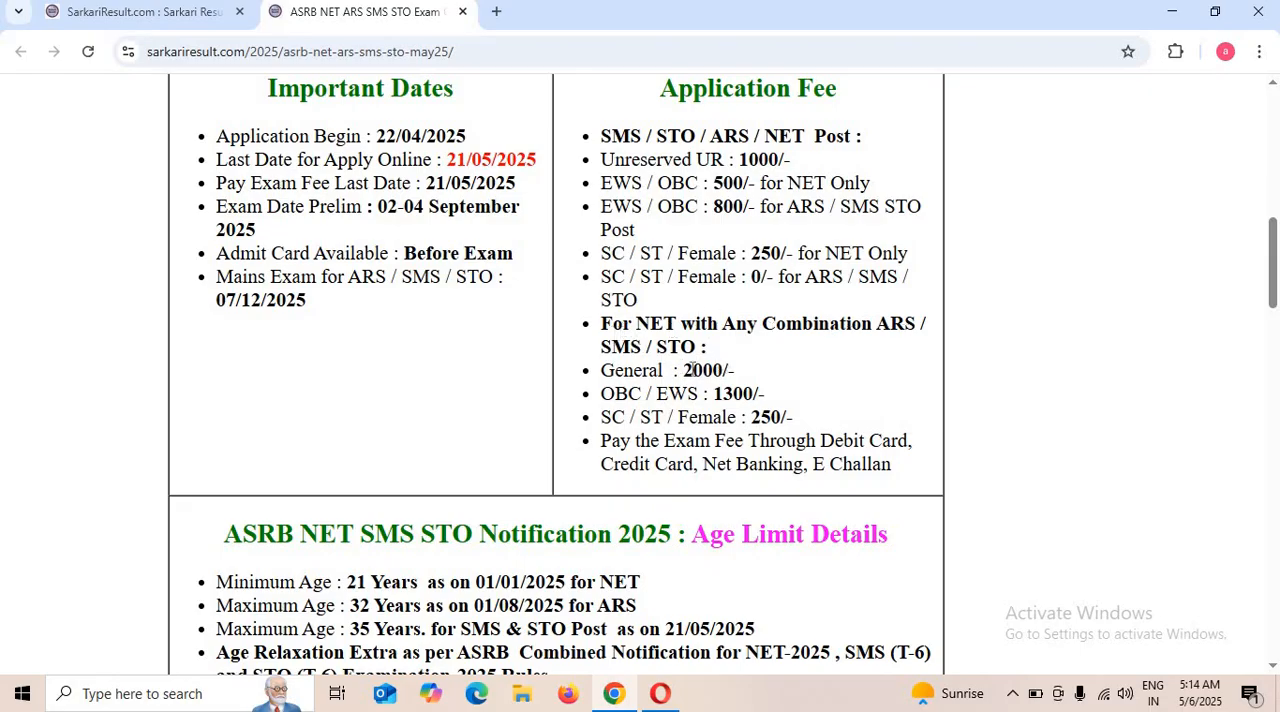
left_click_drag(670, 373, 752, 376)
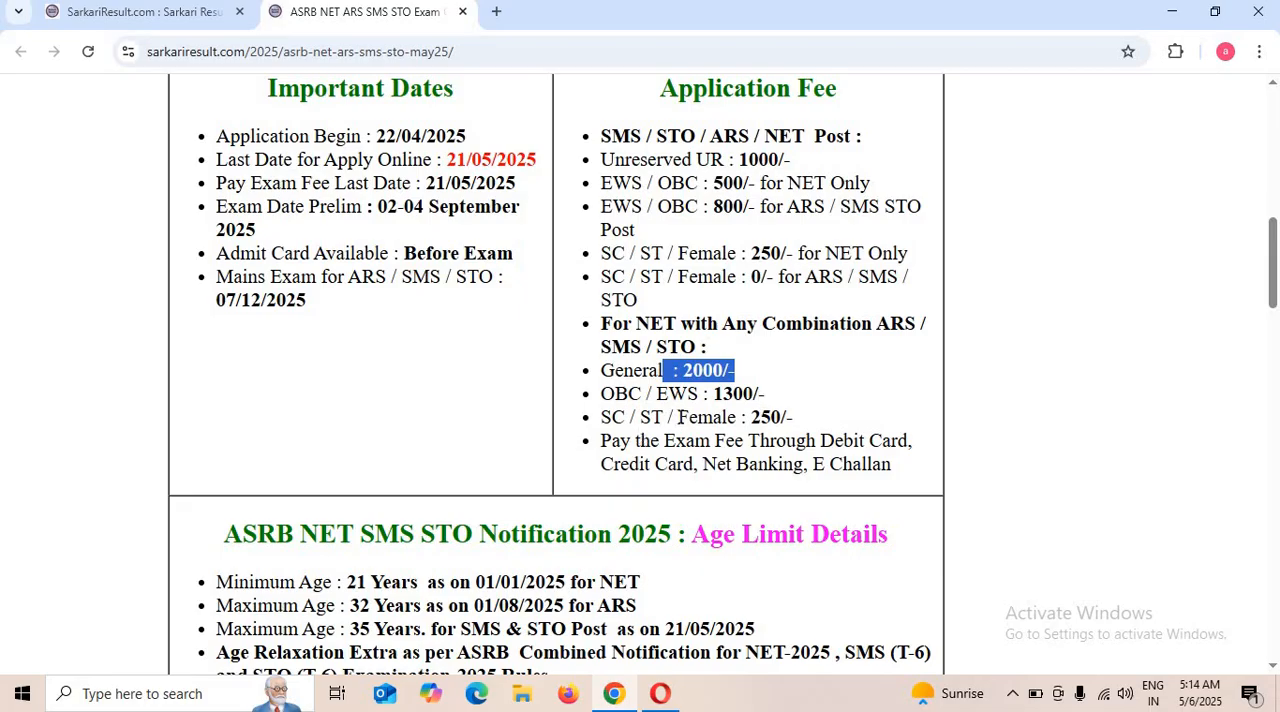
scroll(780, 405, "down", 2)
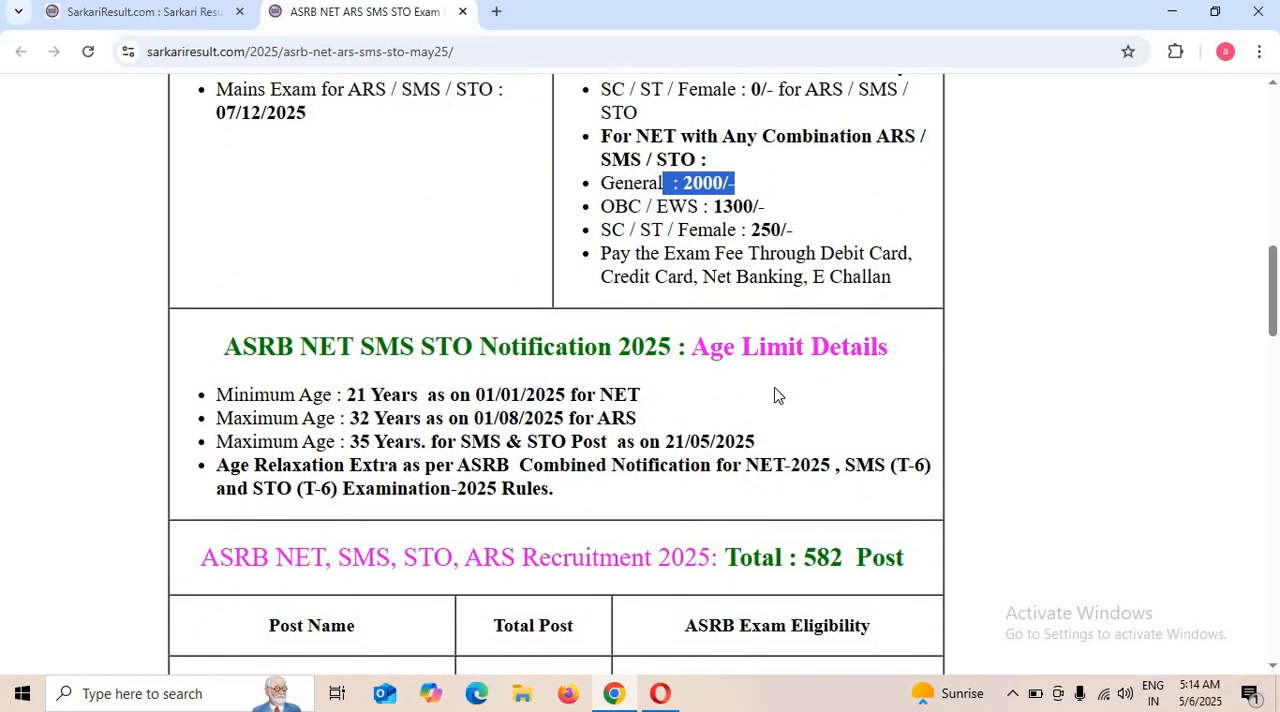
left_click_drag(587, 256, 885, 278)
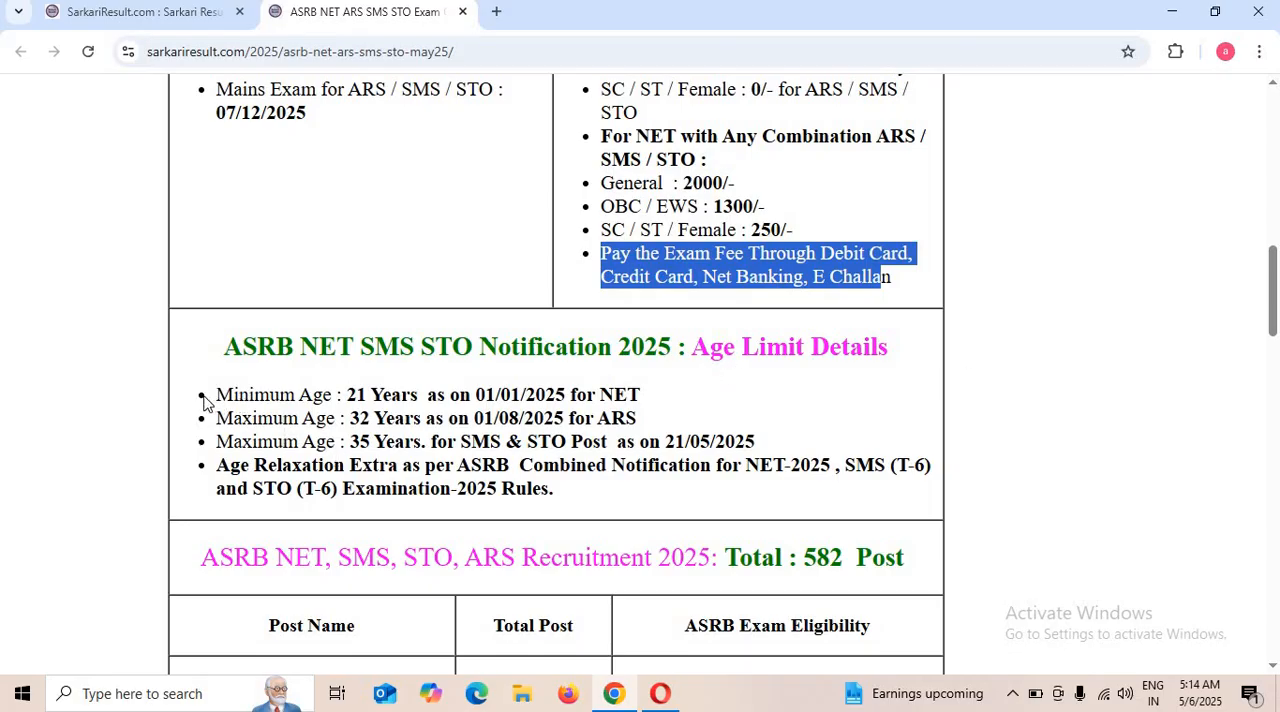
Examine the age limit details, the post-wise vacancy table and the ASRB exam eligibility requirements.
left_click_drag(207, 400, 552, 396)
left_click(556, 397)
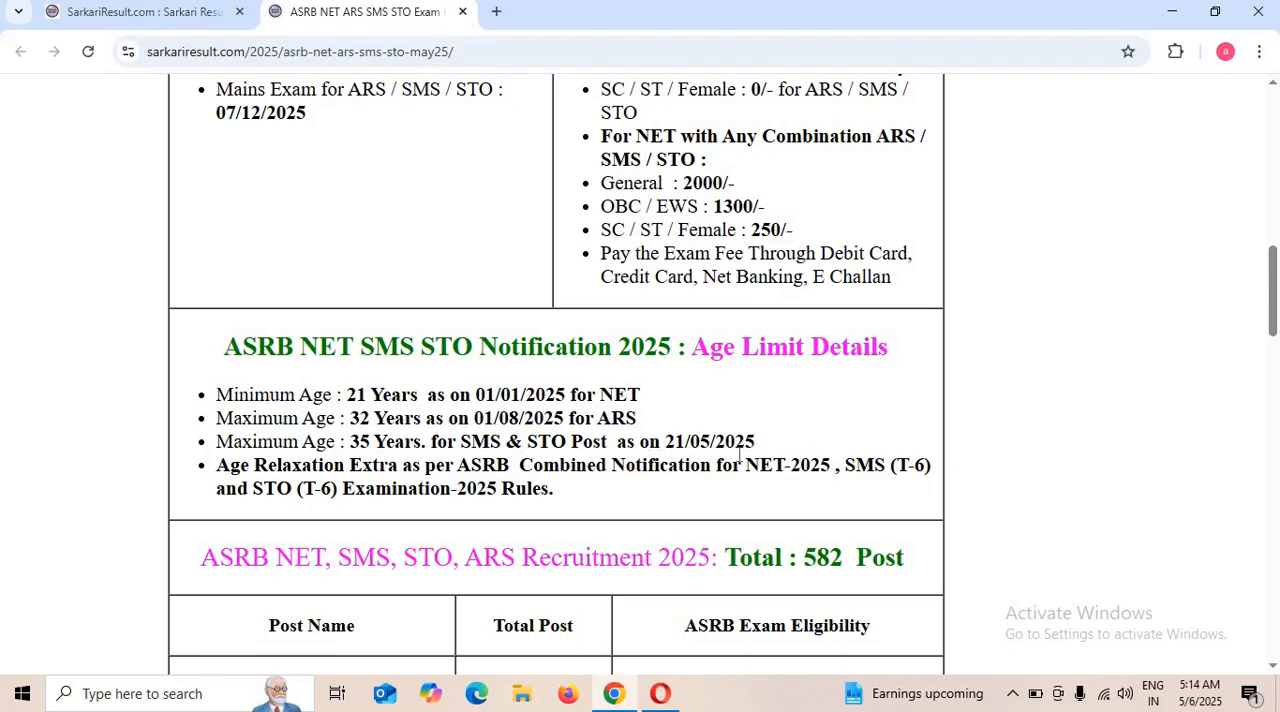
scroll(740, 455, "down", 3)
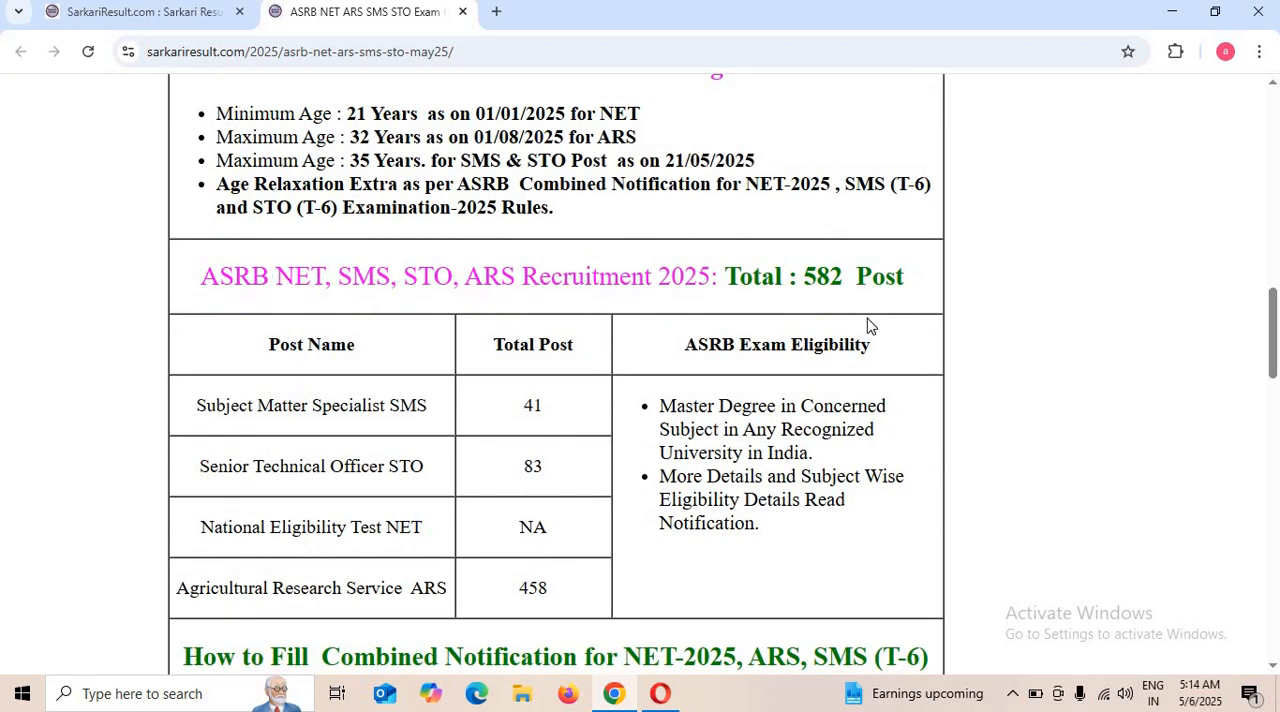
left_click_drag(286, 352, 360, 366)
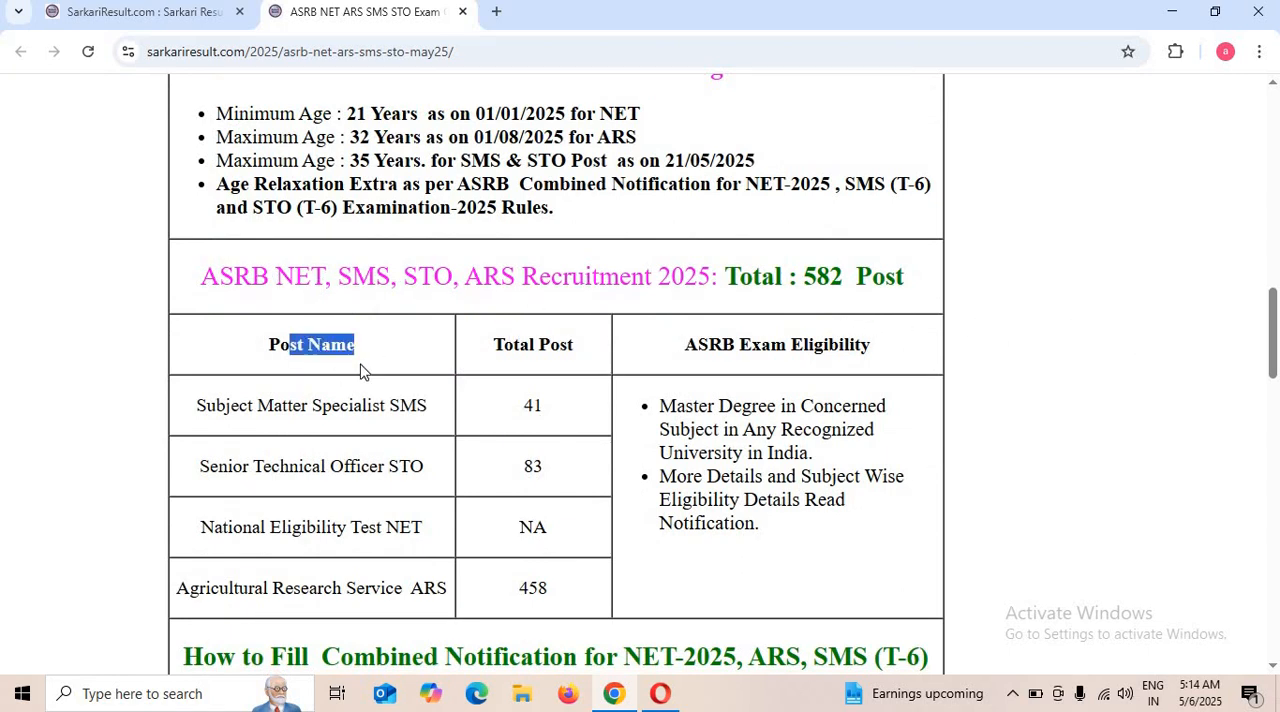
left_click(242, 449)
left_click_drag(198, 412, 391, 423)
left_click(411, 411)
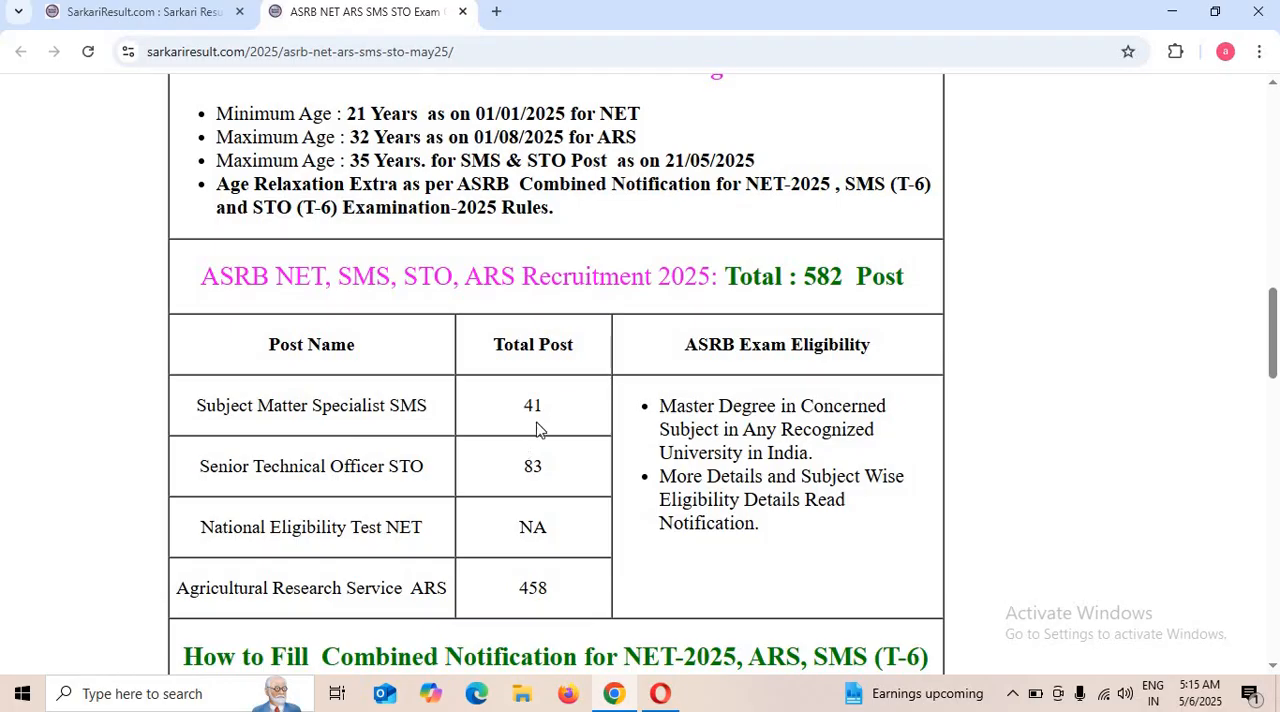
left_click_drag(703, 343, 742, 430)
left_click(816, 430)
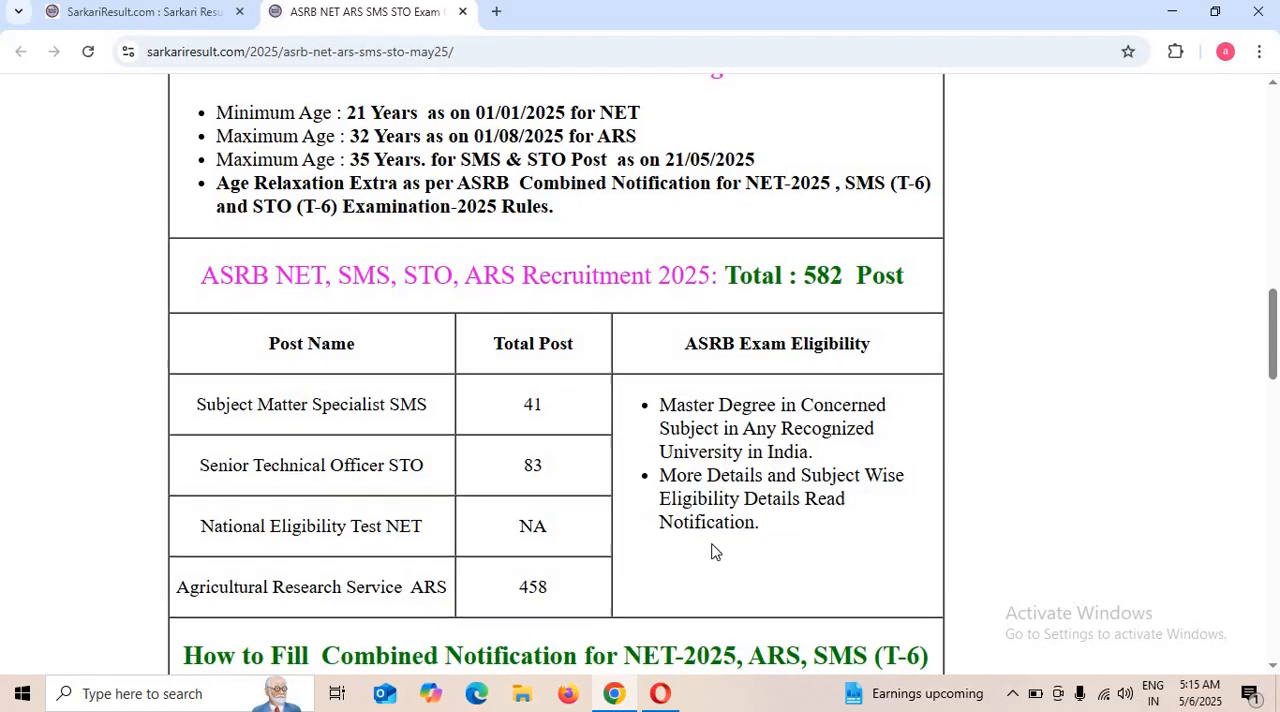
Open the Apply Online link listed under the notification's useful important links.
scroll(713, 551, "down", 1)
scroll(725, 513, "down", 1)
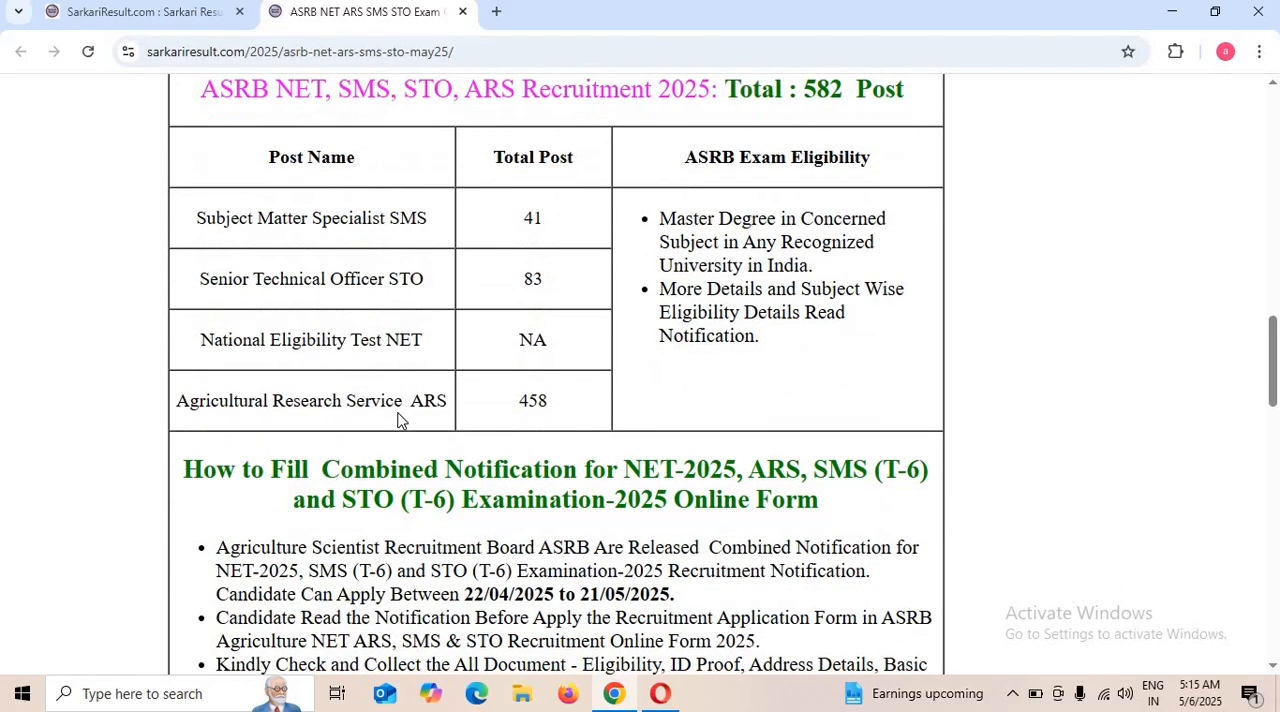
scroll(634, 427, "down", 5)
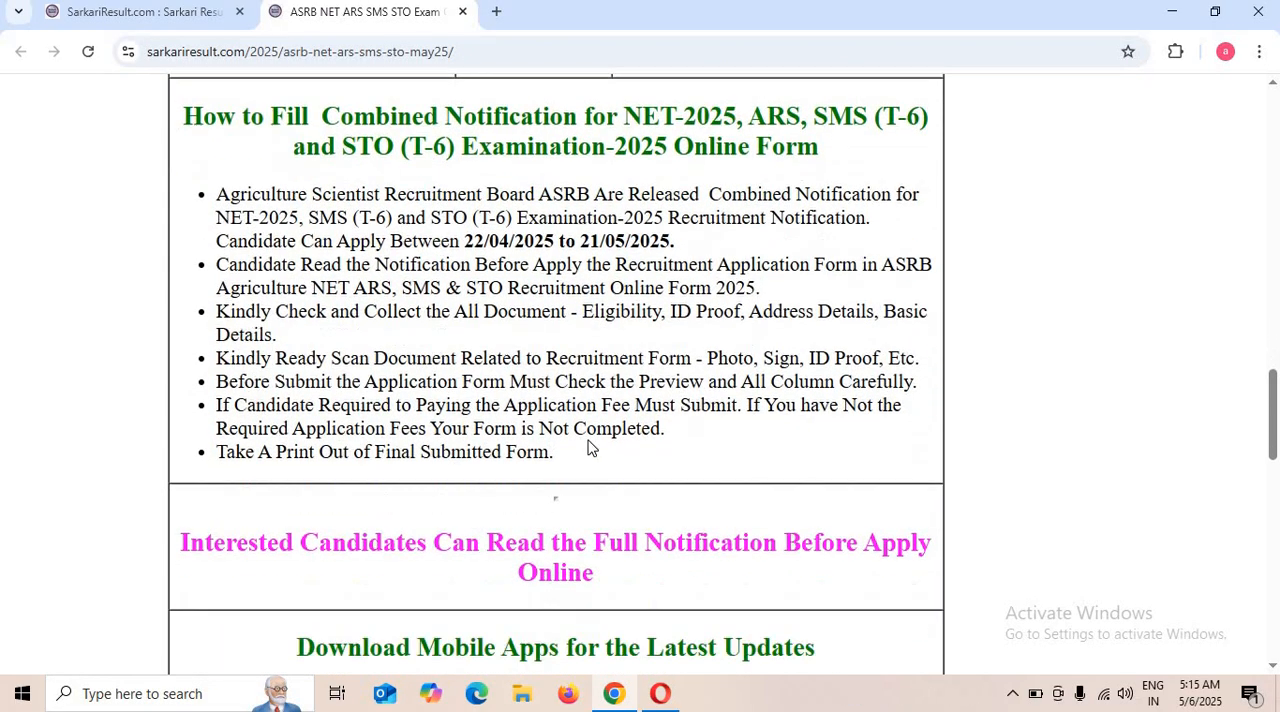
scroll(597, 441, "down", 2)
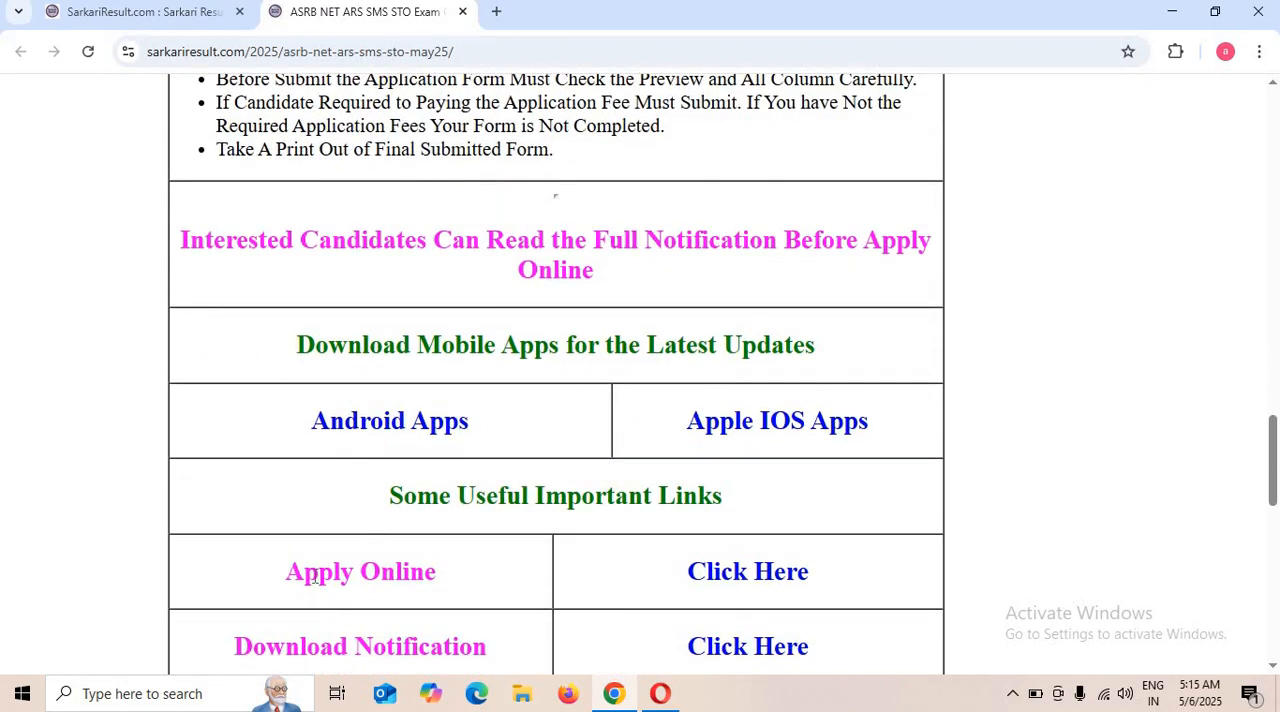
left_click(773, 567)
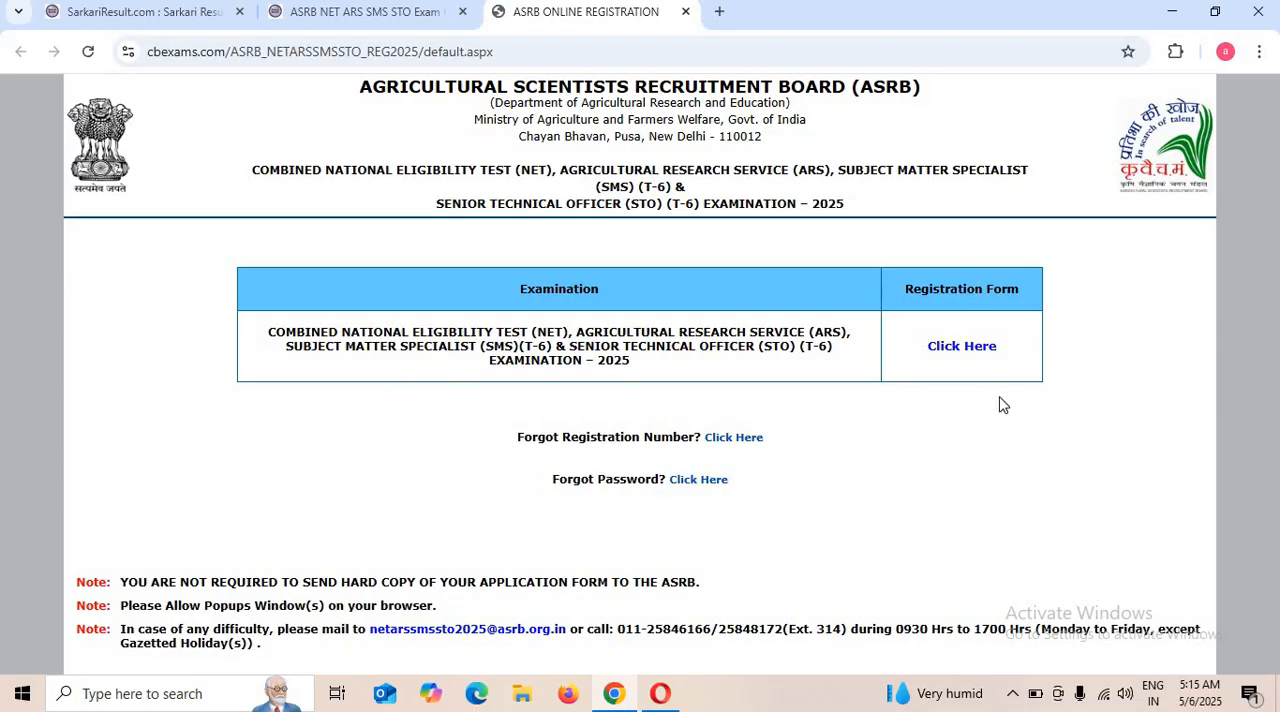
Open the combined examination's registration form in a maximized window and start a new registration.
left_click(964, 348)
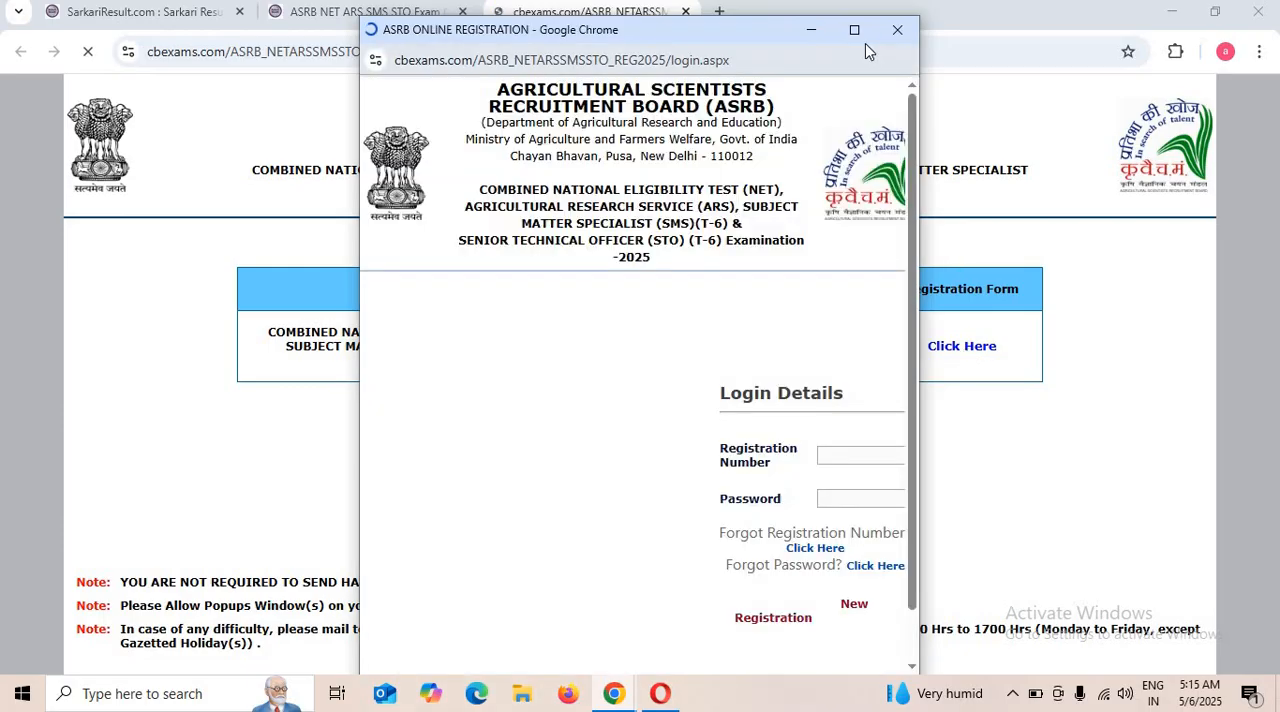
left_click(854, 30)
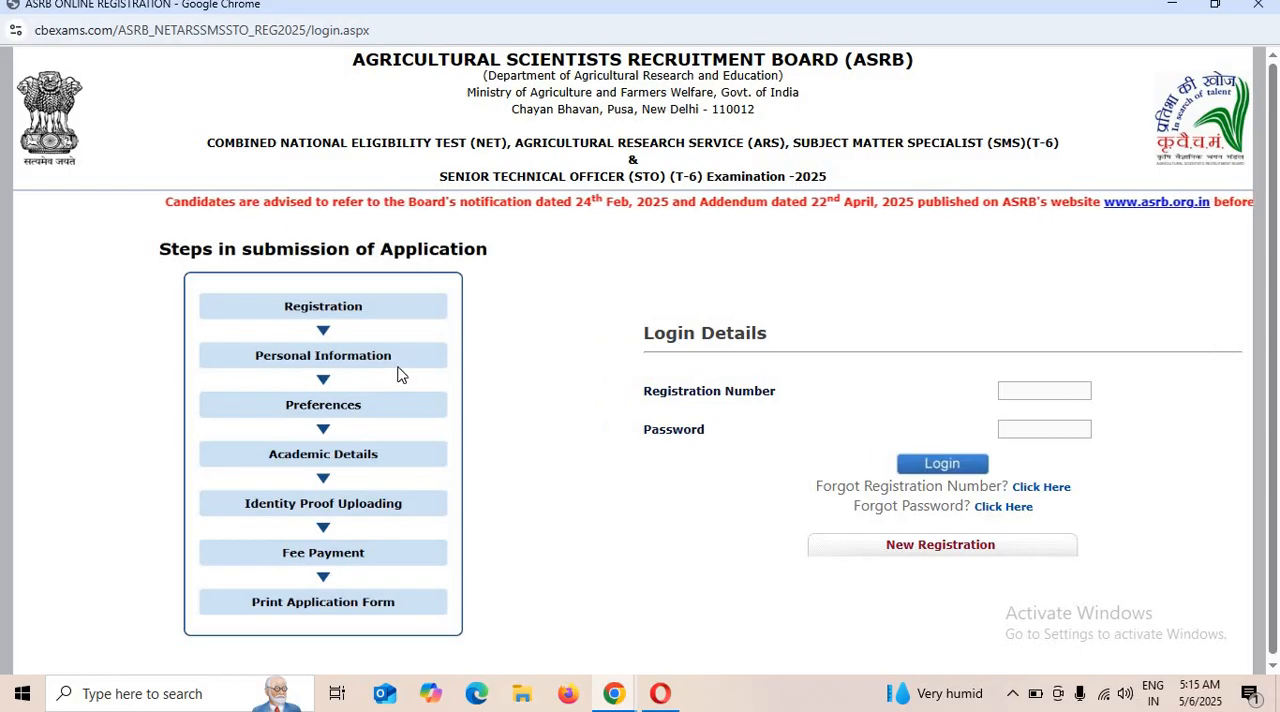
left_click_drag(266, 399, 350, 399)
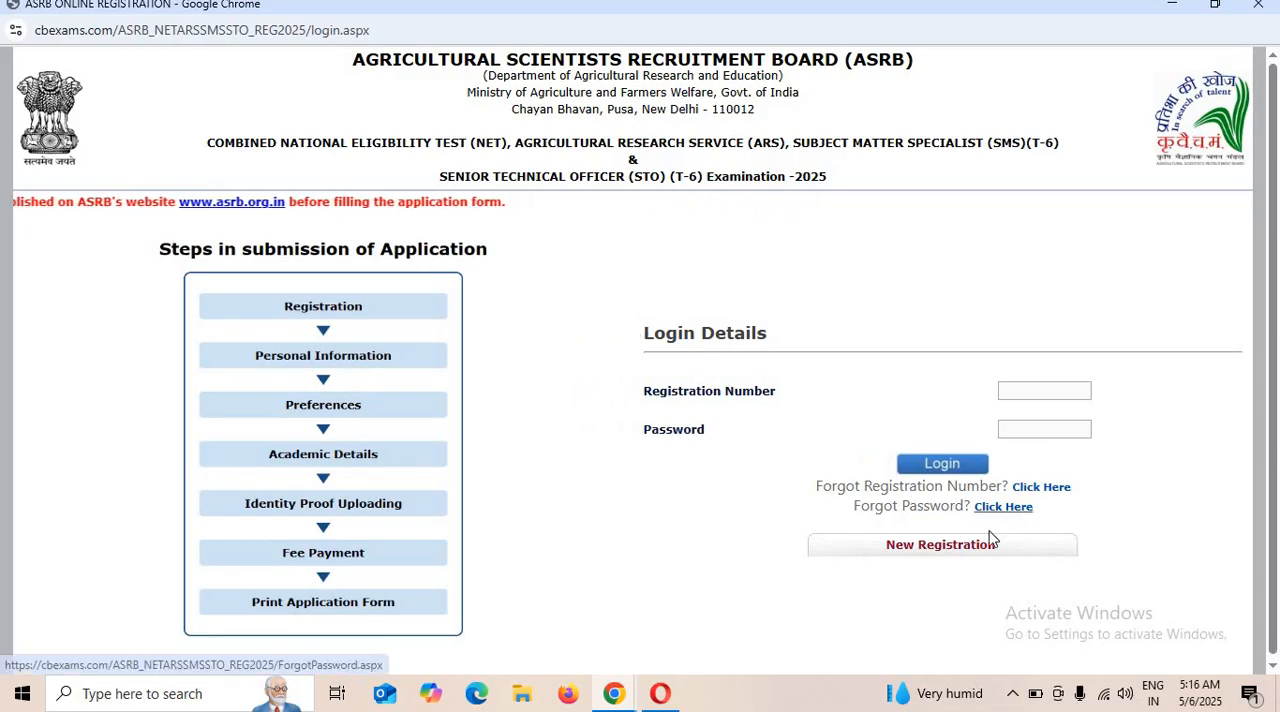
left_click(916, 550)
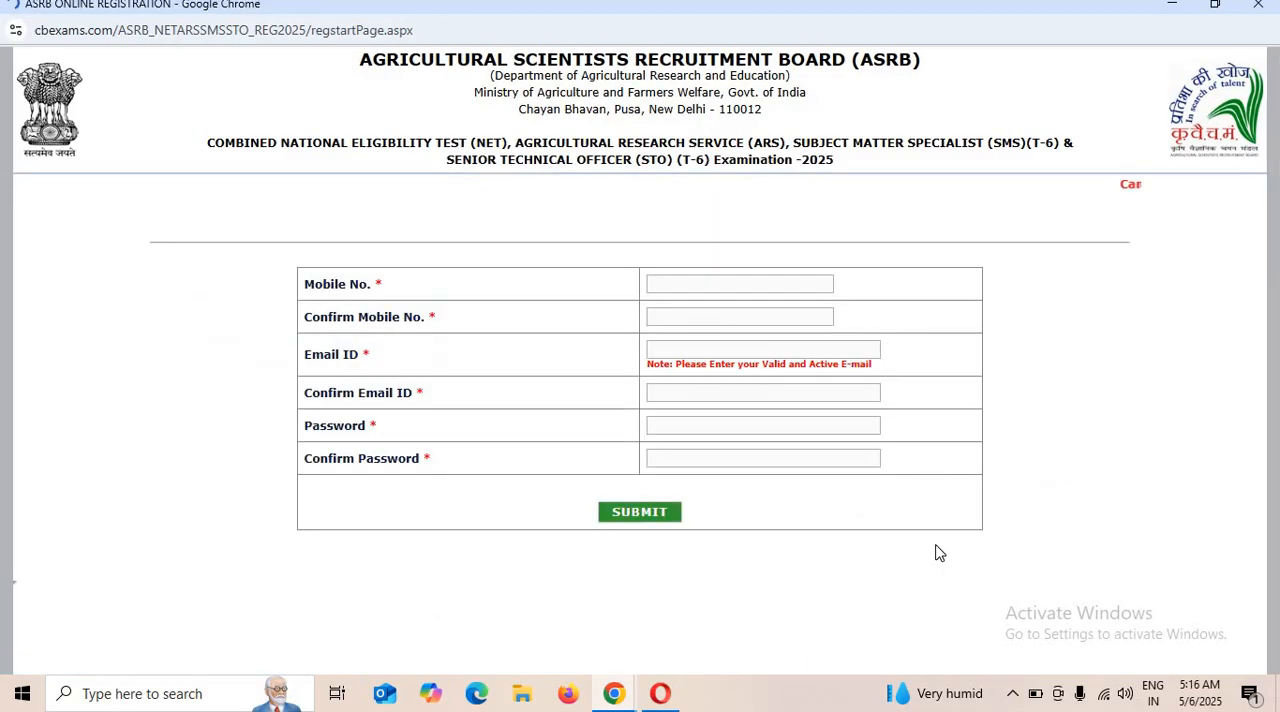
Examine the registration form's required mobile number, email ID and password fields along with their confirmation fields.
triple_click(316, 286)
left_click(700, 284)
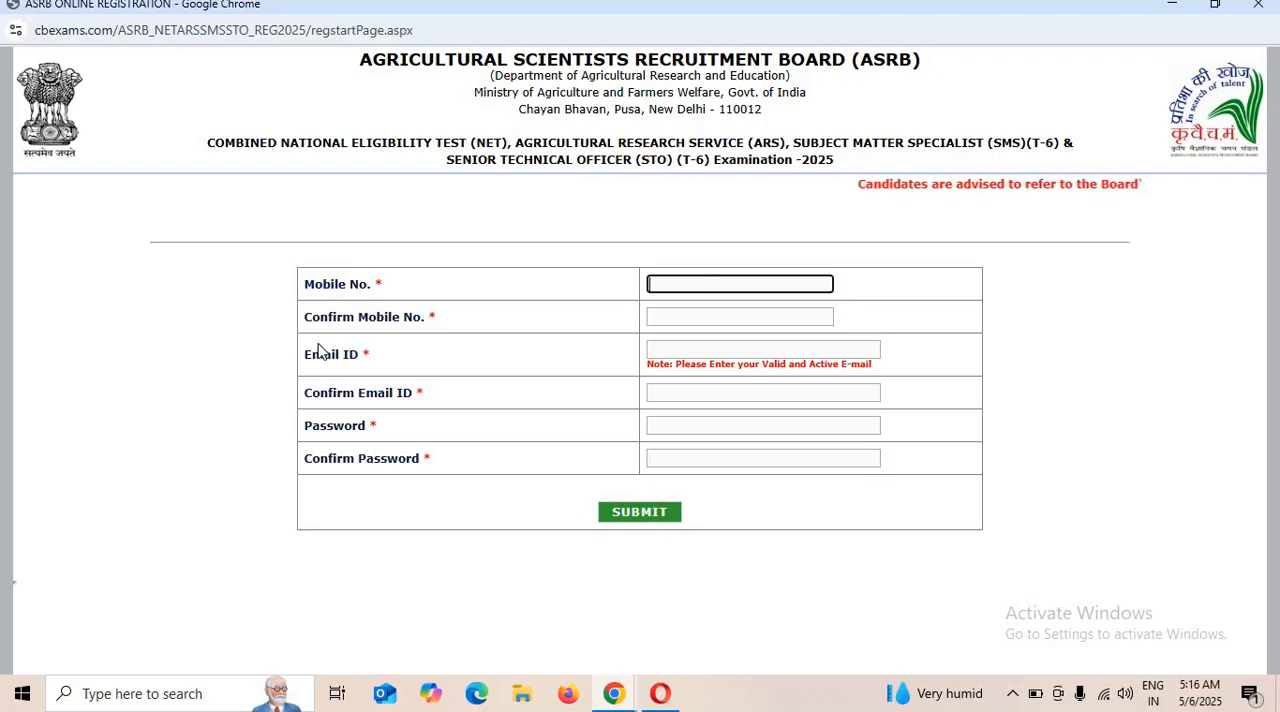
left_click_drag(312, 318, 551, 326)
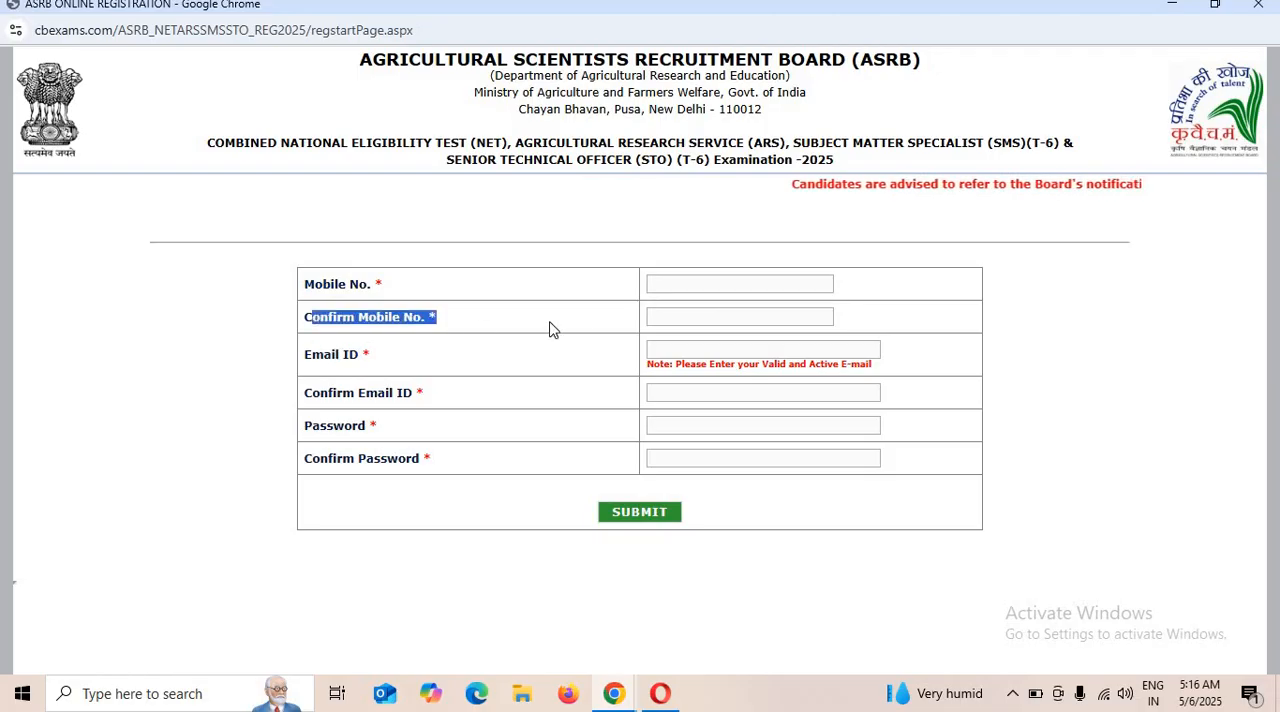
left_click(689, 319)
left_click_drag(336, 355, 447, 363)
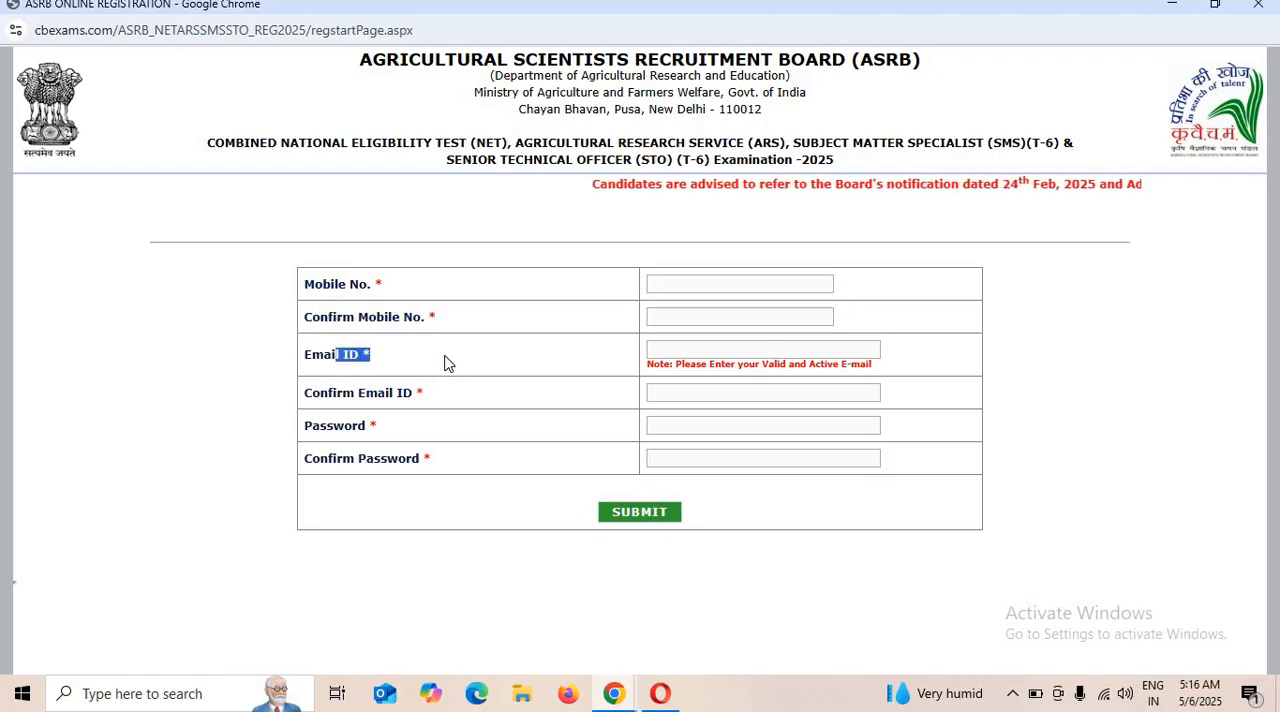
left_click(686, 378)
left_click(675, 352)
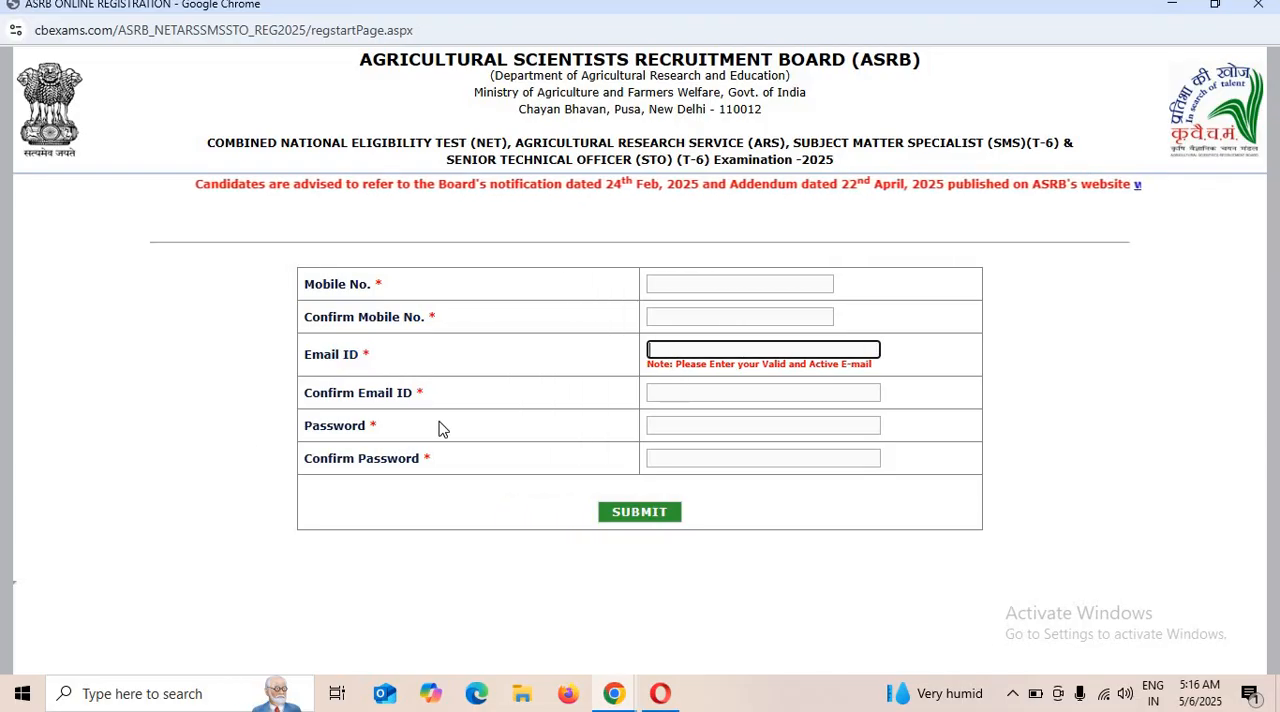
left_click_drag(293, 405, 452, 394)
left_click(733, 407)
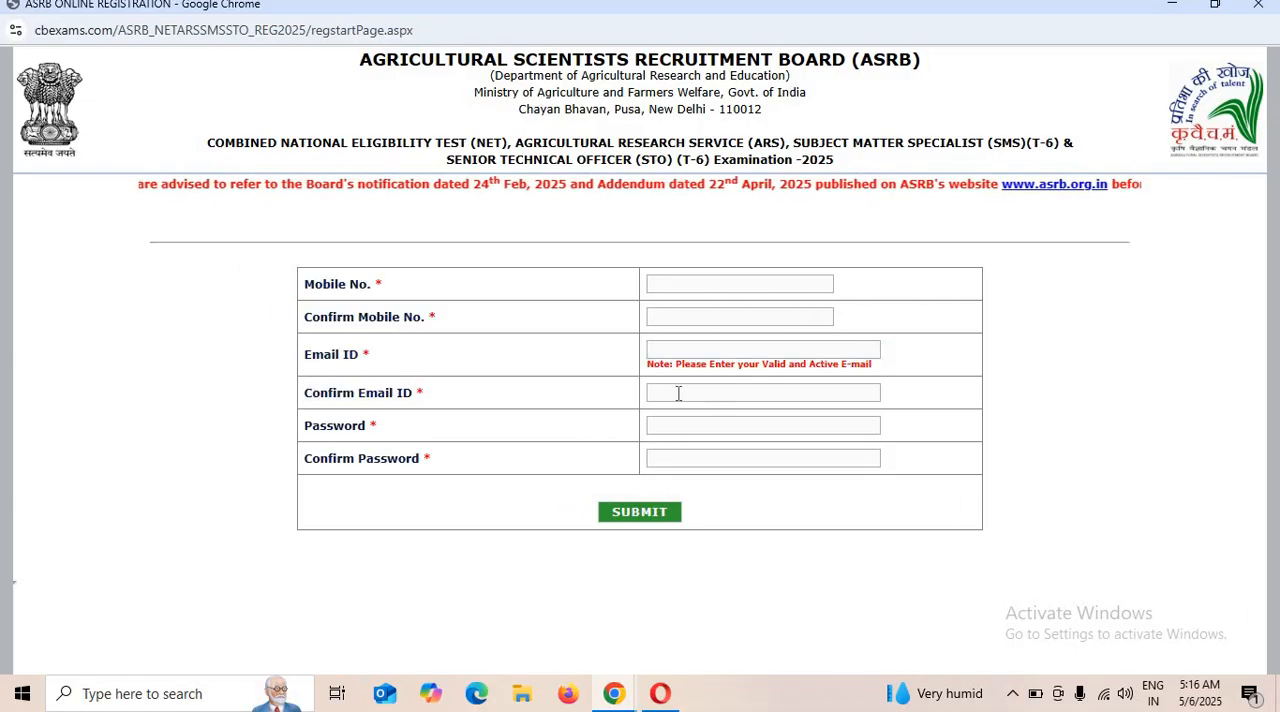
left_click(678, 393)
left_click_drag(309, 432, 605, 440)
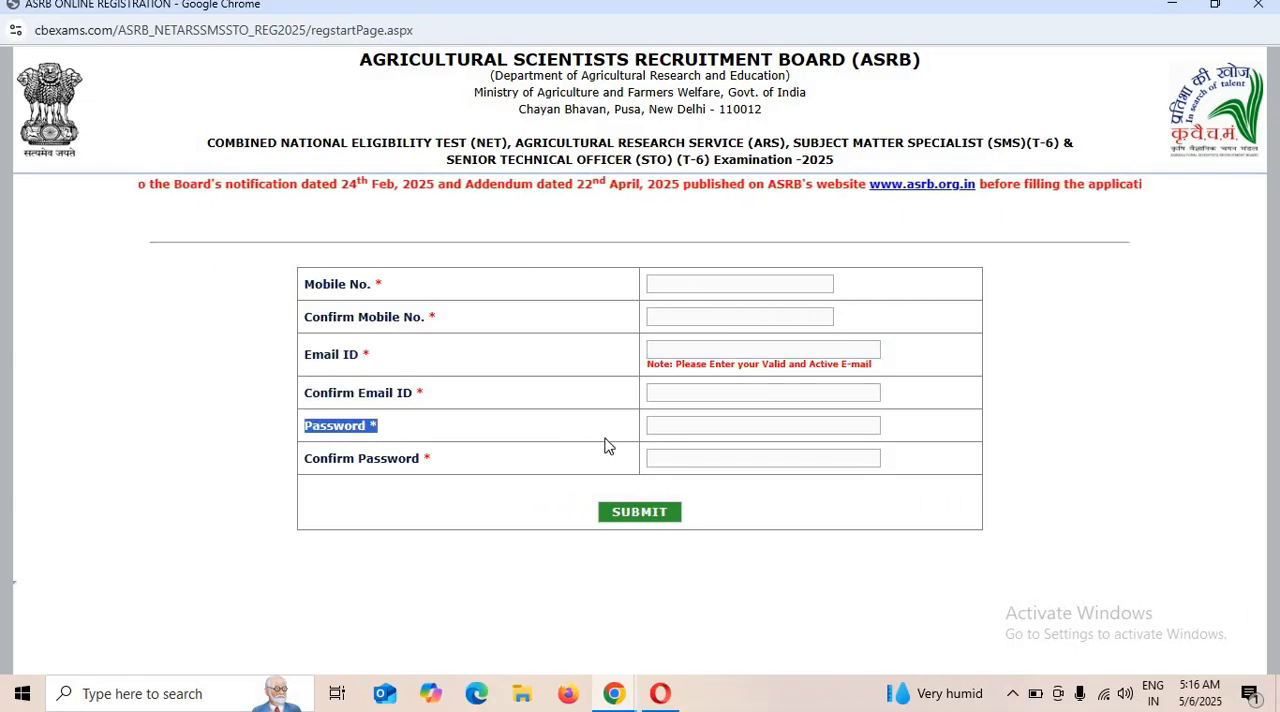
left_click(739, 418)
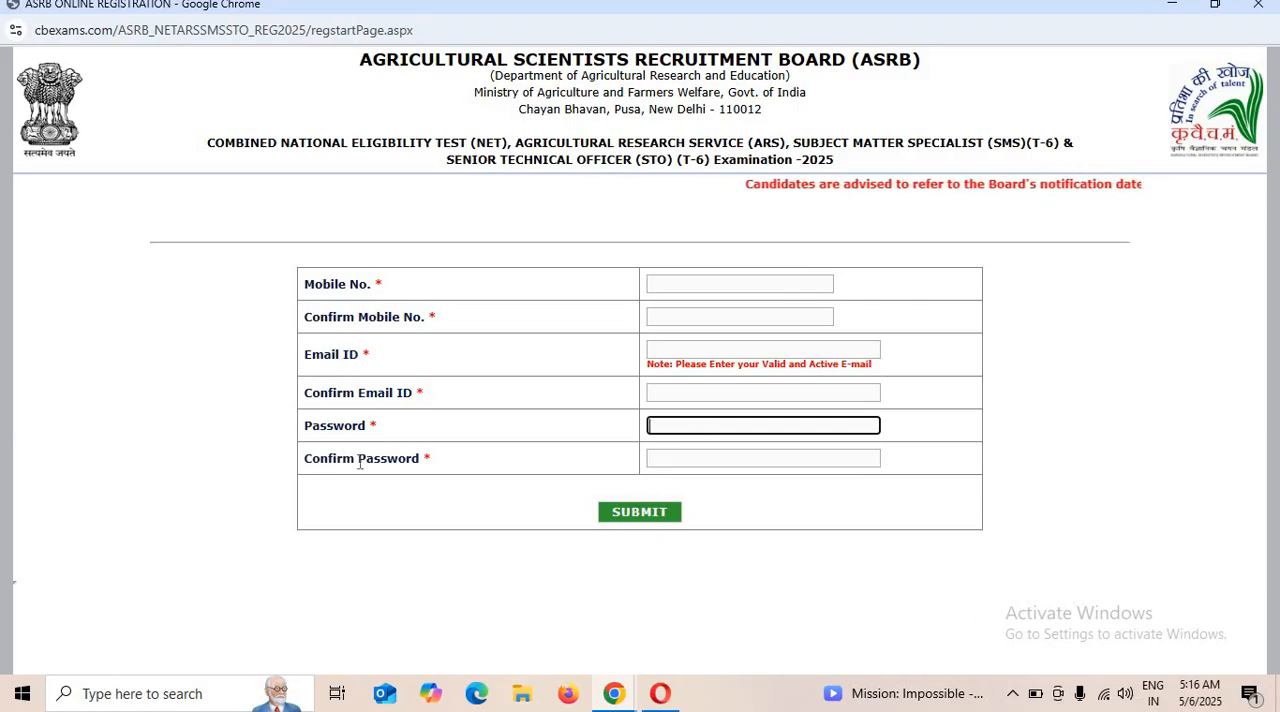
left_click_drag(358, 462, 523, 471)
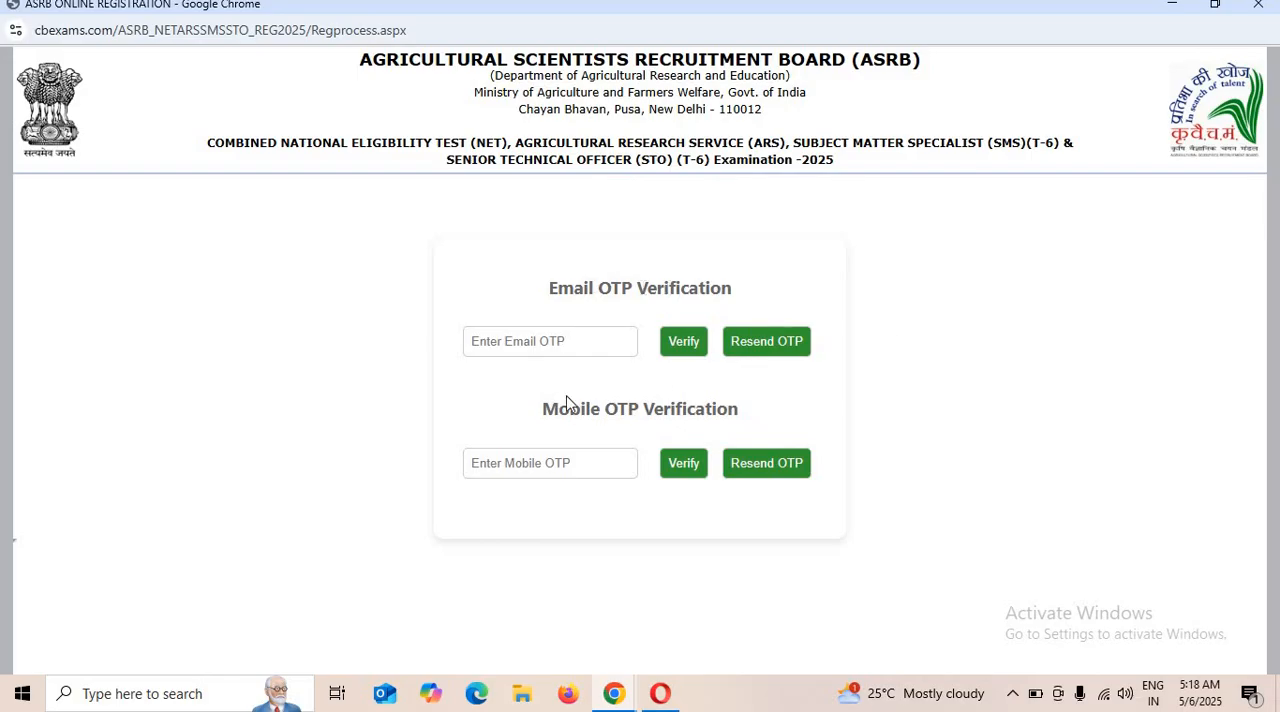
Proceed past the email and mobile OTP verification and open the Part-I personal information form from the registration details page.
left_click_drag(560, 400, 668, 418)
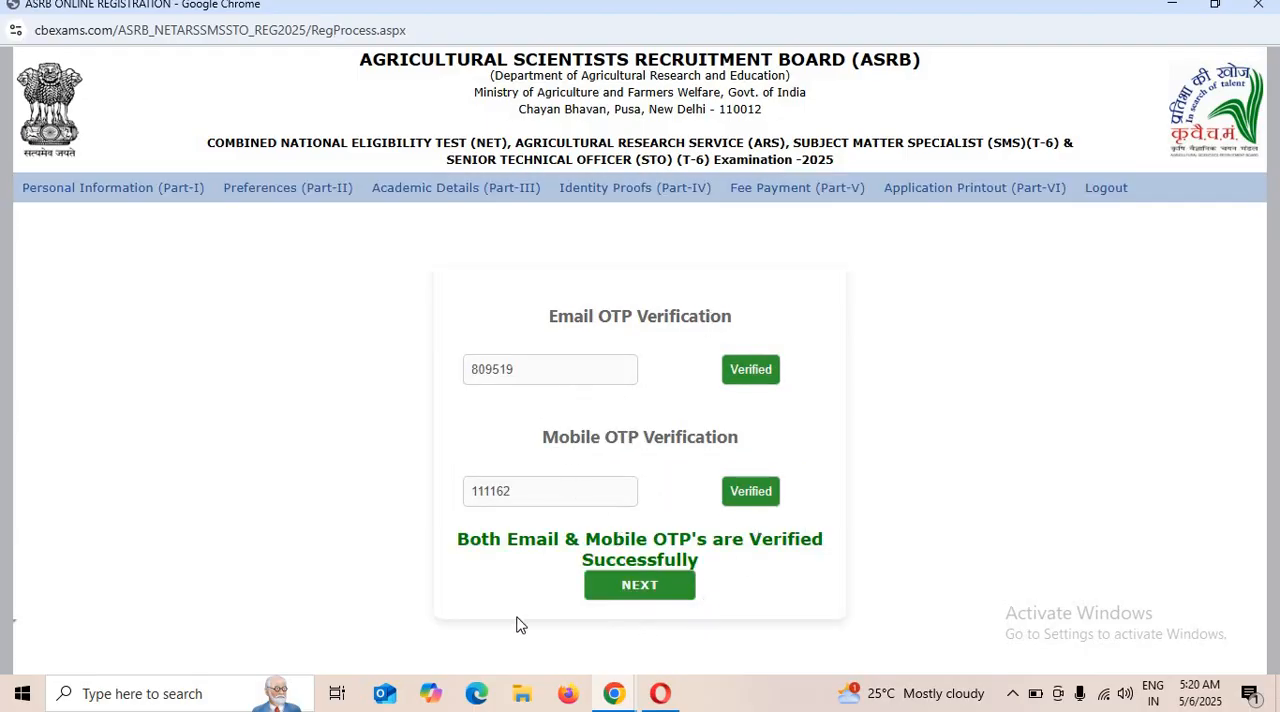
left_click_drag(577, 555, 578, 537)
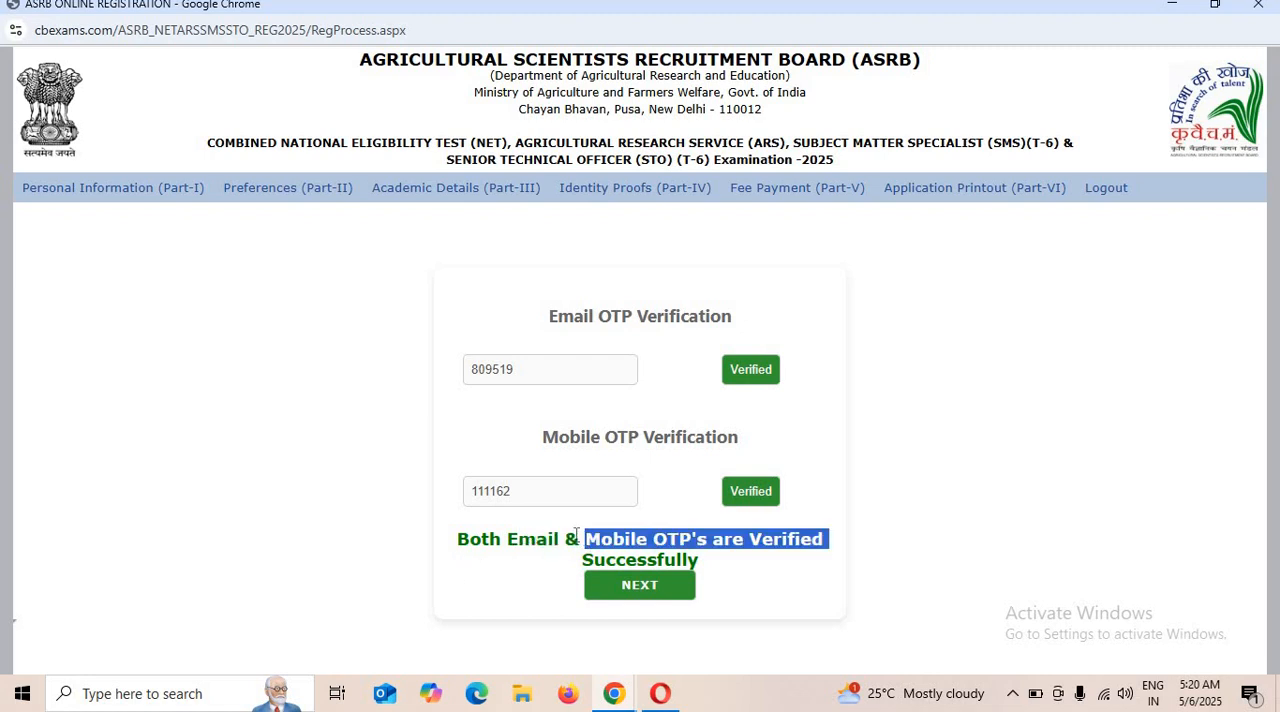
left_click(628, 555)
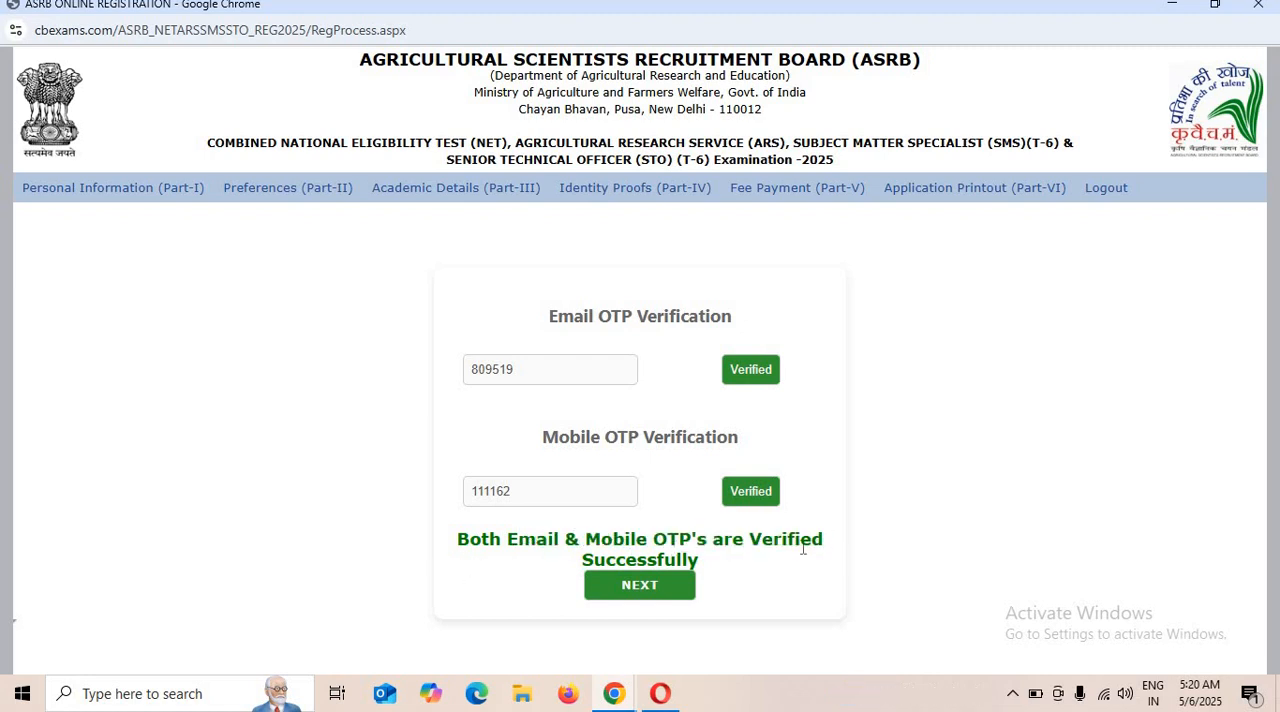
left_click(630, 586)
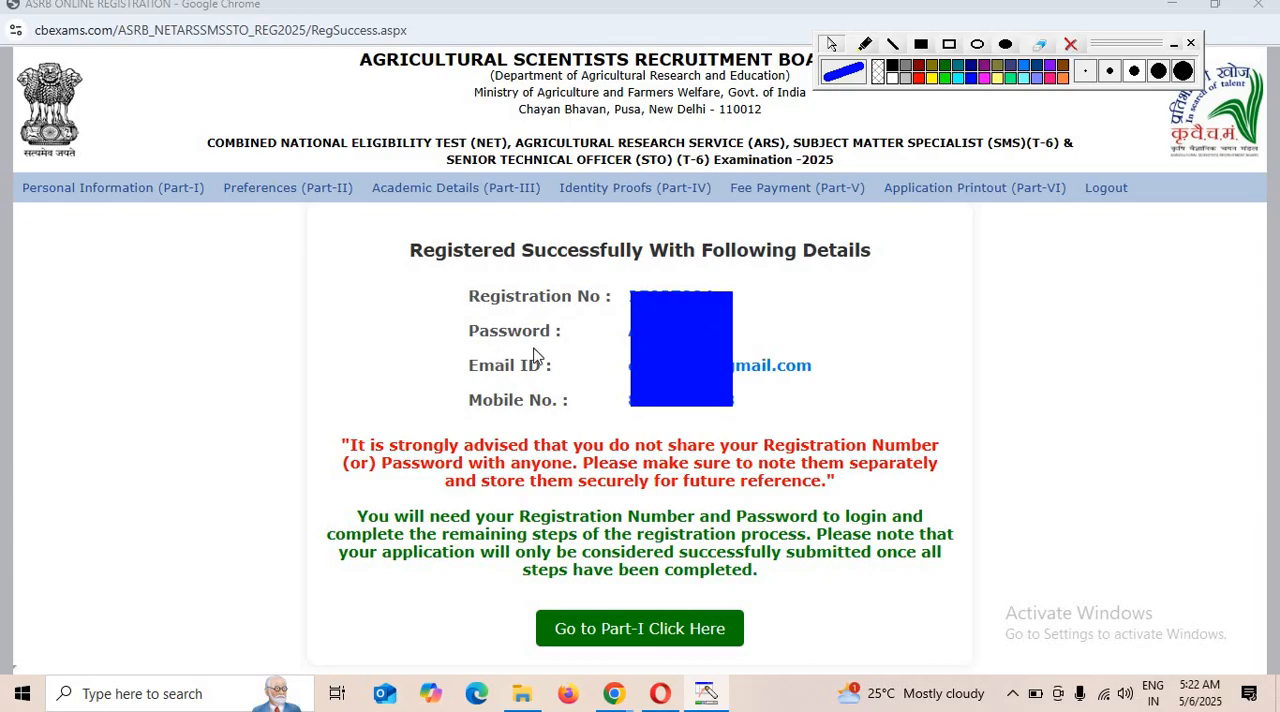
left_click(630, 628)
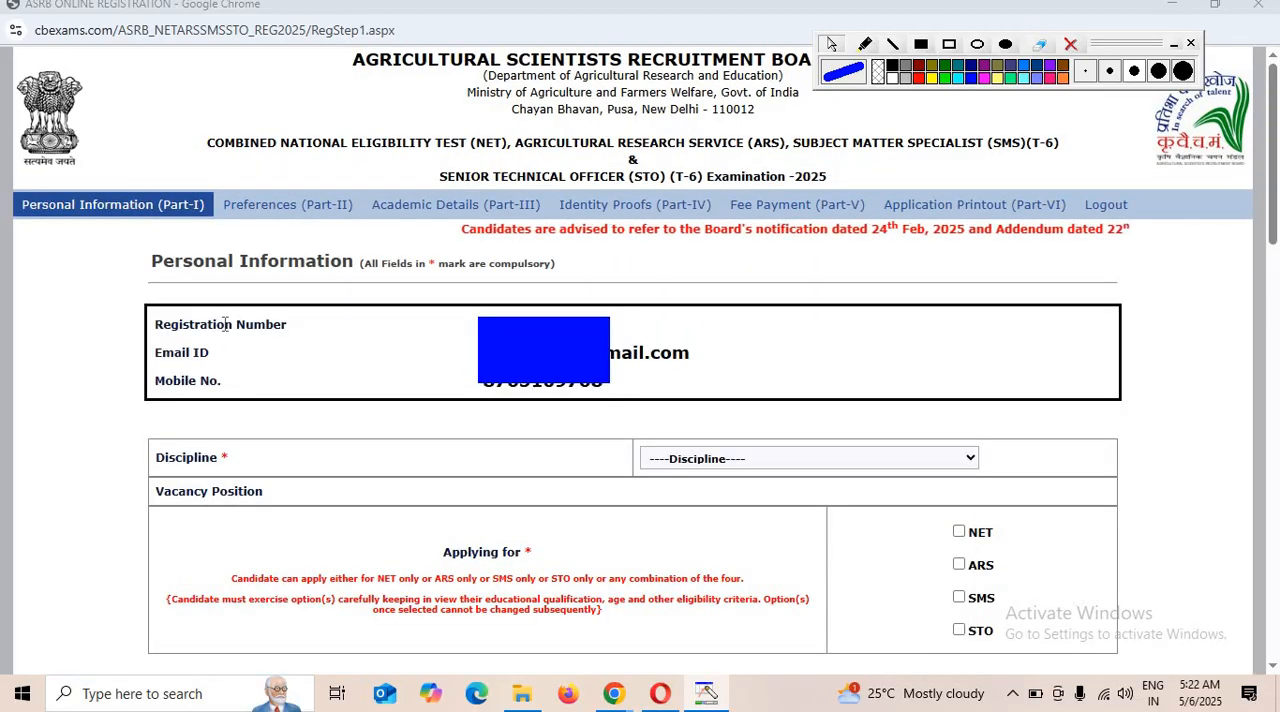
Choose 38 - Fish Health as the discipline and select ARS as the examination being applied for.
left_click(771, 458)
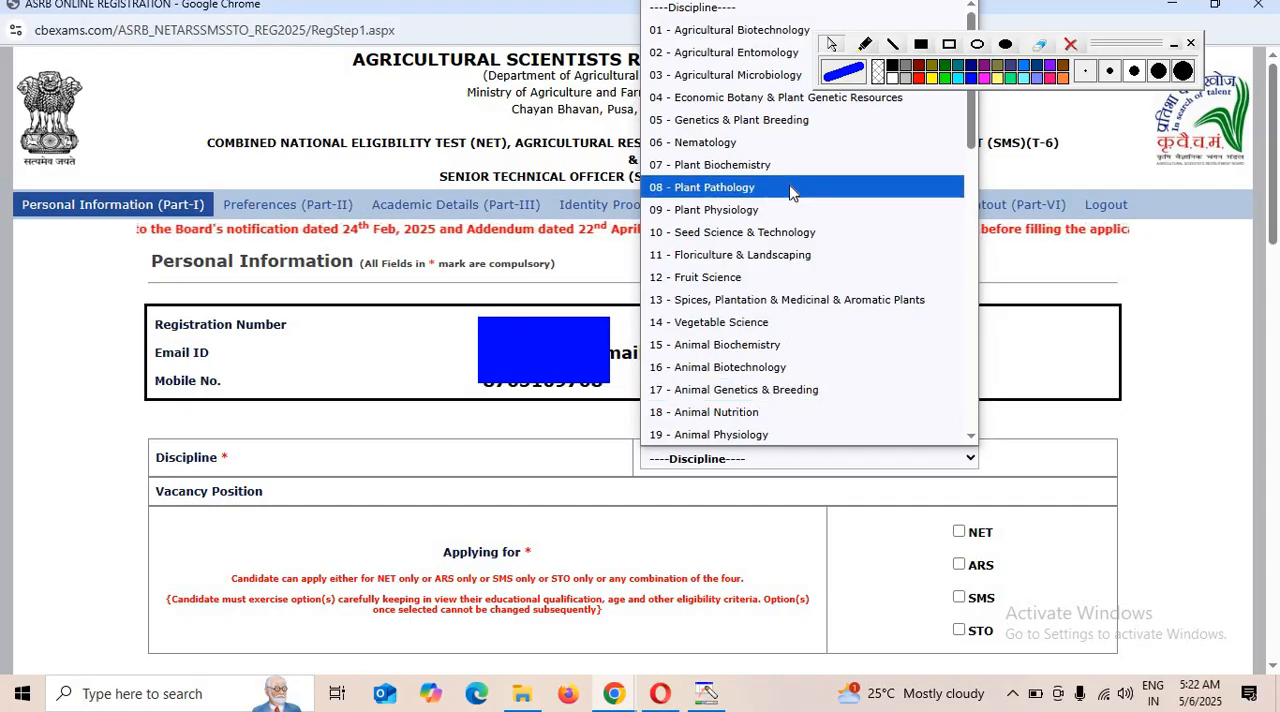
scroll(790, 192, "down", 5)
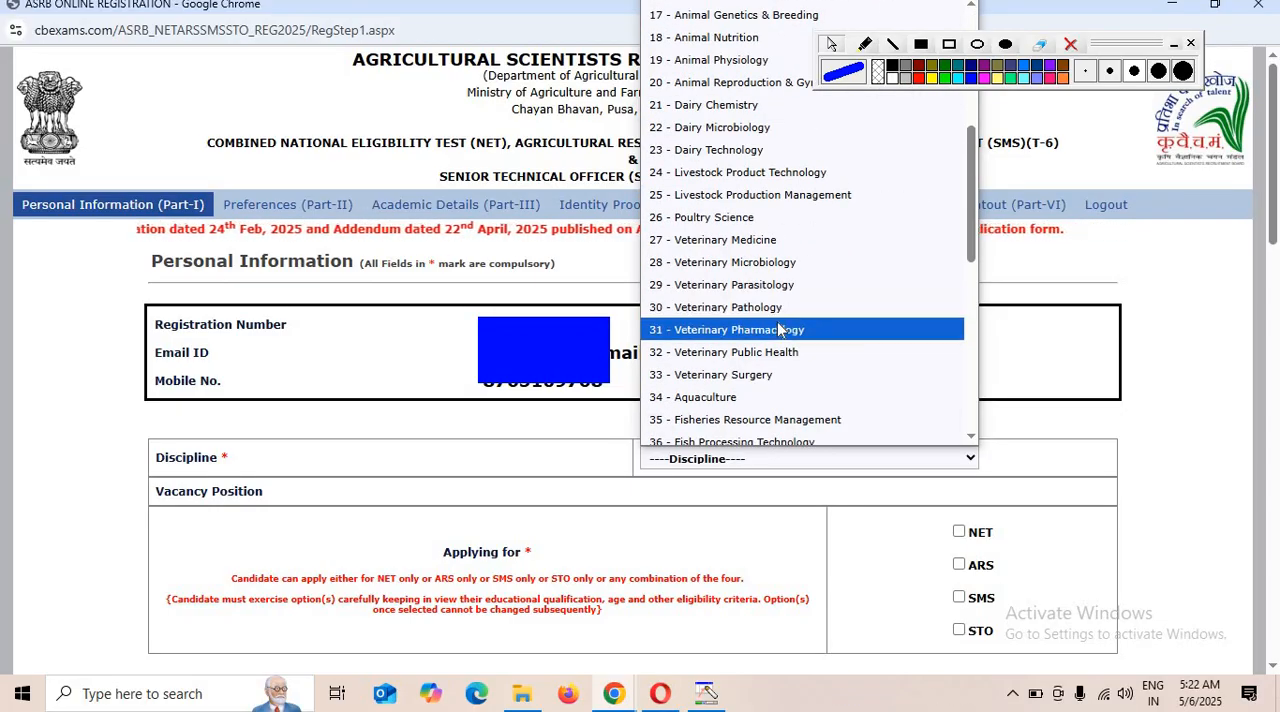
scroll(779, 330, "down", 5)
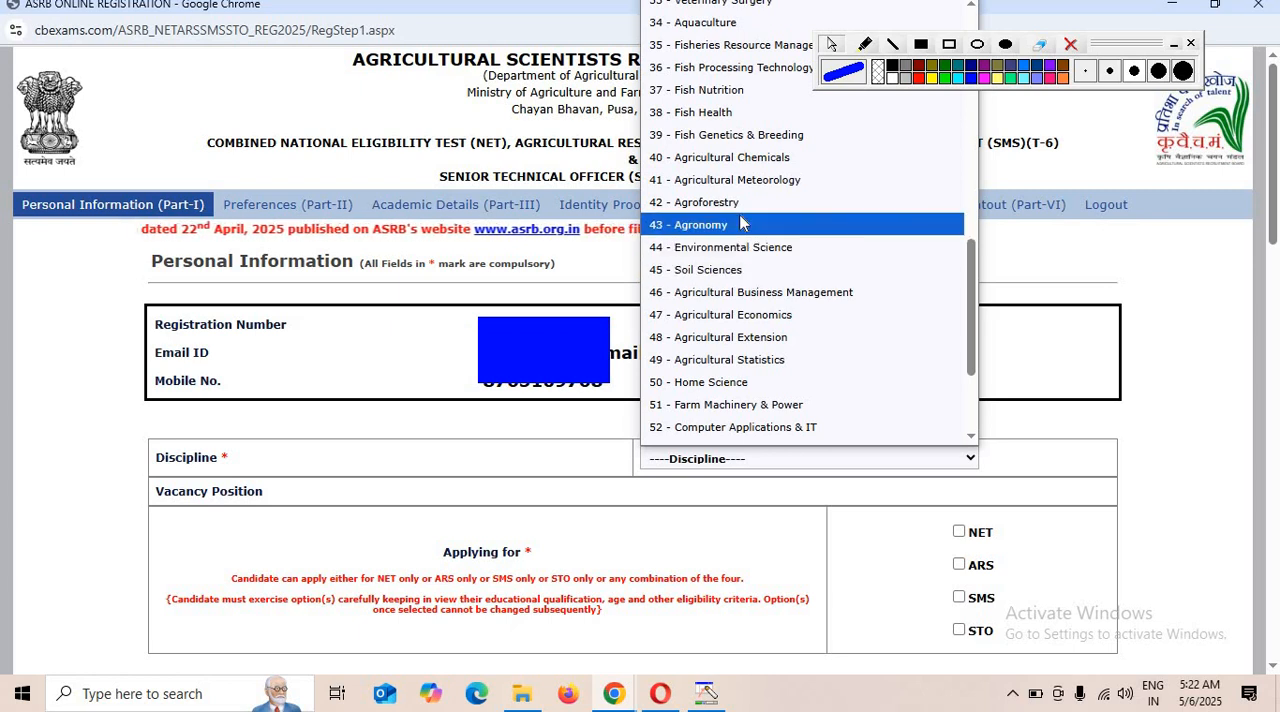
left_click(731, 114)
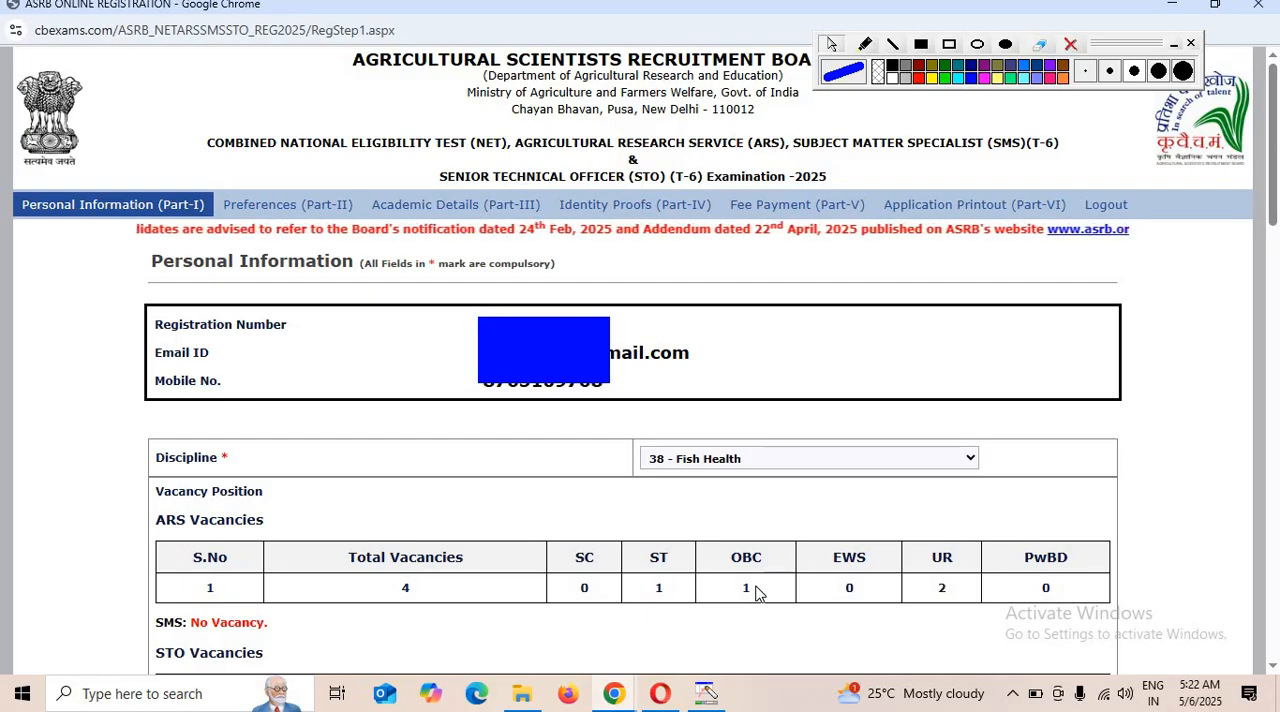
scroll(757, 593, "down", 3)
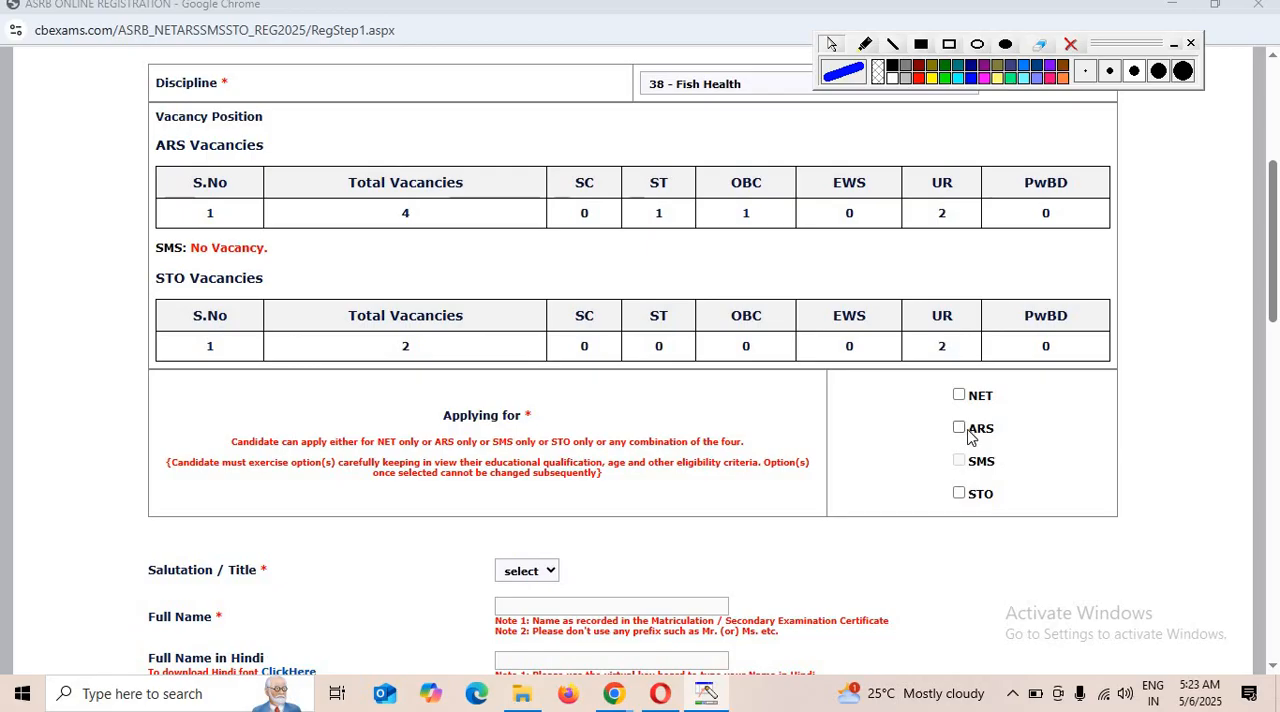
left_click(959, 428)
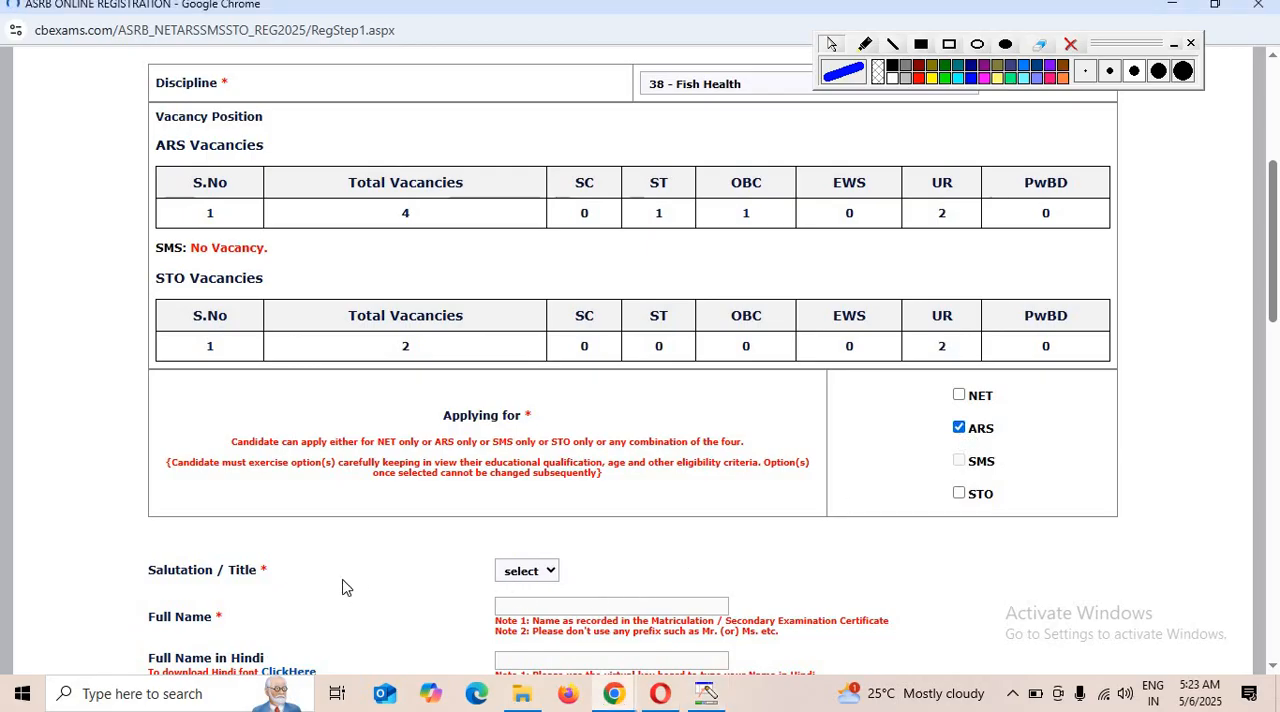
Set the candidate's salutation to Mr. in the personal information form.
scroll(834, 514, "down", 6)
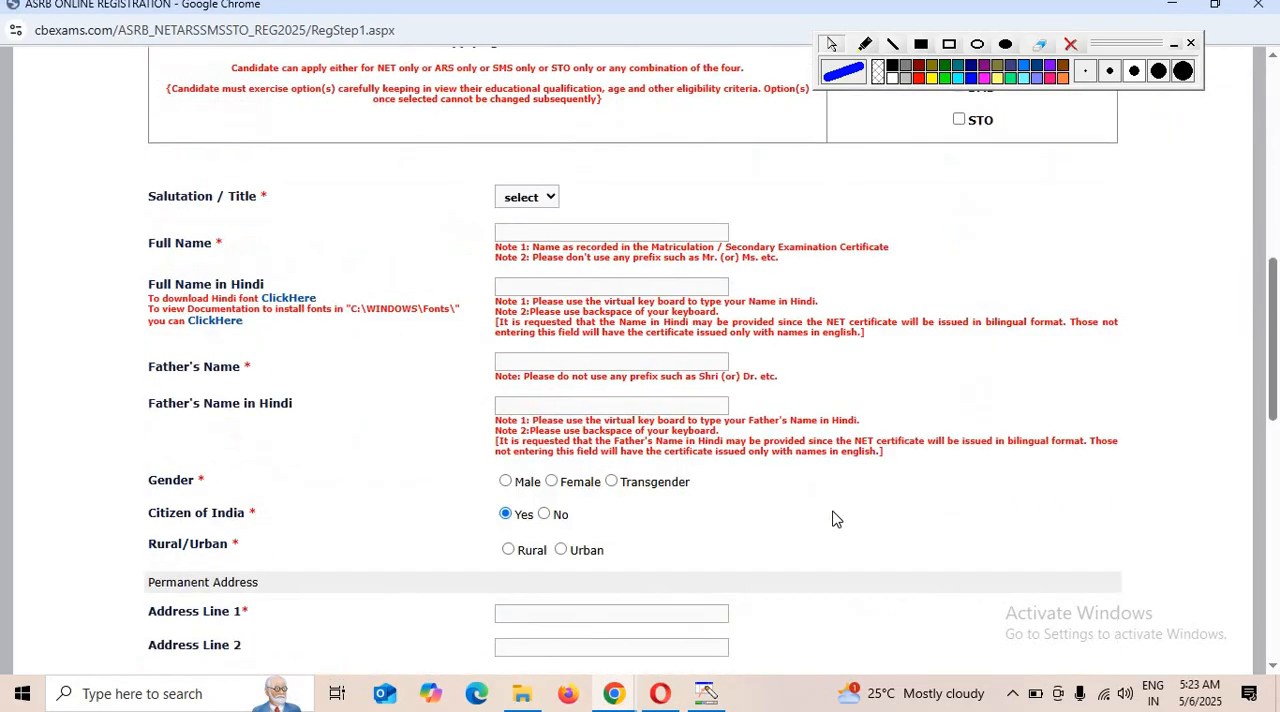
left_click(549, 200)
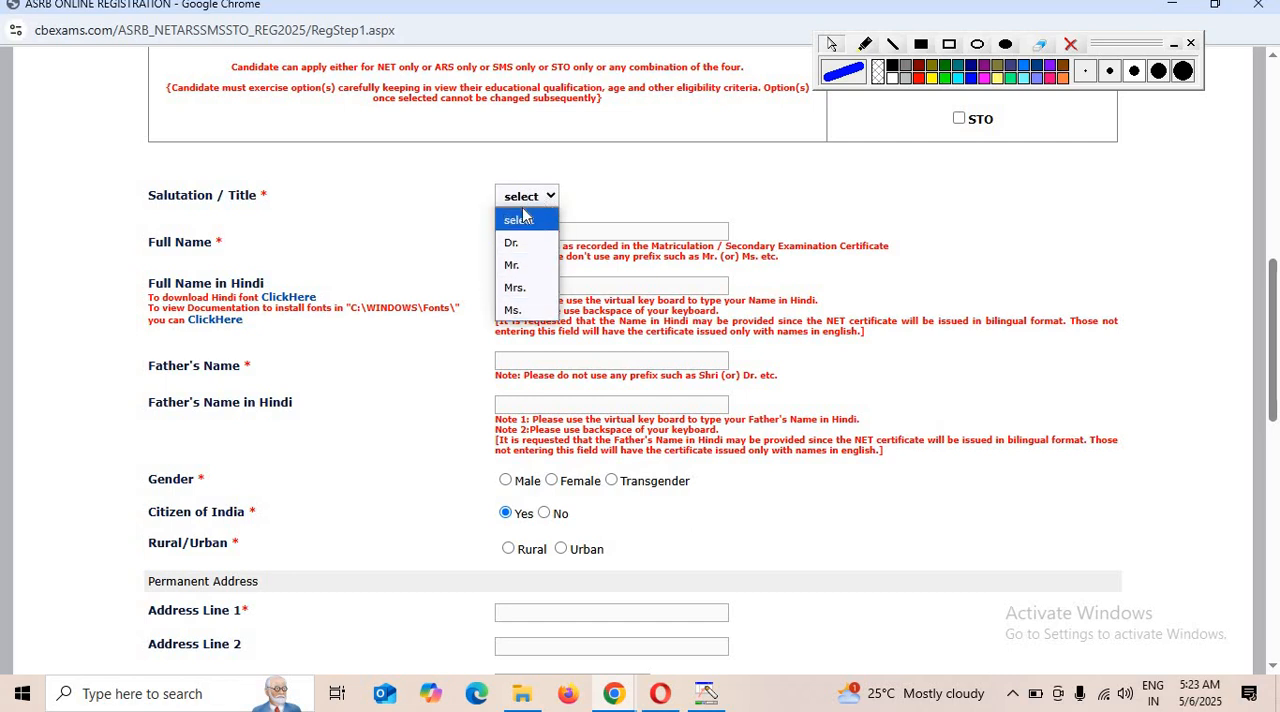
left_click(535, 266)
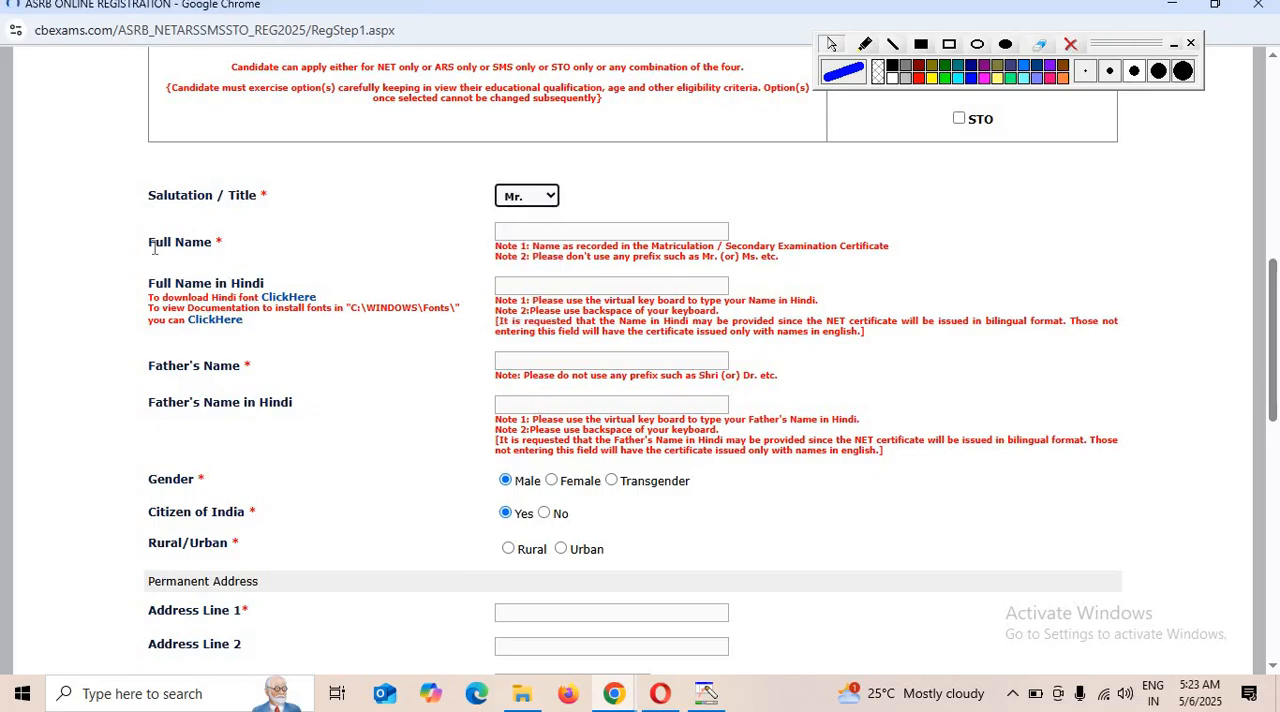
scroll(716, 268, "down", 8)
scroll(636, 302, "up", 2)
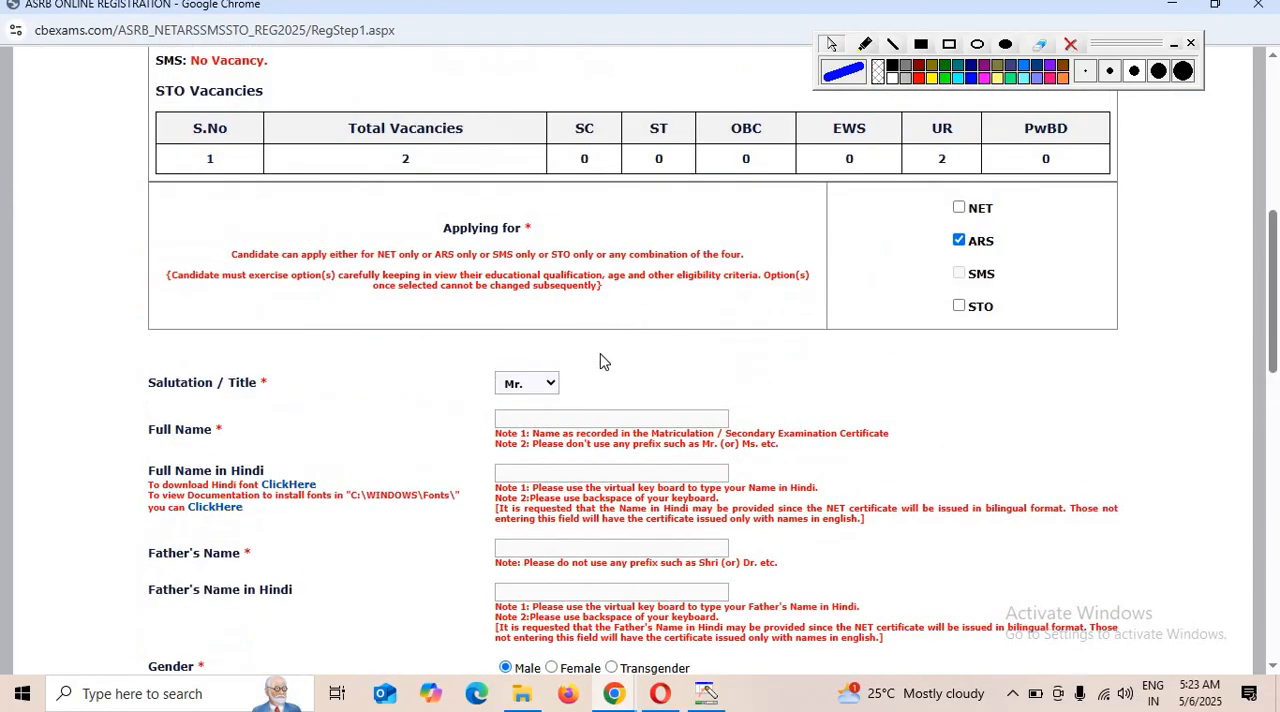
Examine the full name and father's name fields, the Hindi virtual keyboard and the system's available input languages.
left_click(510, 414)
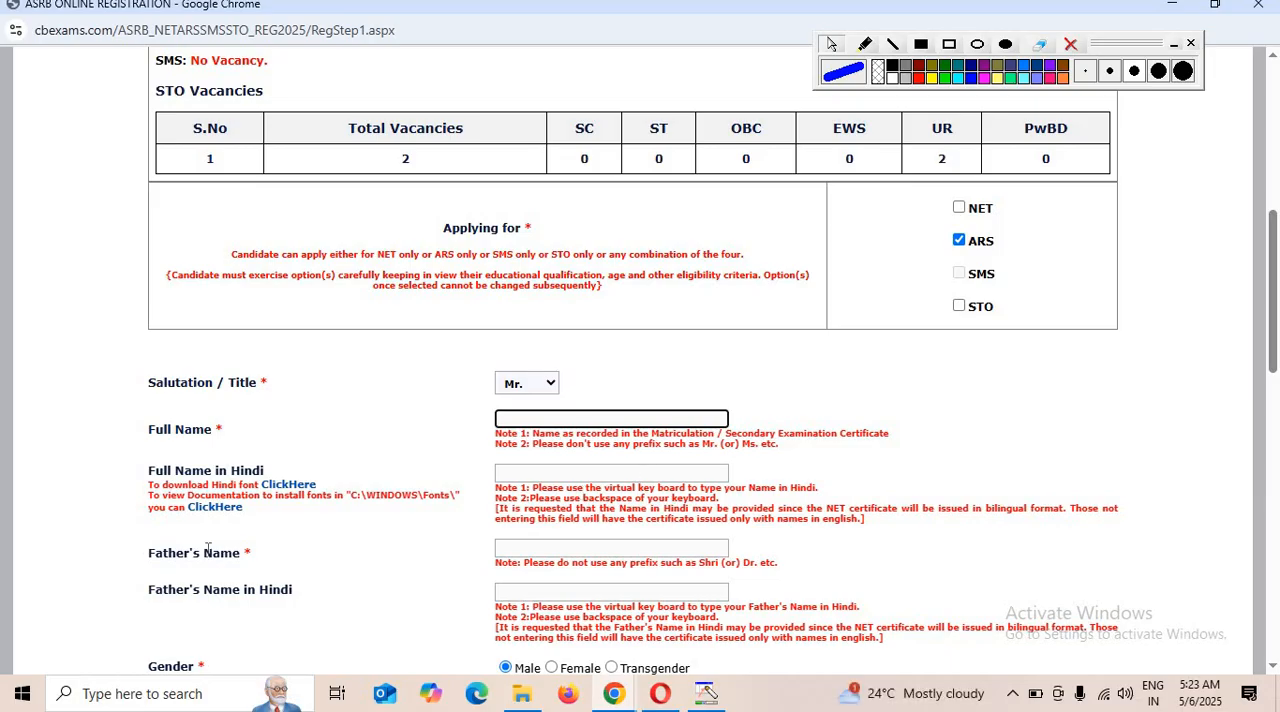
left_click(566, 541)
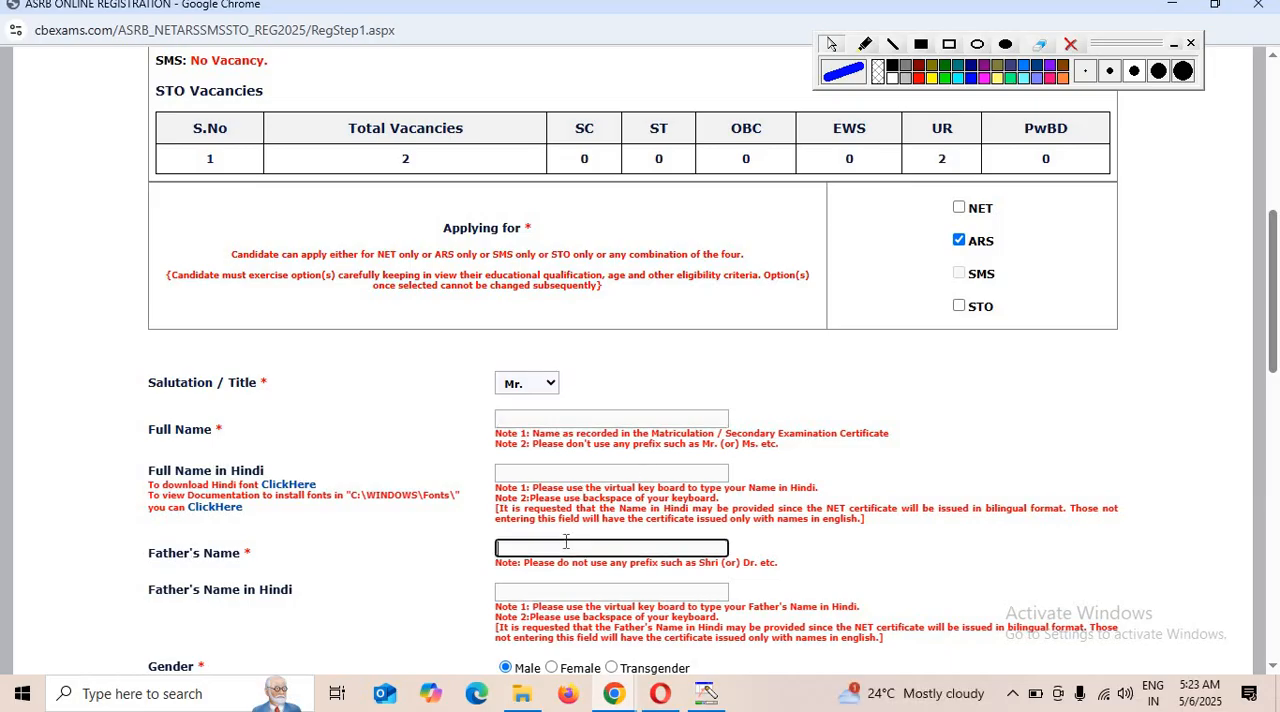
left_click_drag(150, 600, 369, 606)
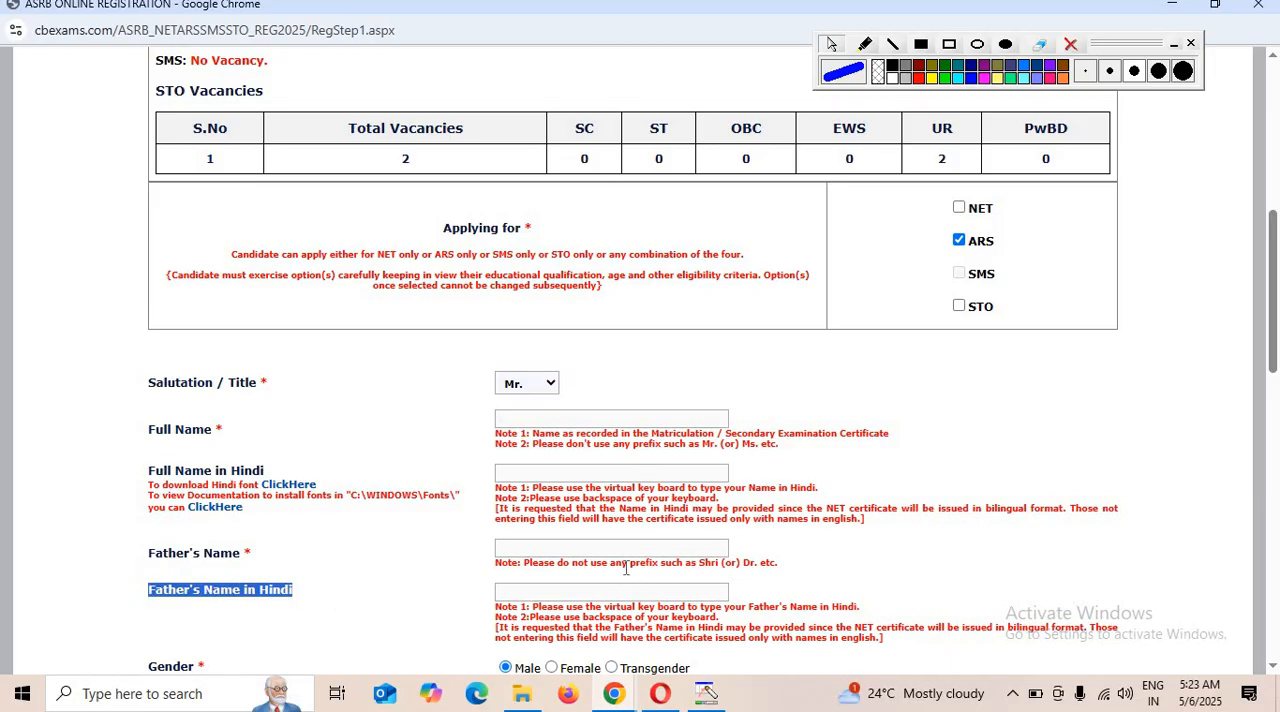
left_click(556, 593)
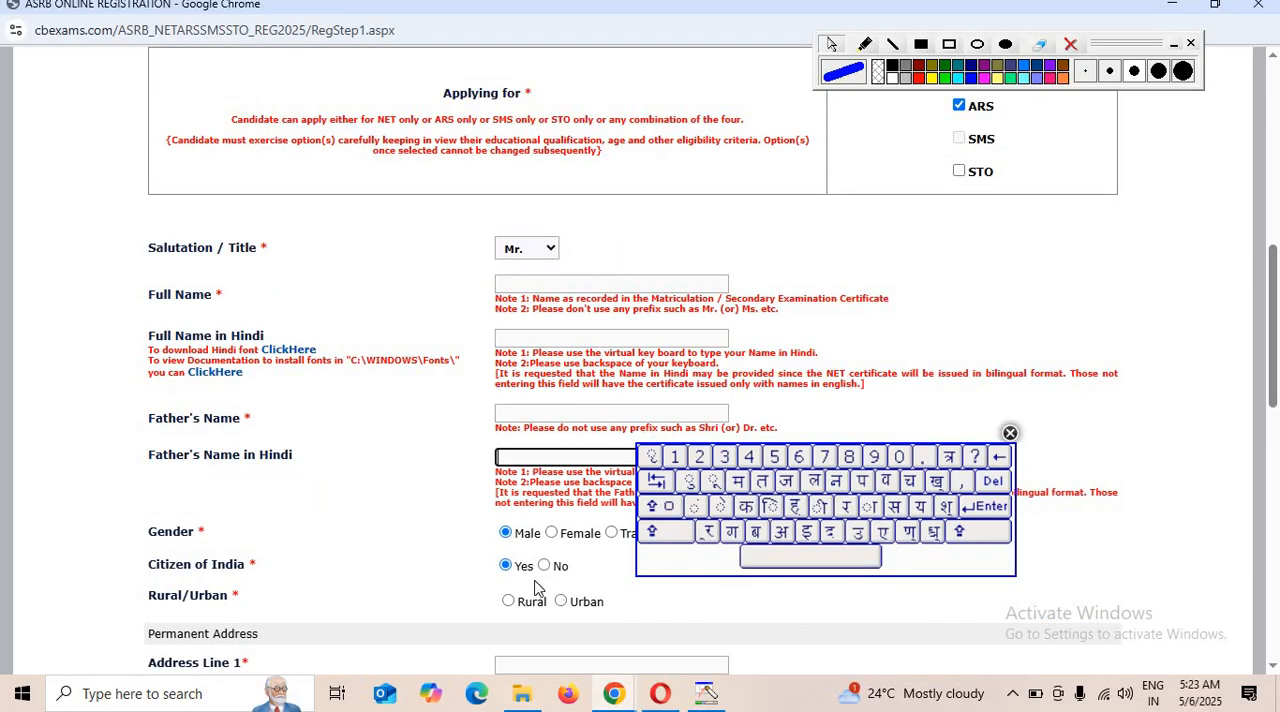
left_click(1008, 434)
left_click(610, 456)
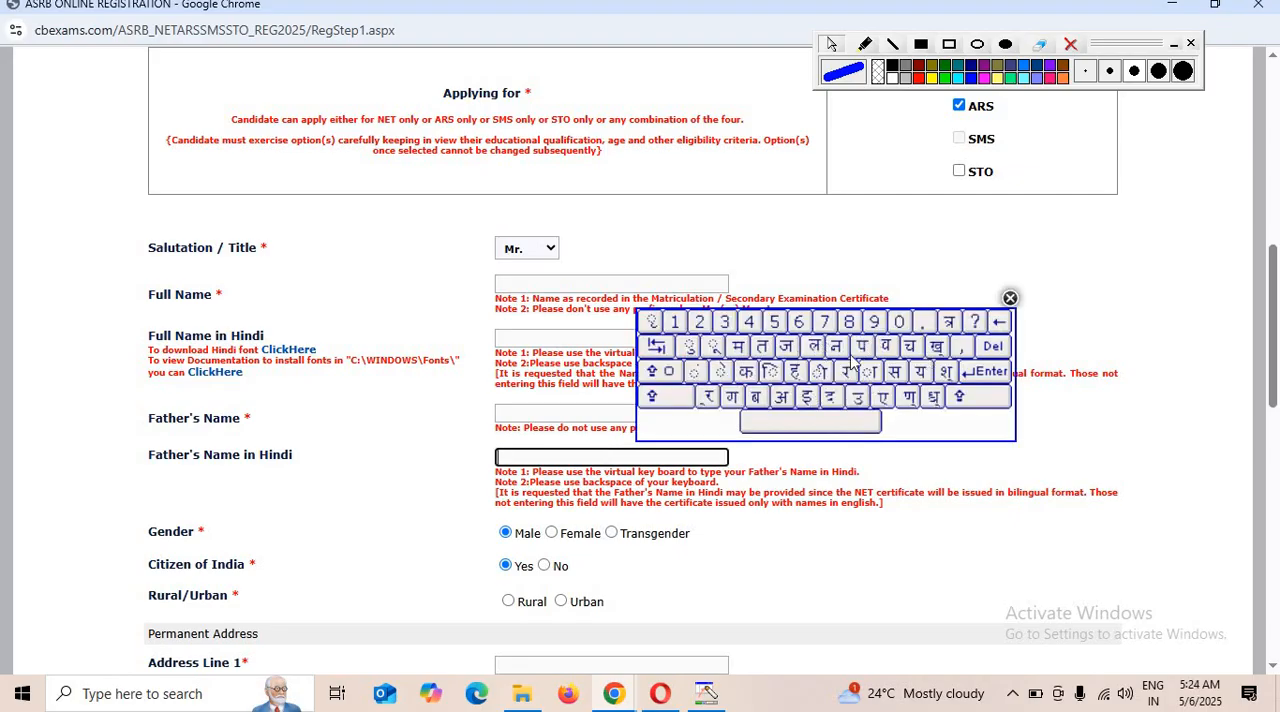
left_click(1010, 298)
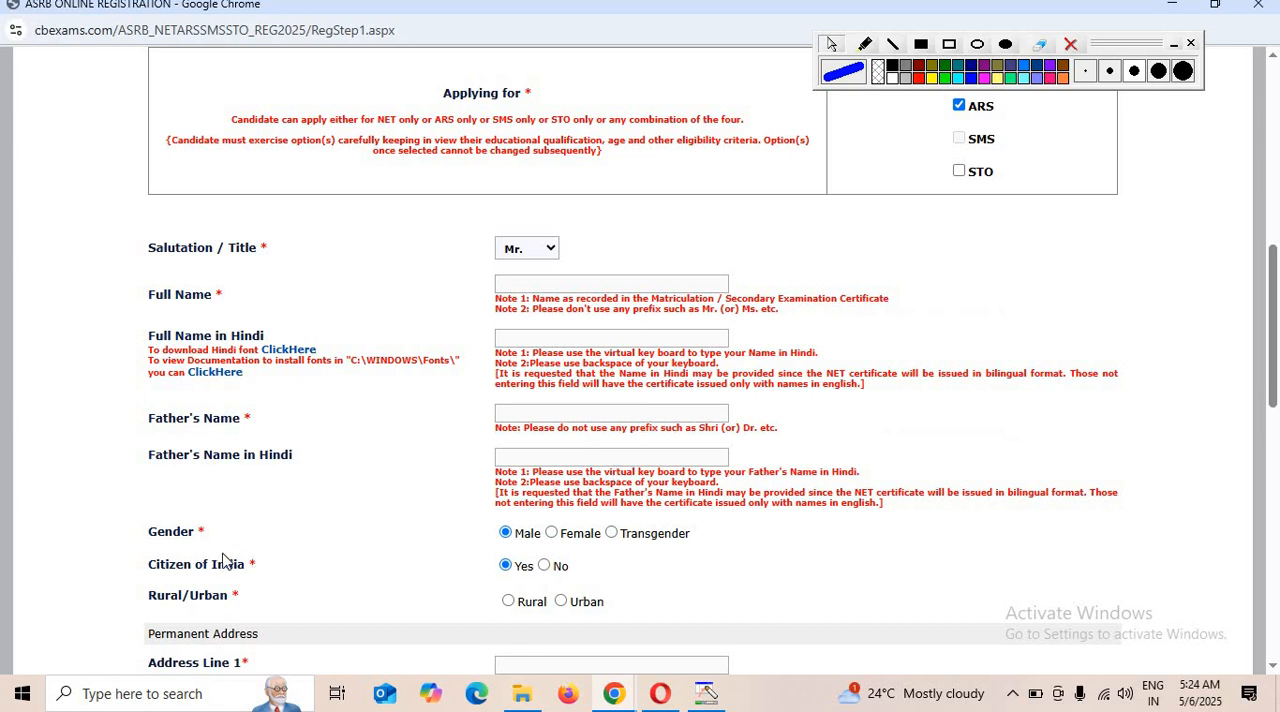
left_click(1153, 692)
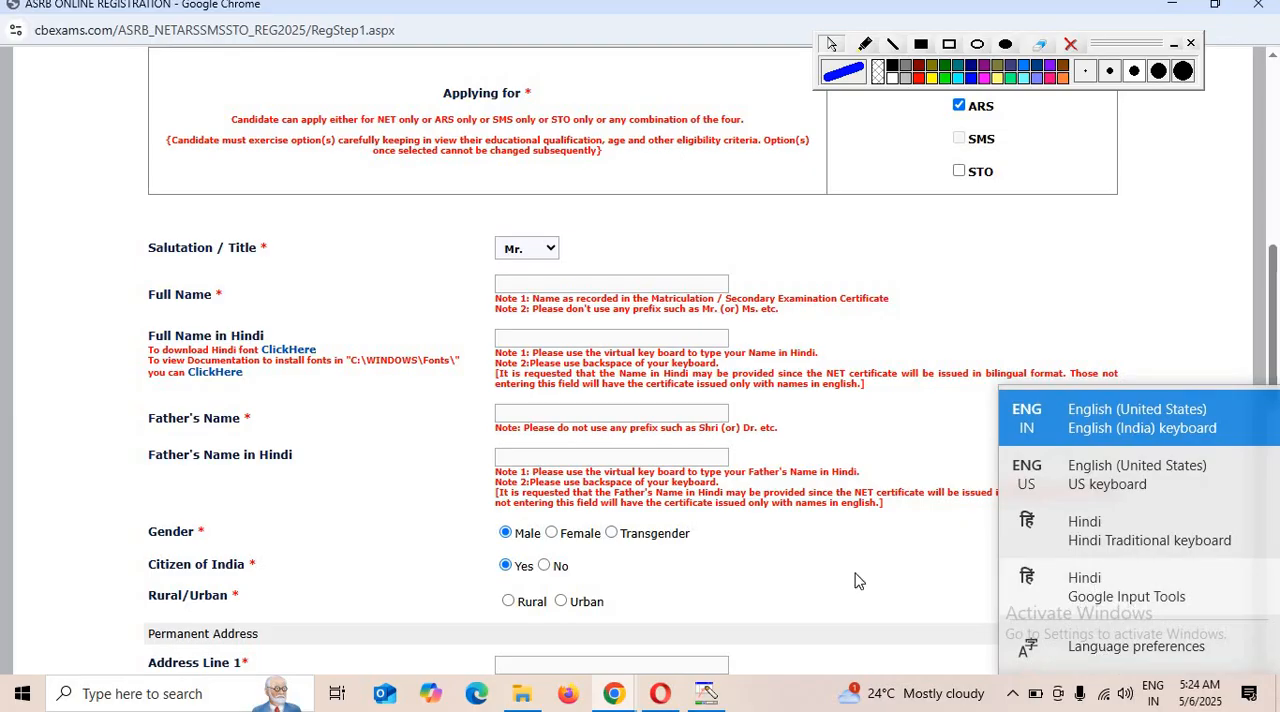
Select Rural as the area type and fill in both permanent address lines.
left_click(171, 590)
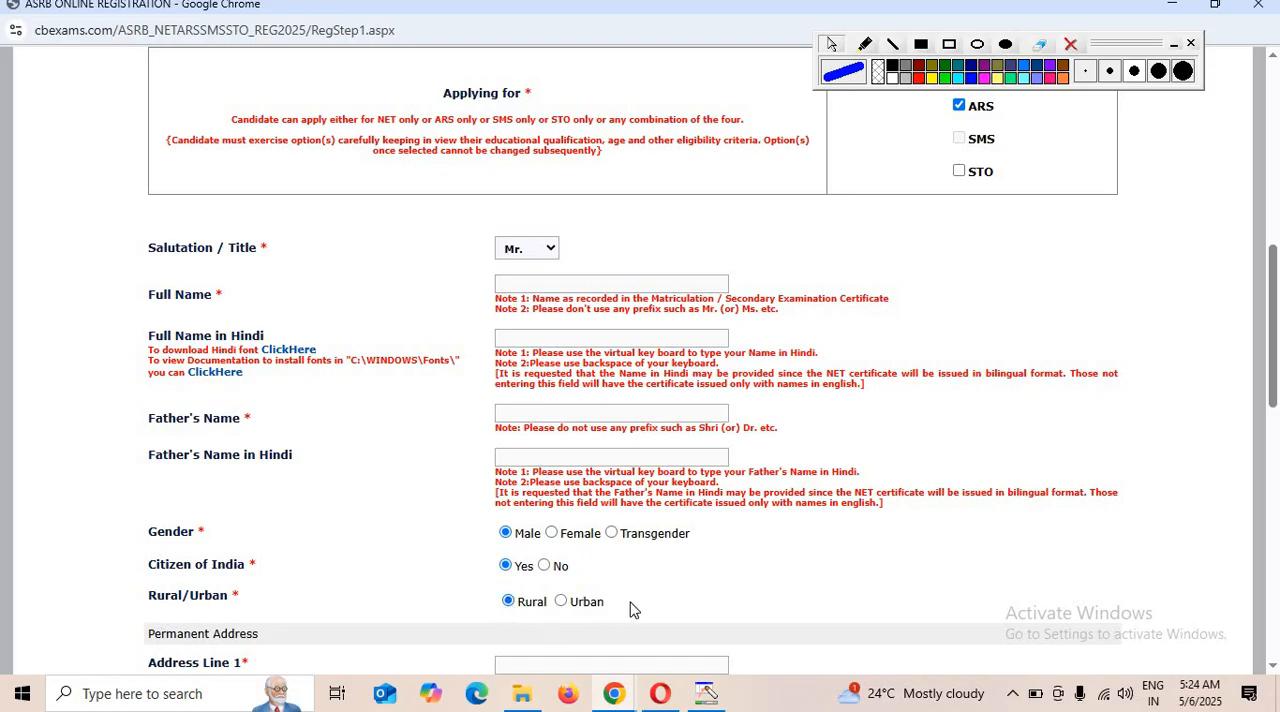
scroll(630, 604, "down", 1)
scroll(521, 565, "down", 1)
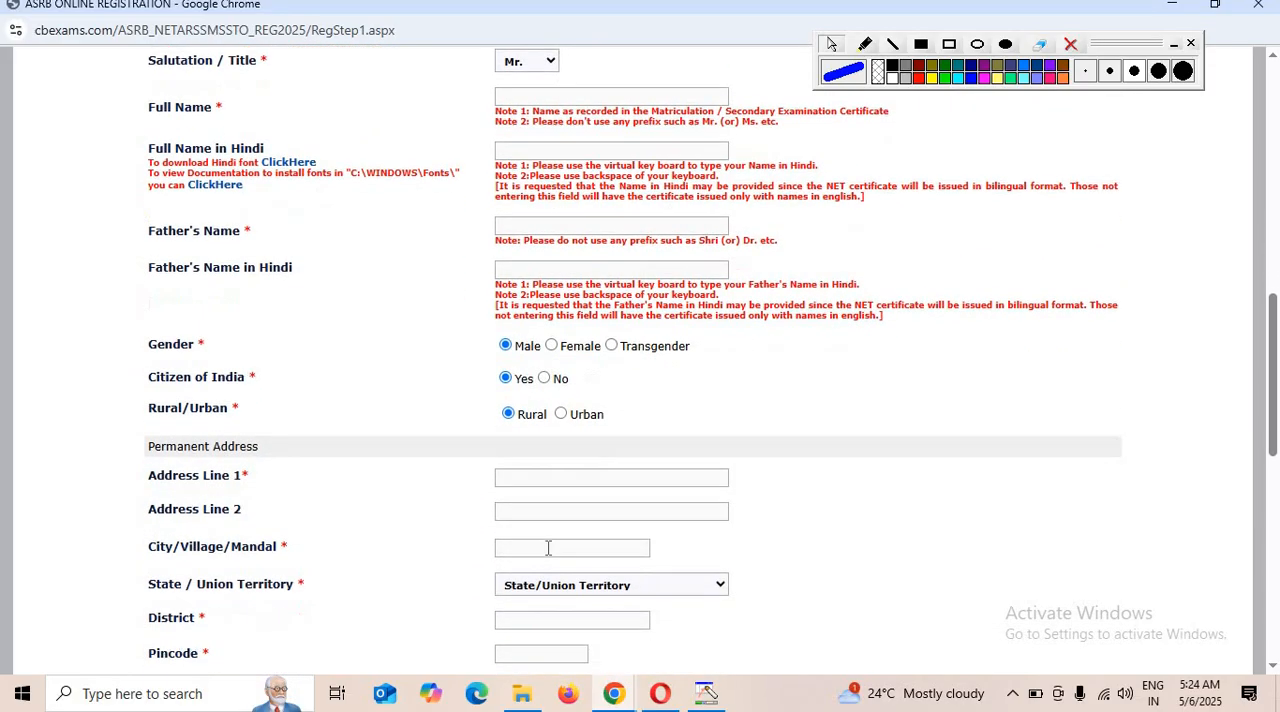
left_click(550, 479)
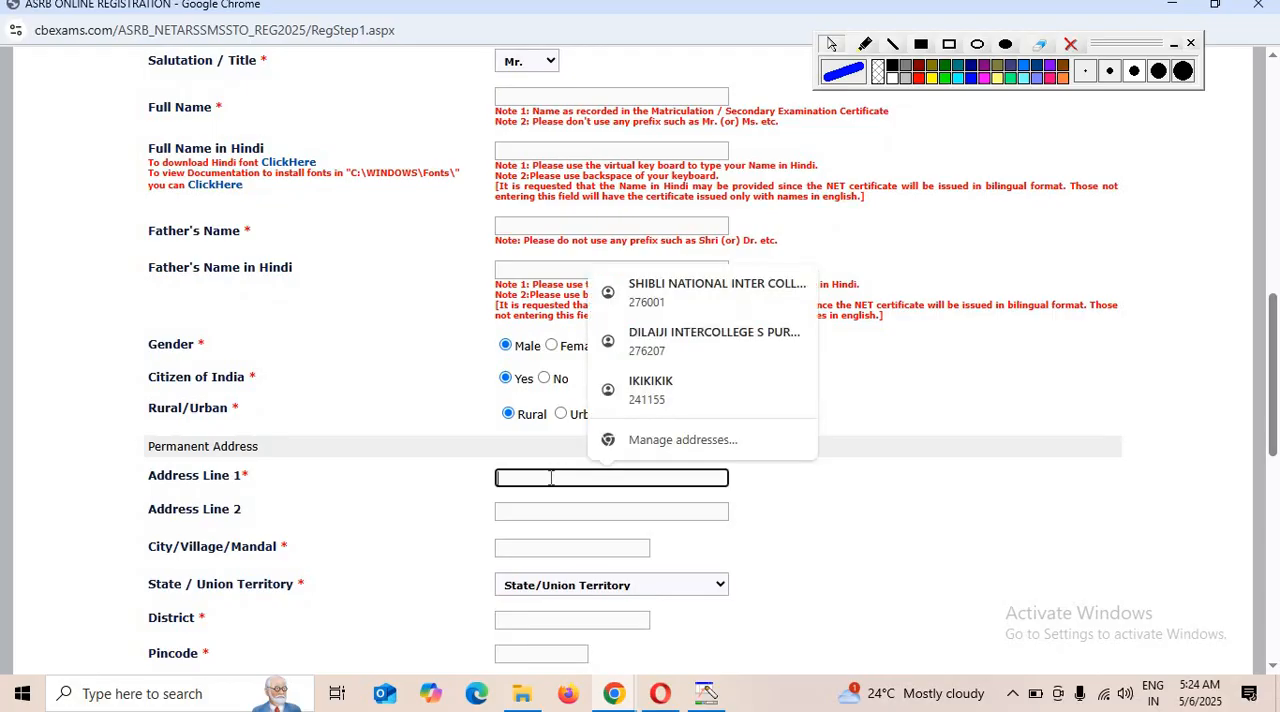
type("VILL")
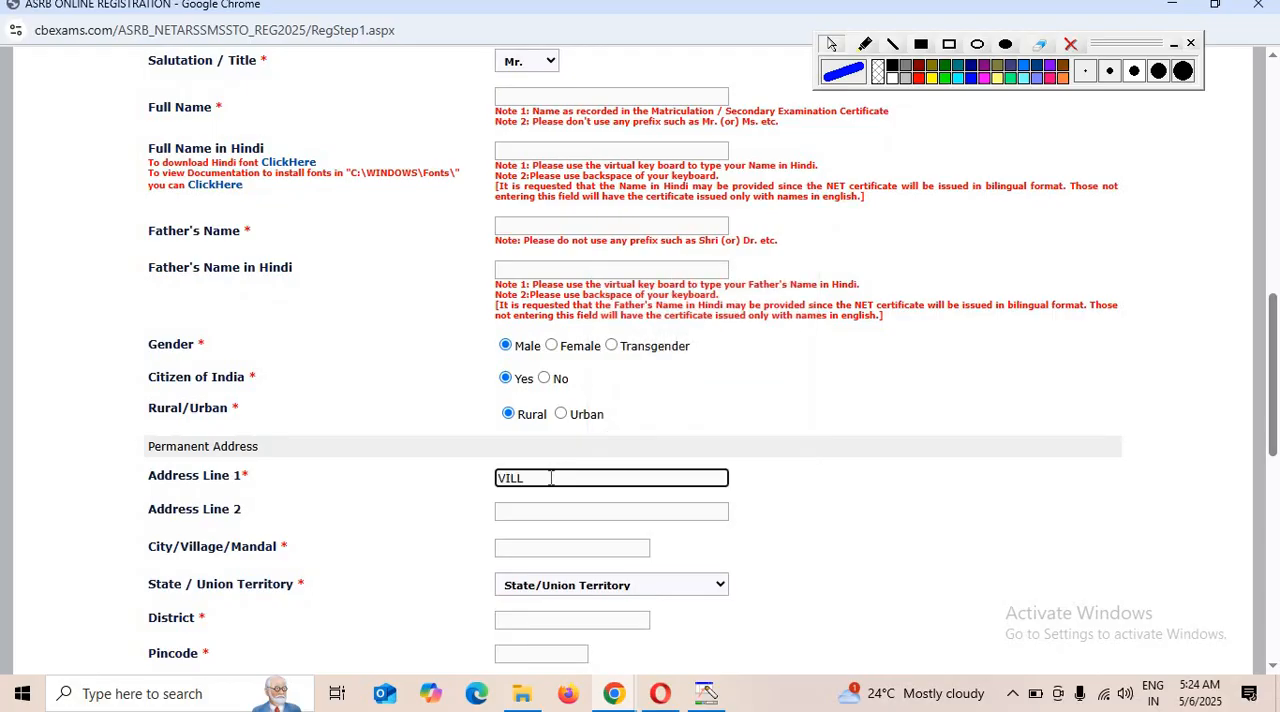
scroll(541, 595, "up", 1)
left_click(534, 606)
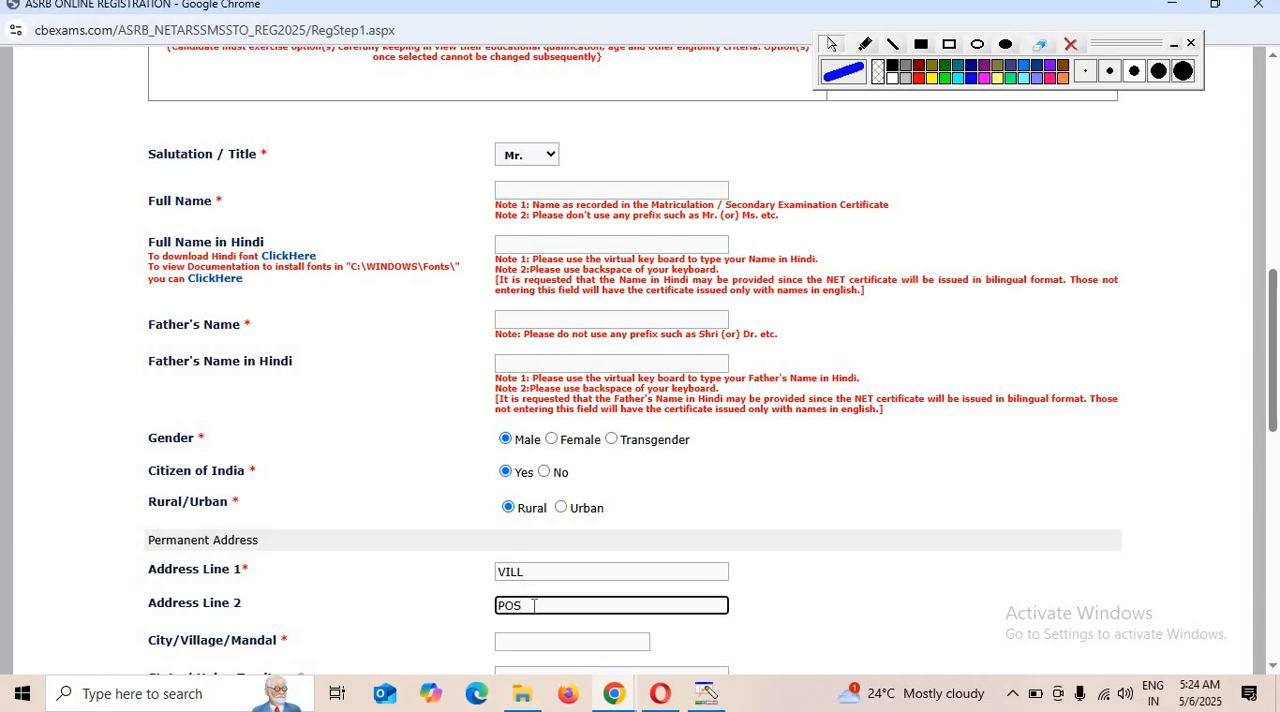
scroll(537, 605, "down", 2)
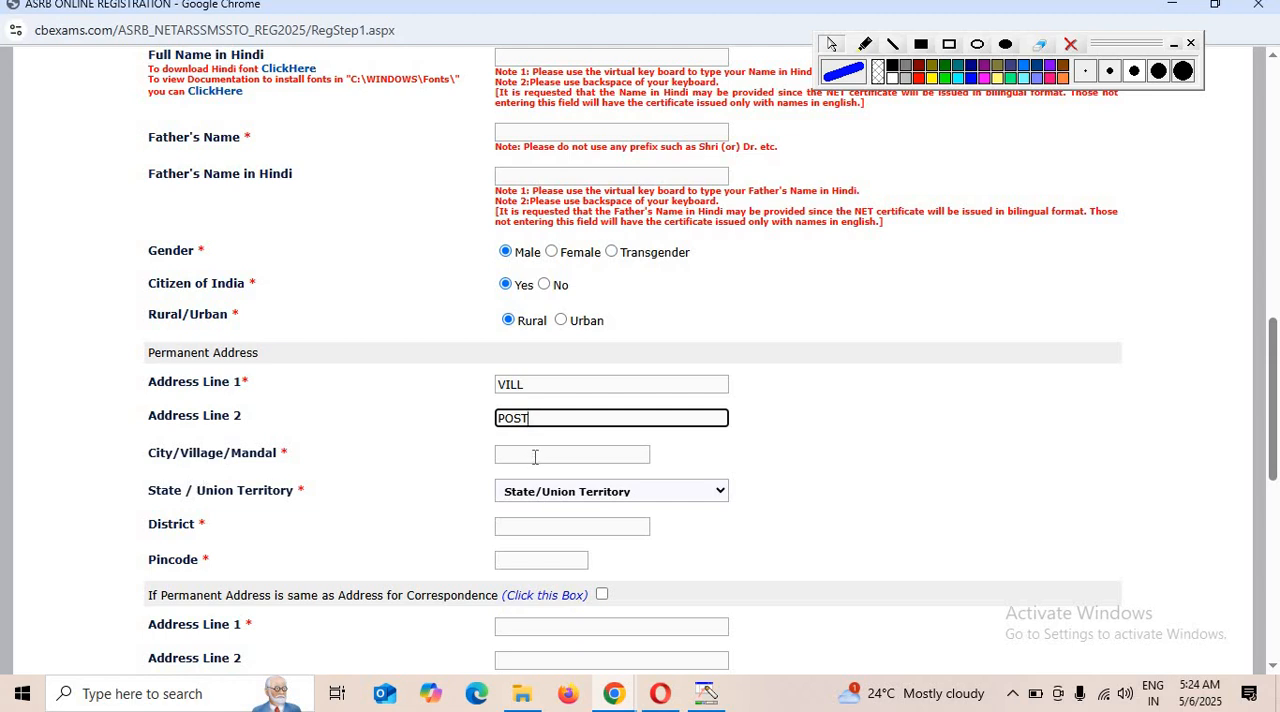
Enter the permanent address city, choose Uttar Pradesh as the state, and fill in the district.
left_click(535, 457)
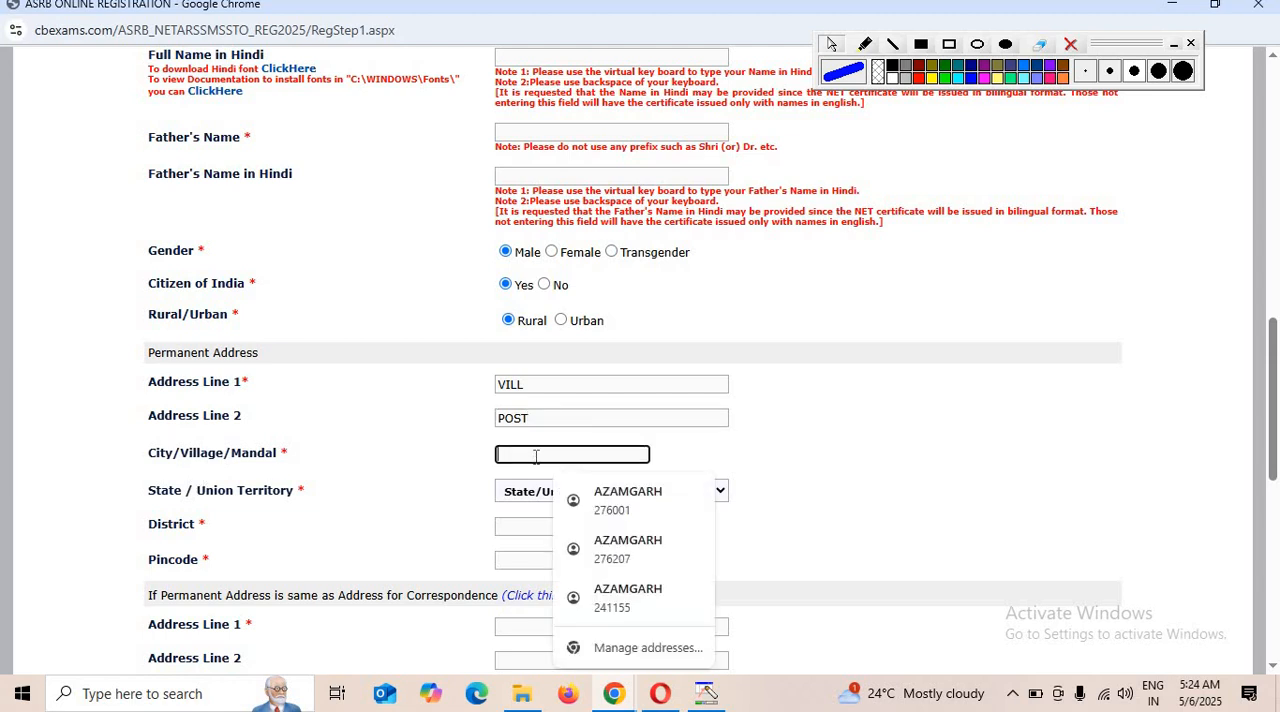
type("AZANGARH")
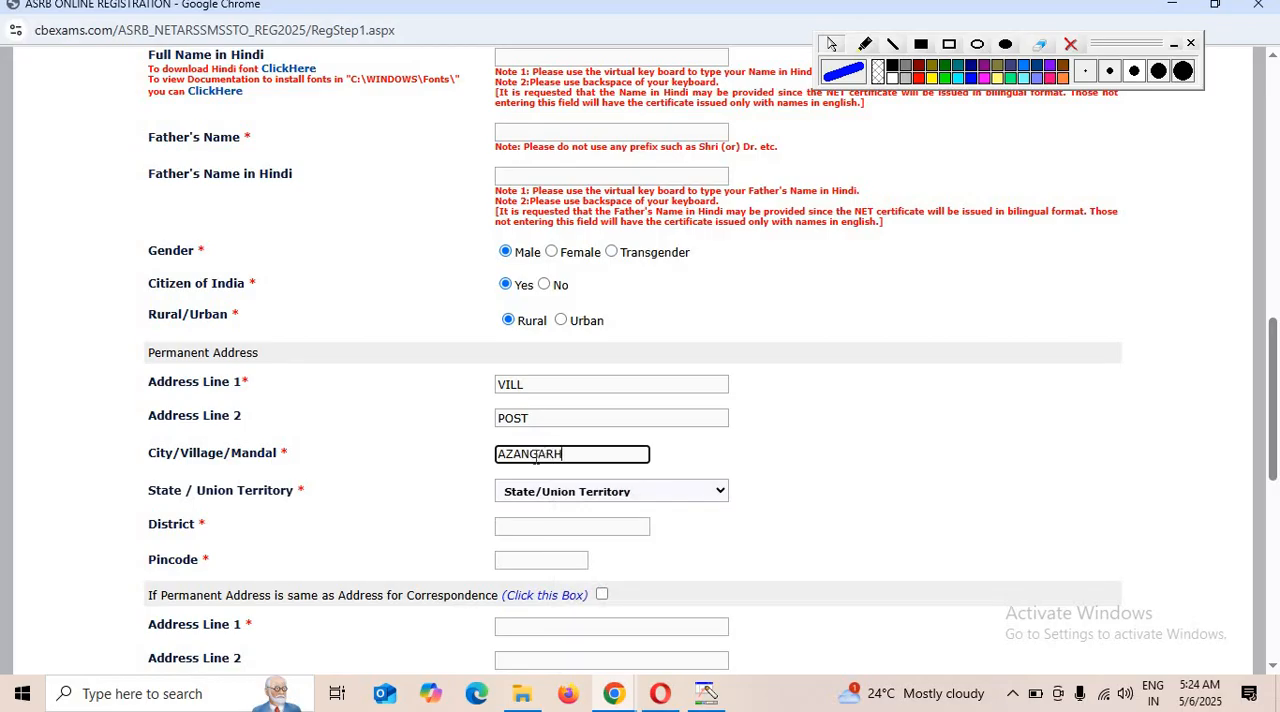
left_click(540, 492)
scroll(575, 410, "down", 5)
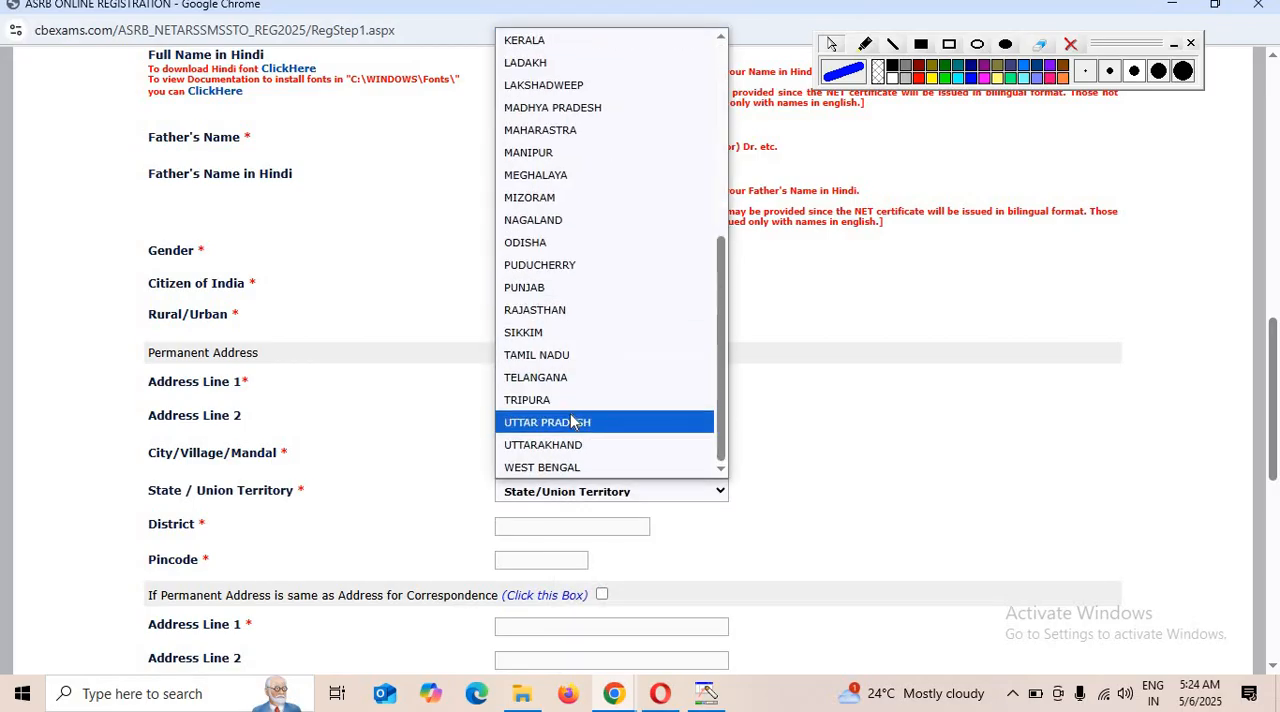
left_click(572, 422)
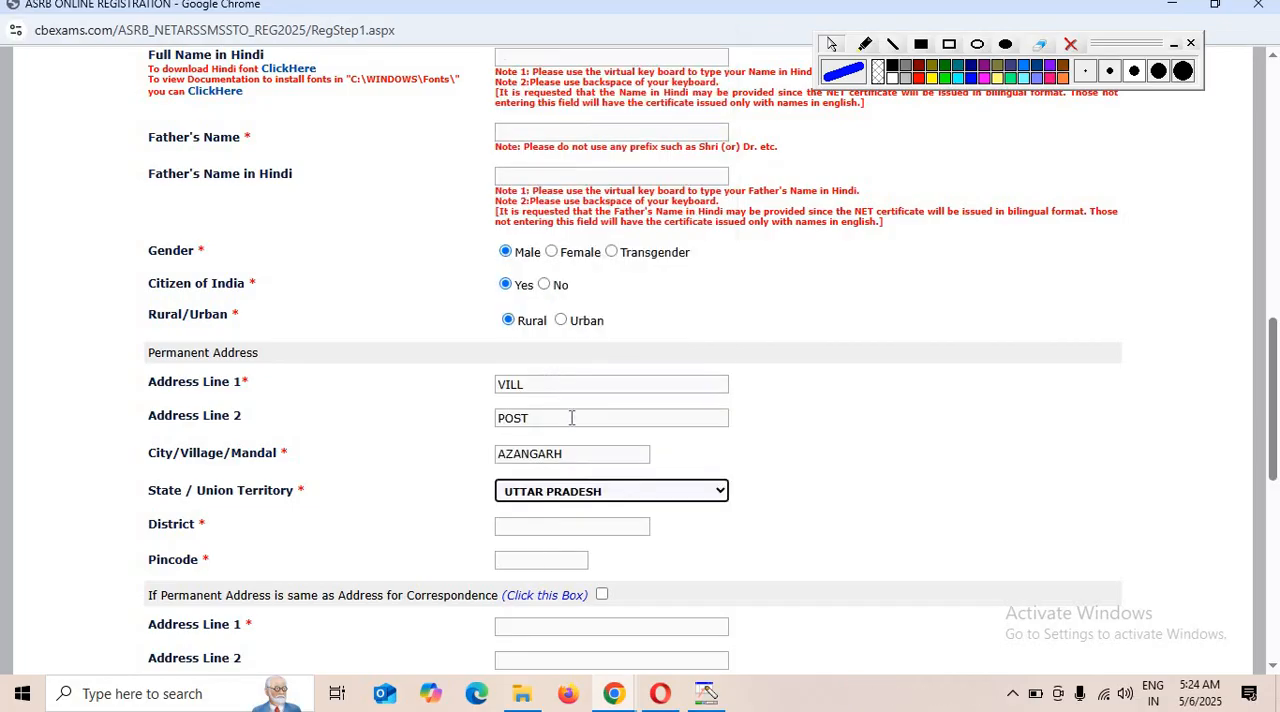
left_click(559, 540)
left_click(564, 533)
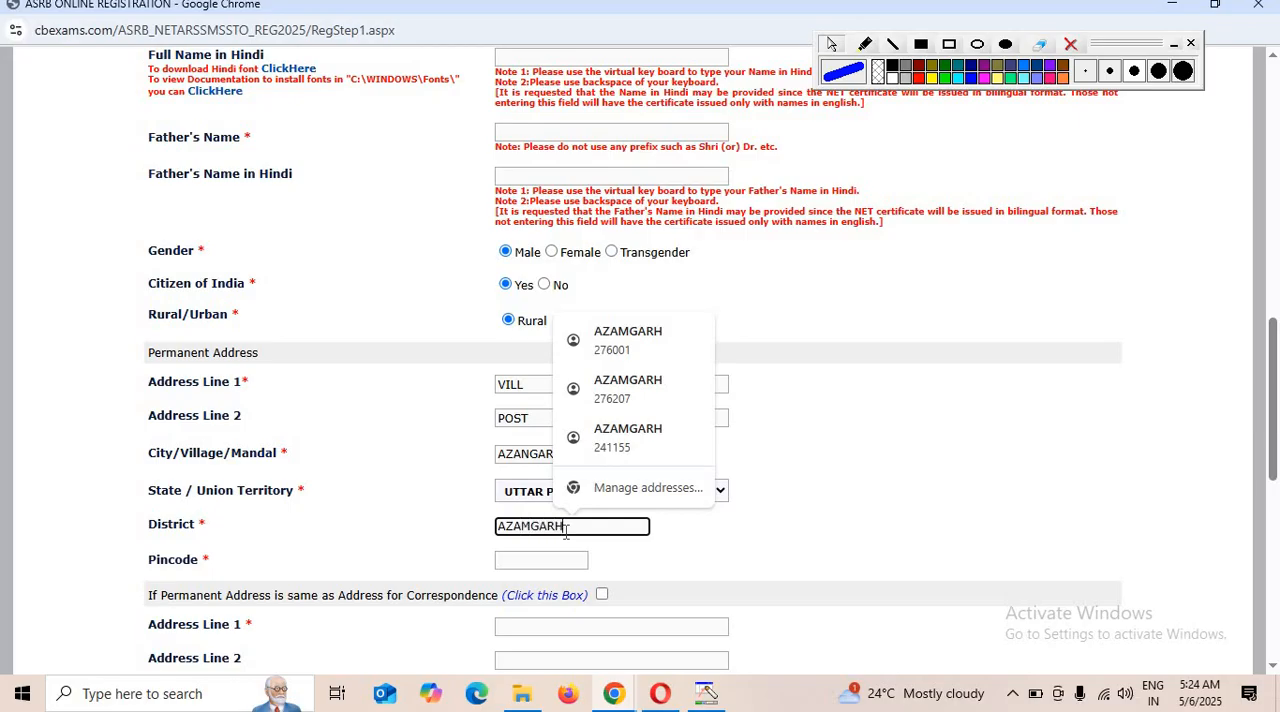
Enter the permanent address pincode and mark the permanent address as the same as the correspondence address.
left_click(535, 562)
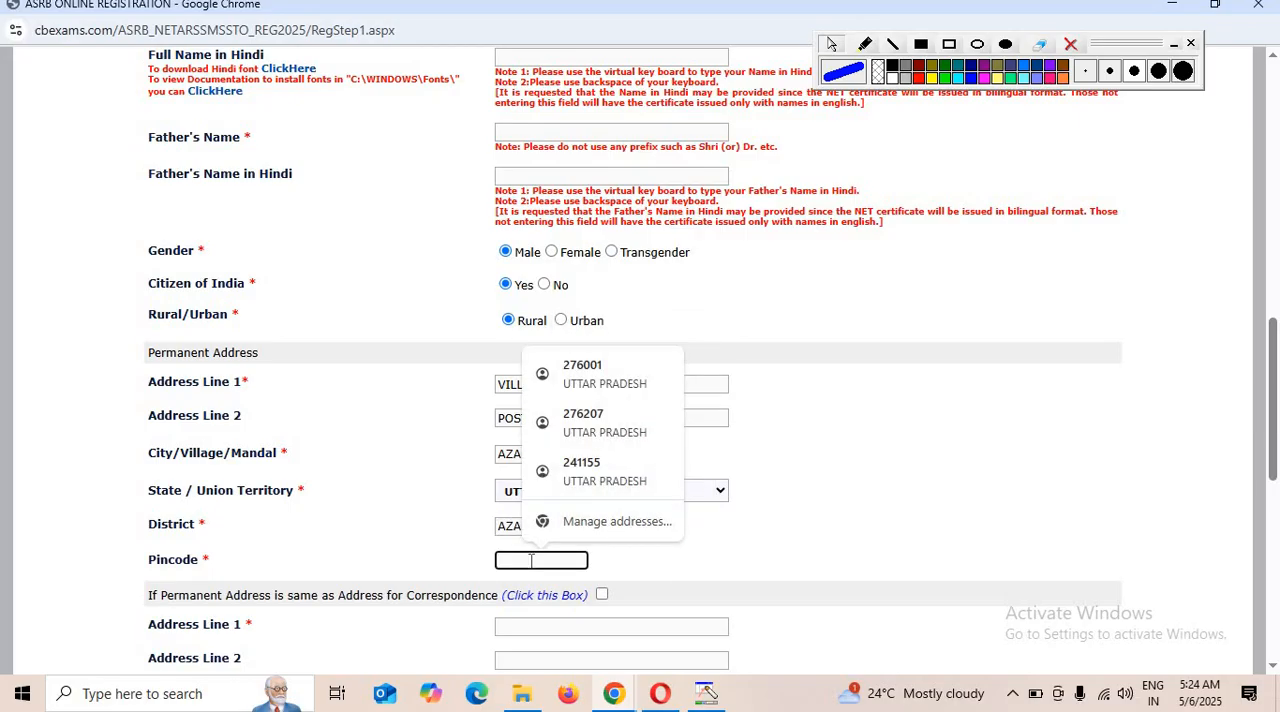
type("27600")
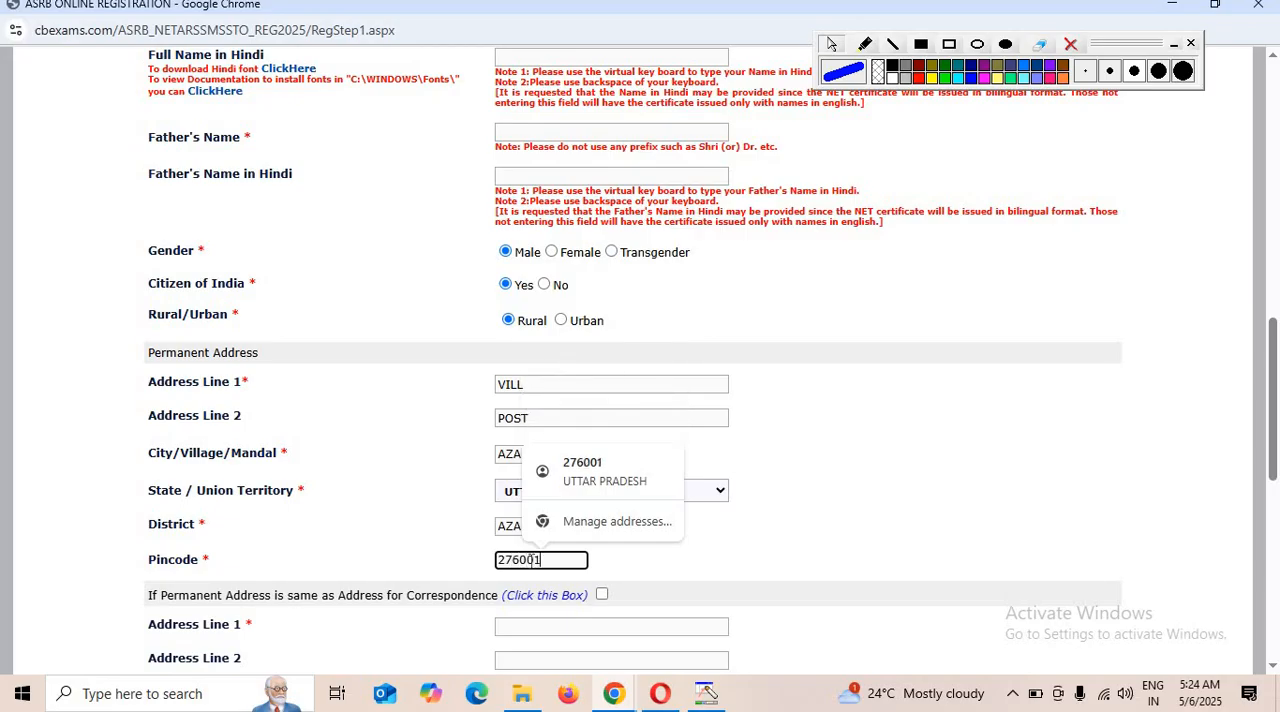
type("1")
left_click_drag(160, 596, 228, 606)
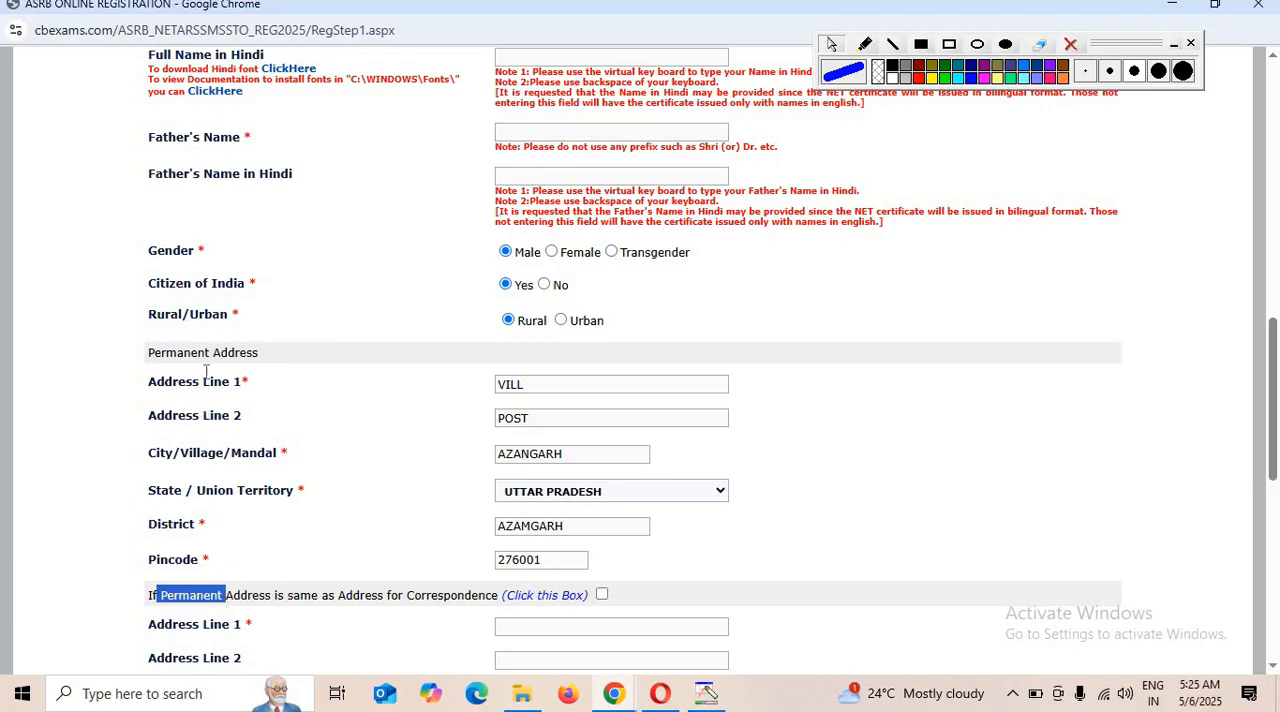
left_click(601, 595)
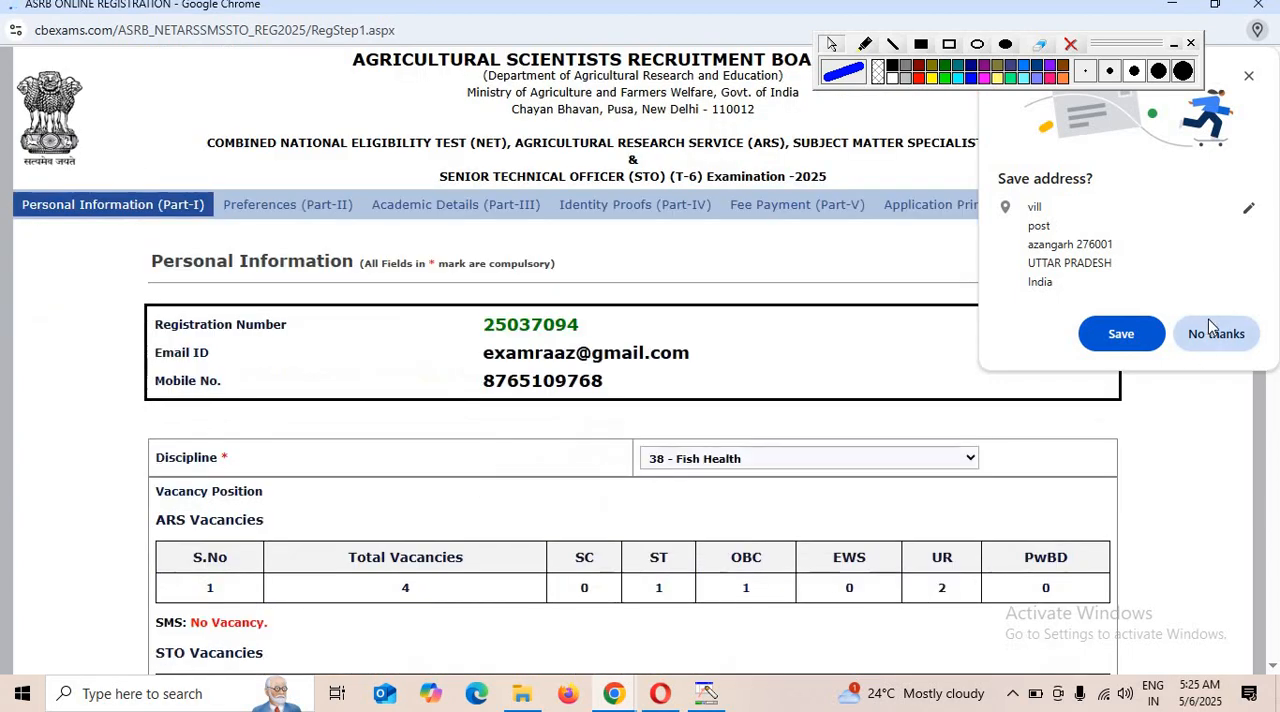
Choose OBC (Other Backward Class) as the category, confirm holding the prescribed-format certificate, and decline saving the address in the browser.
scroll(541, 510, "down", 15)
scroll(616, 472, "up", 1)
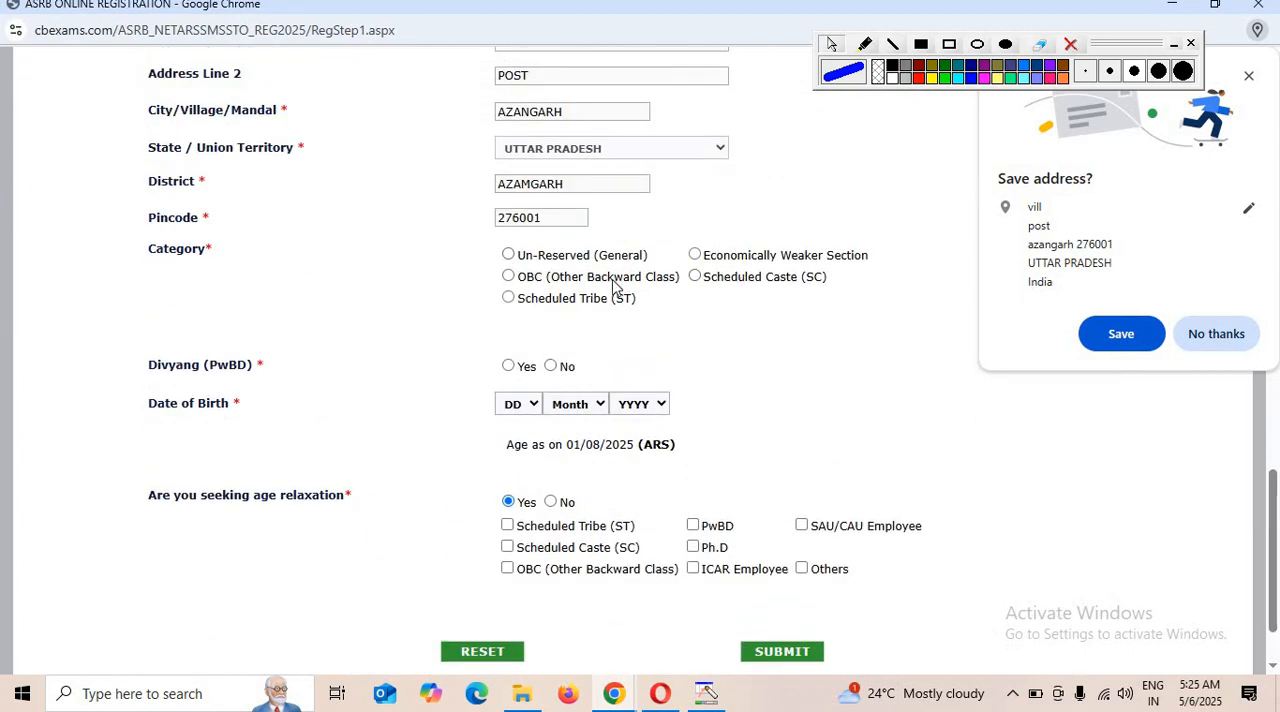
left_click(507, 279)
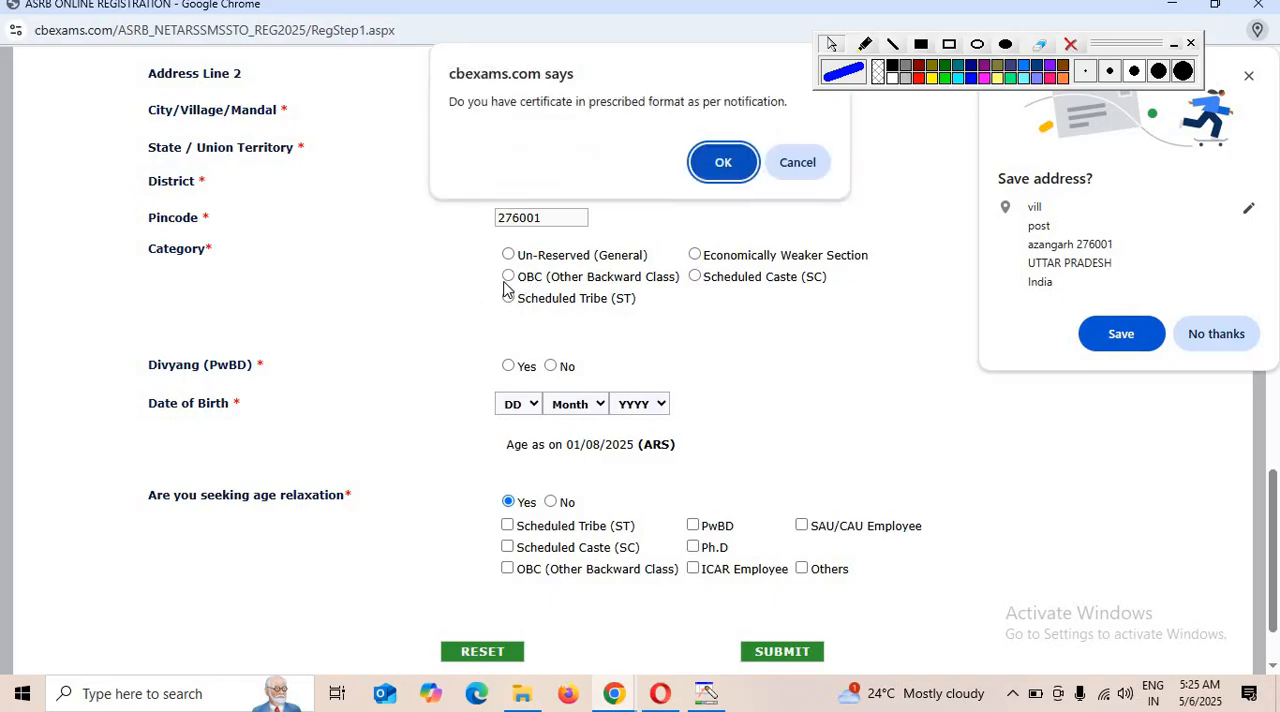
left_click(721, 165)
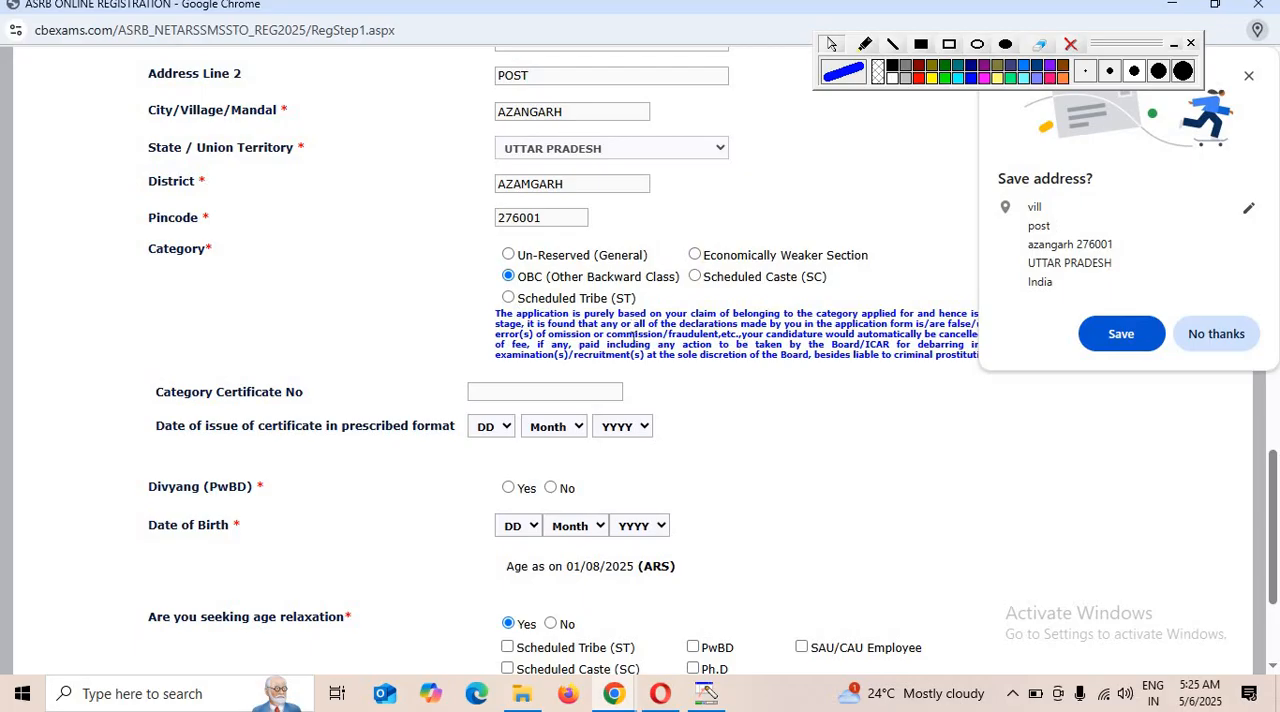
left_click(1218, 334)
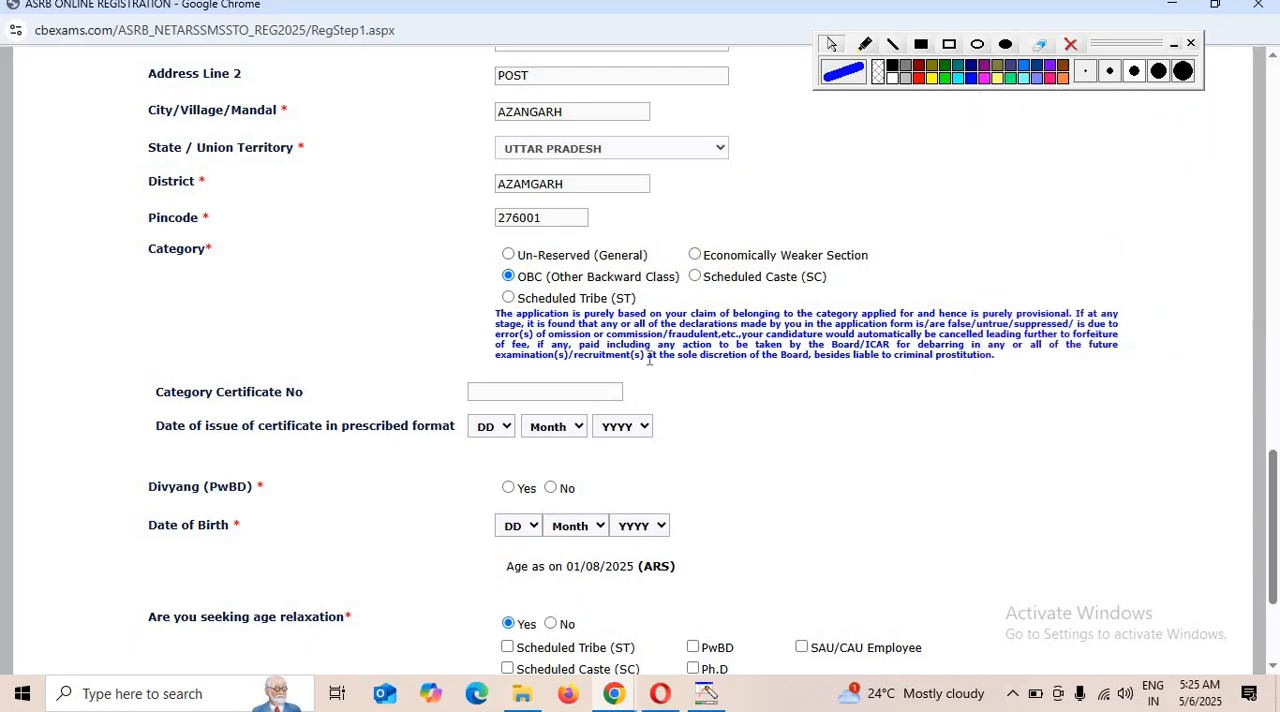
Examine the category declaration note and the category certificate number and date of issue fields.
left_click_drag(516, 316, 754, 325)
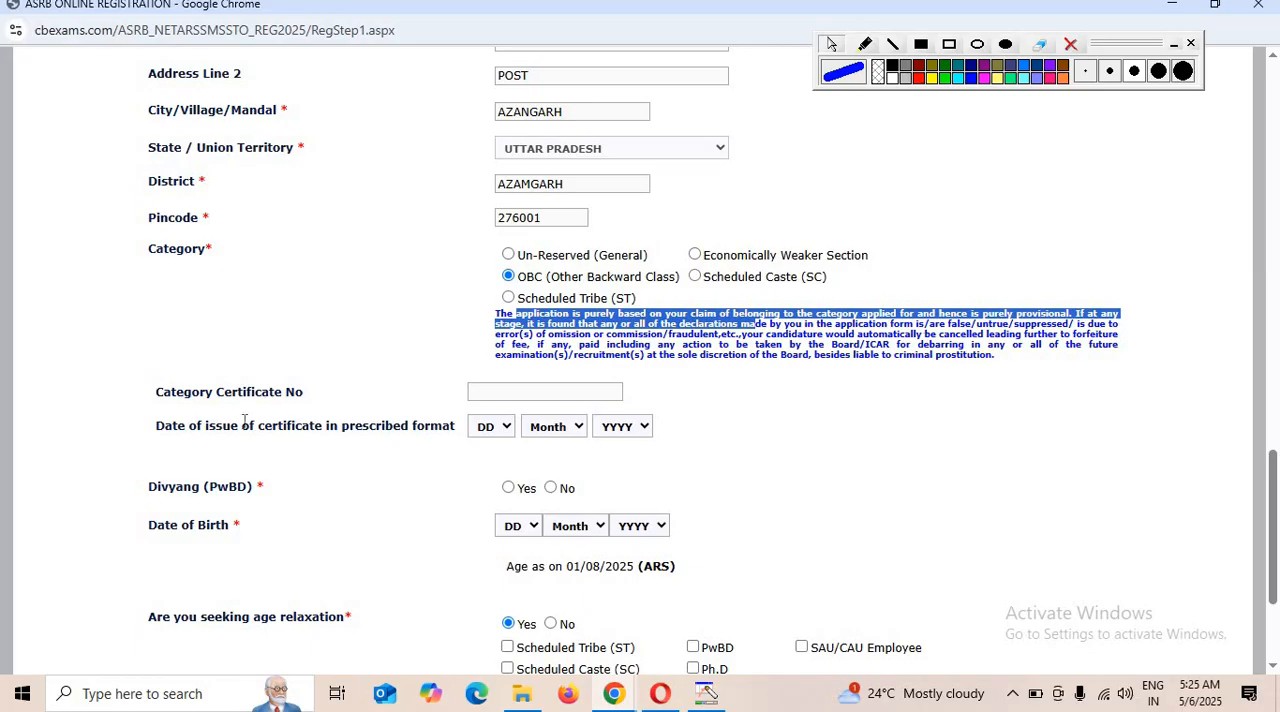
left_click(482, 389)
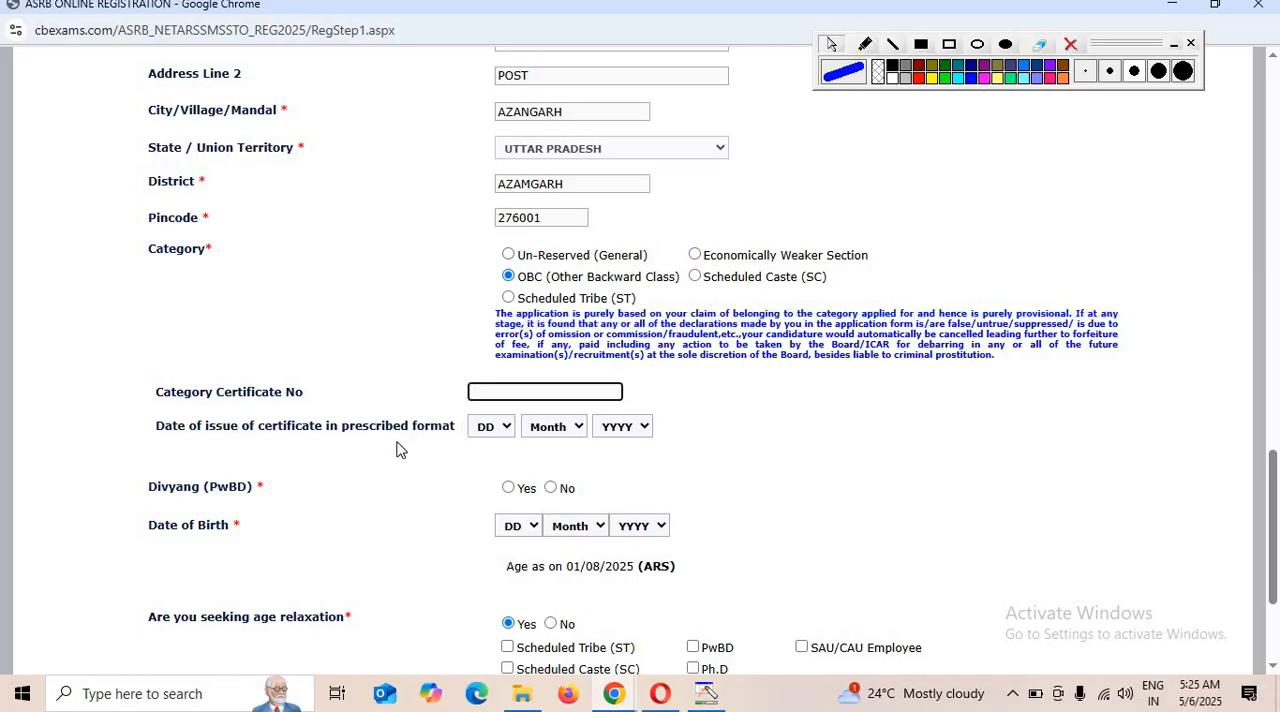
left_click_drag(222, 430, 490, 440)
left_click(490, 440)
left_click(326, 483)
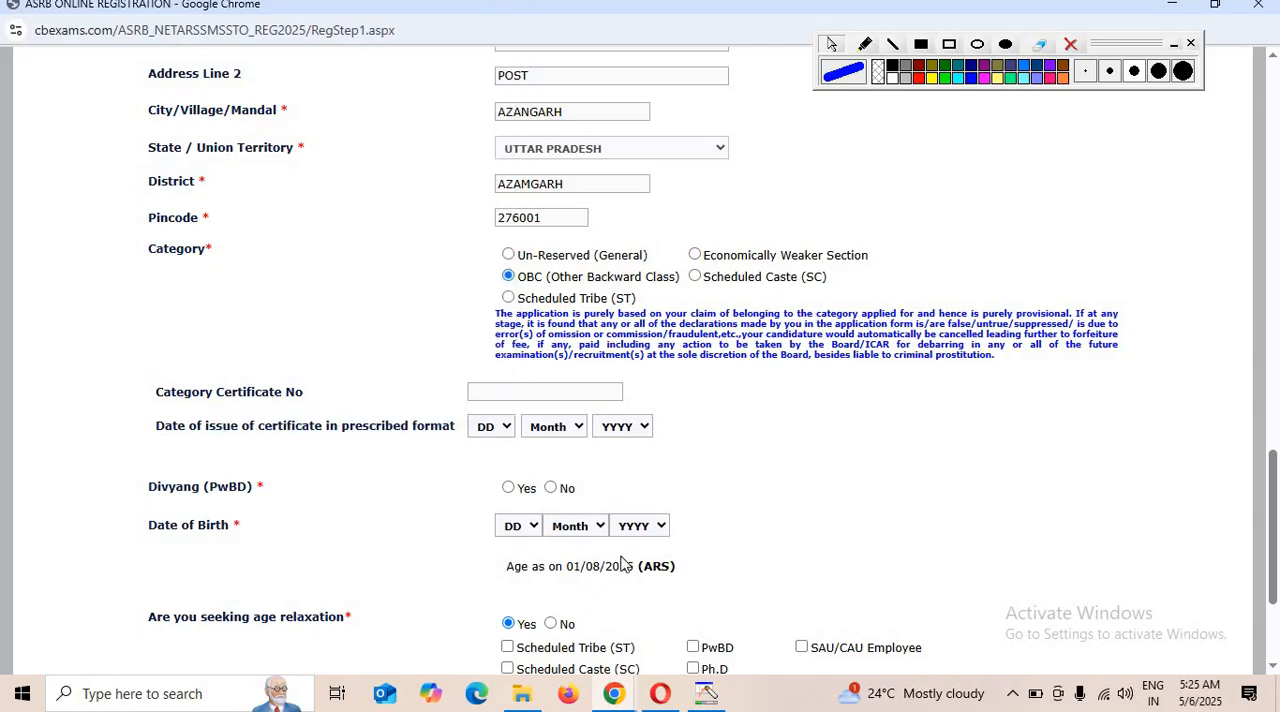
Set Divyang (PwBD) to No and answer No to seeking age relaxation.
left_click(551, 488)
scroll(620, 584, "down", 1)
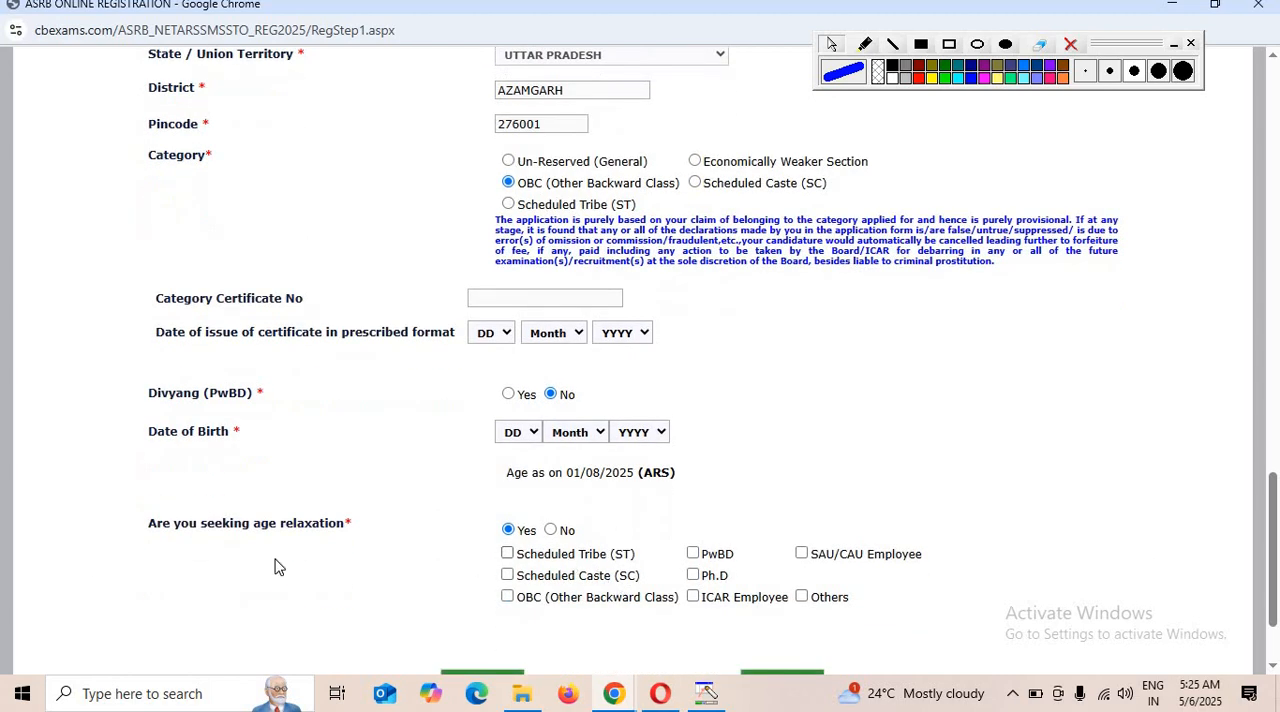
scroll(280, 565, "down", 1)
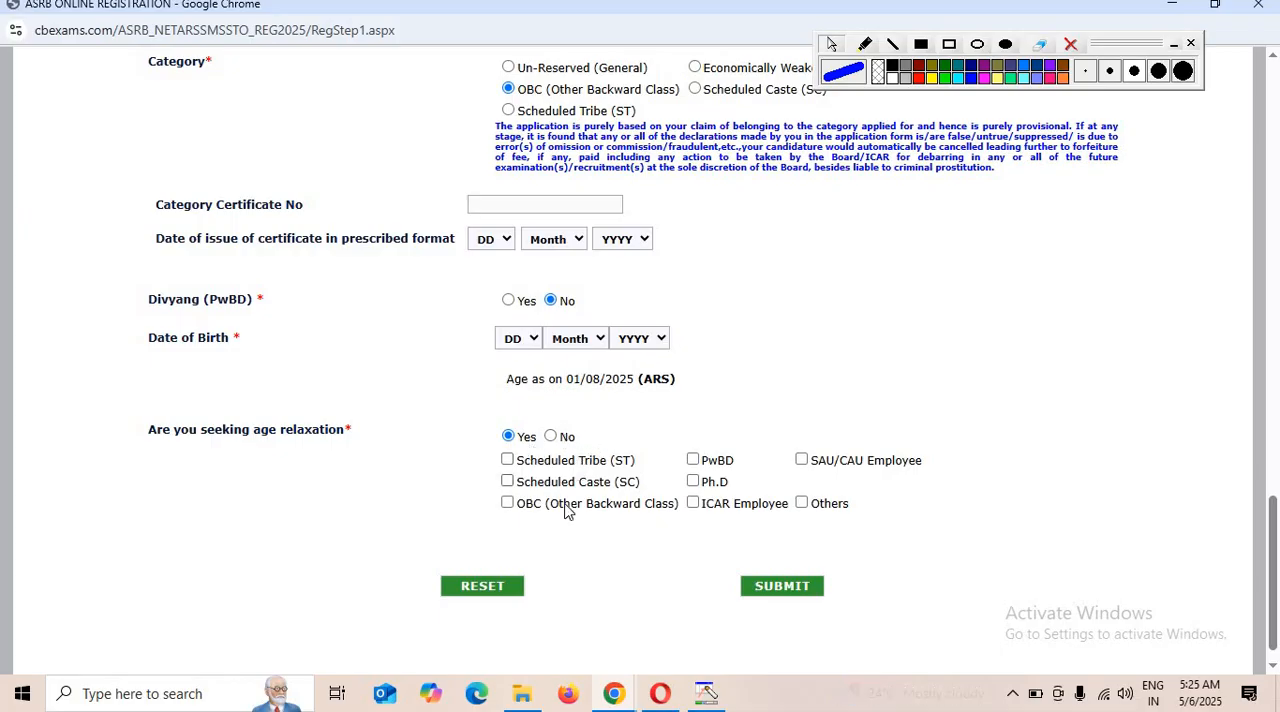
left_click(550, 437)
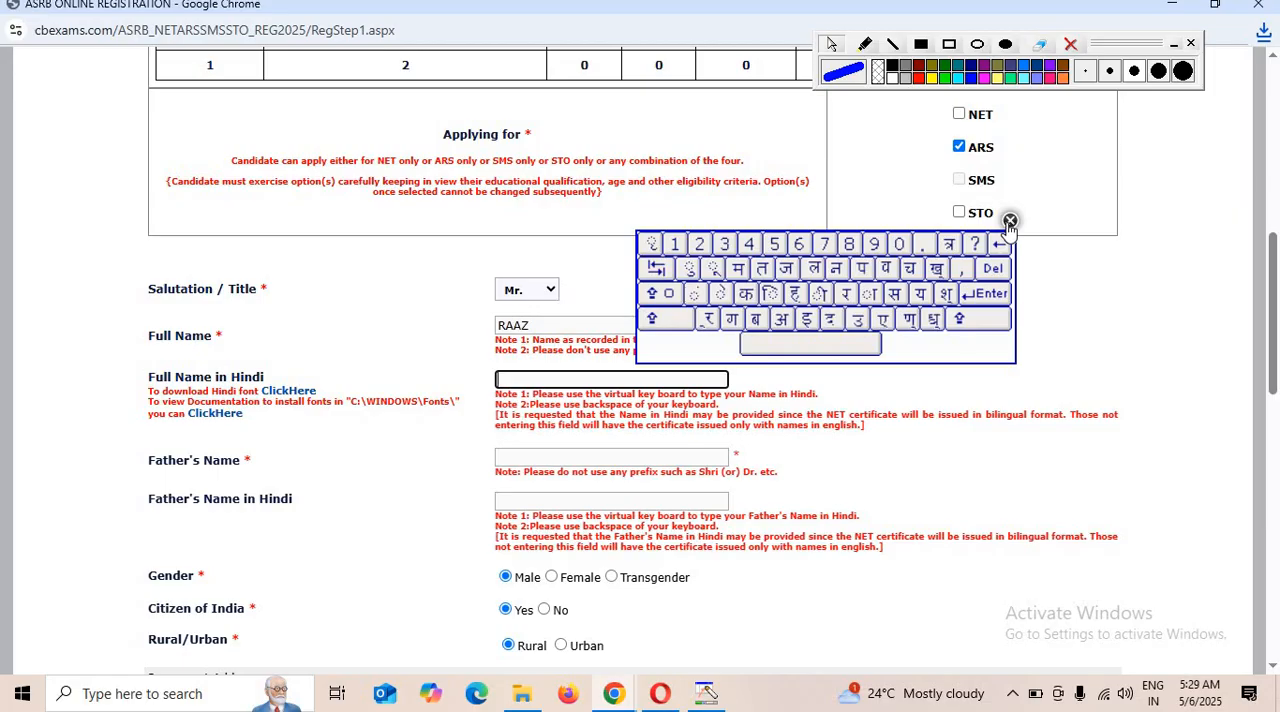
Download the Kruti_Dev_010.ttf Hindi font offered for the Full Name in Hindi field and open its installation document.
left_click(1010, 221)
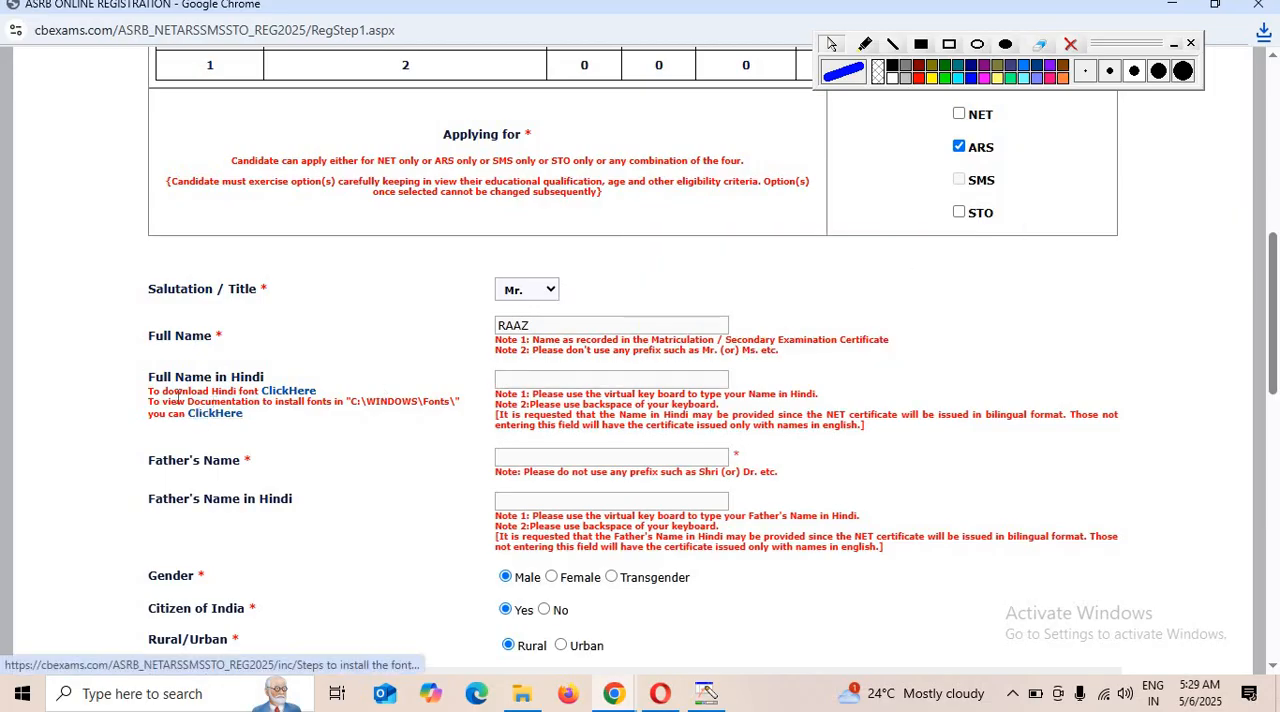
left_click_drag(148, 398, 266, 398)
left_click(266, 398)
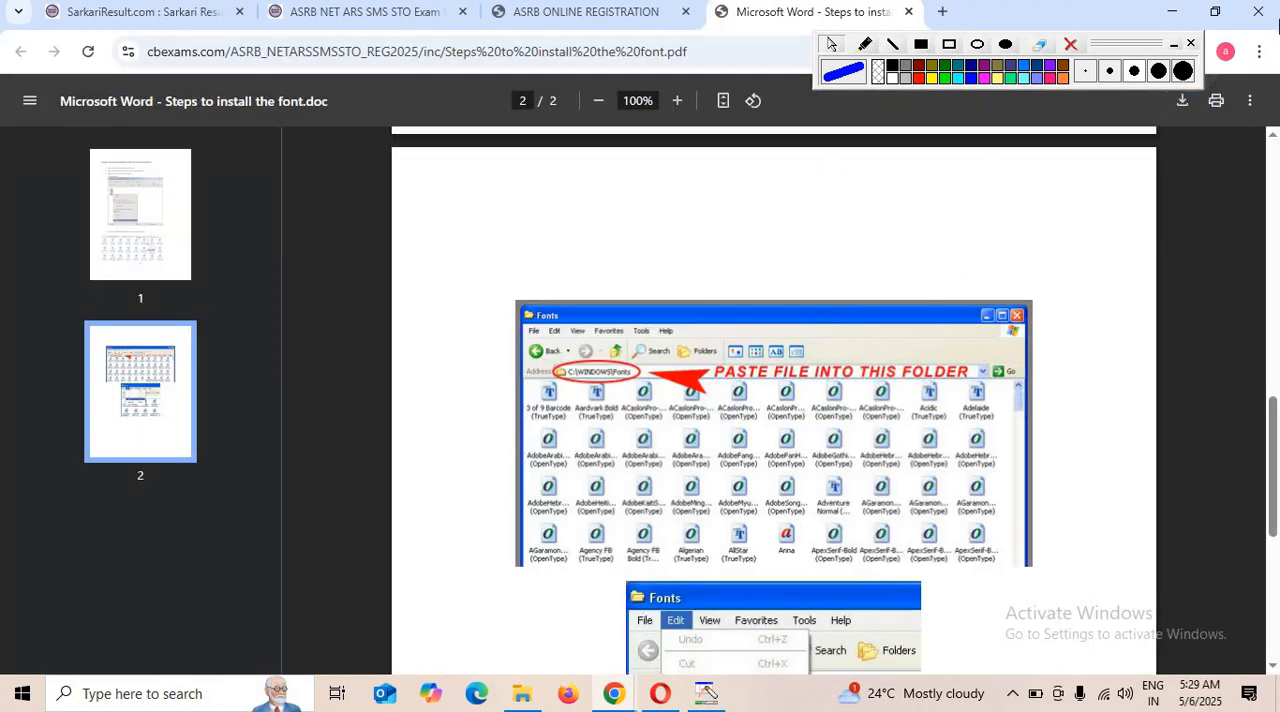
left_click(1196, 62)
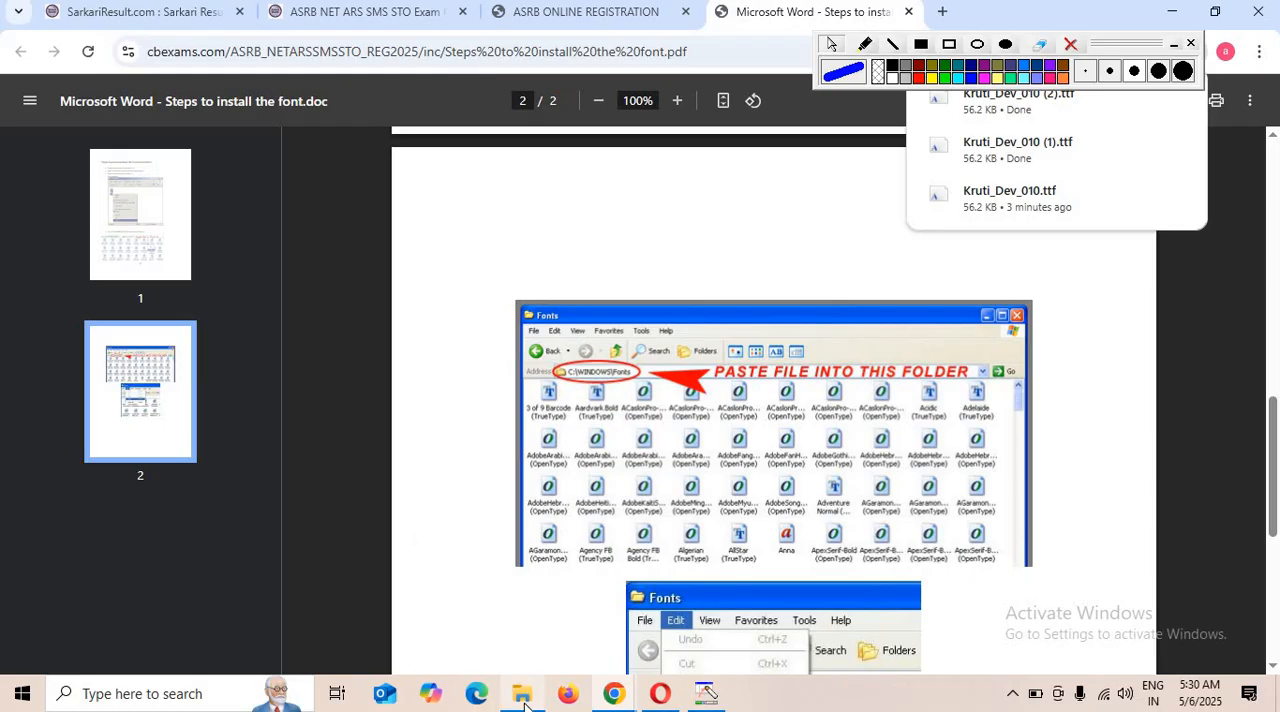
mouse_move(524, 706)
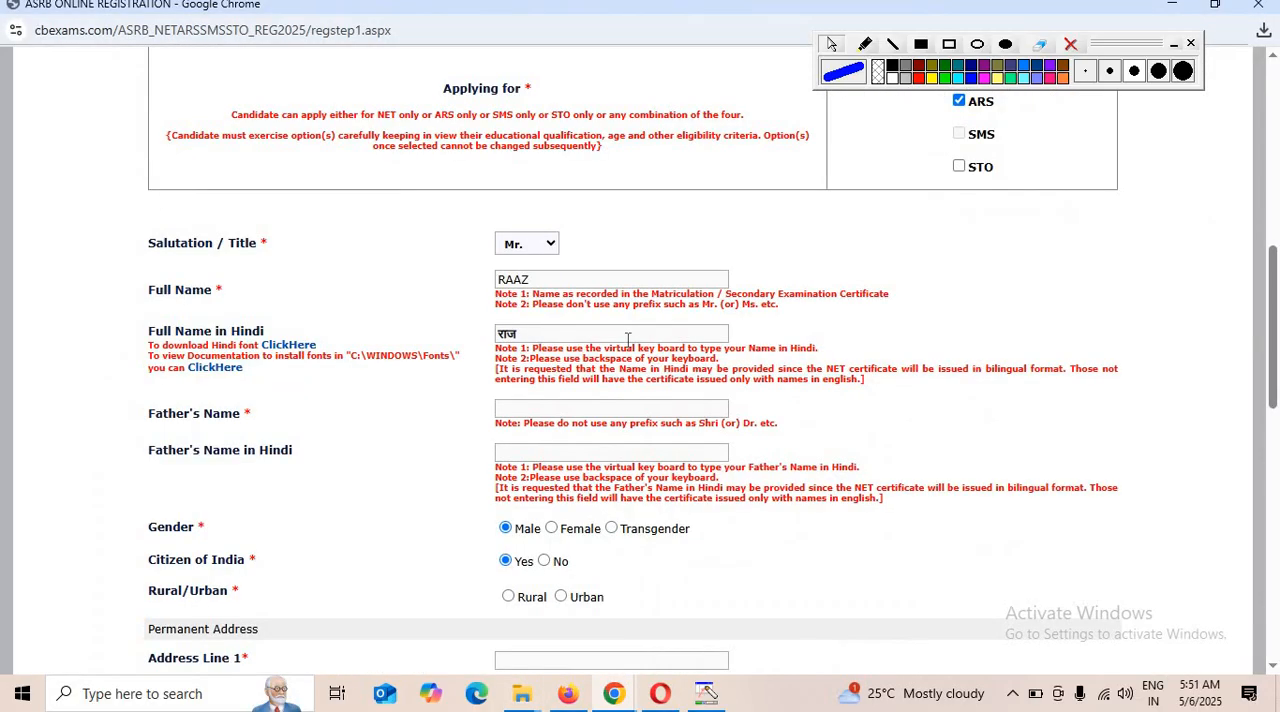
Return to the font installation document and review its instructions for copying the downloaded font into C:\WINDOWS\Fonts.
left_click(568, 413)
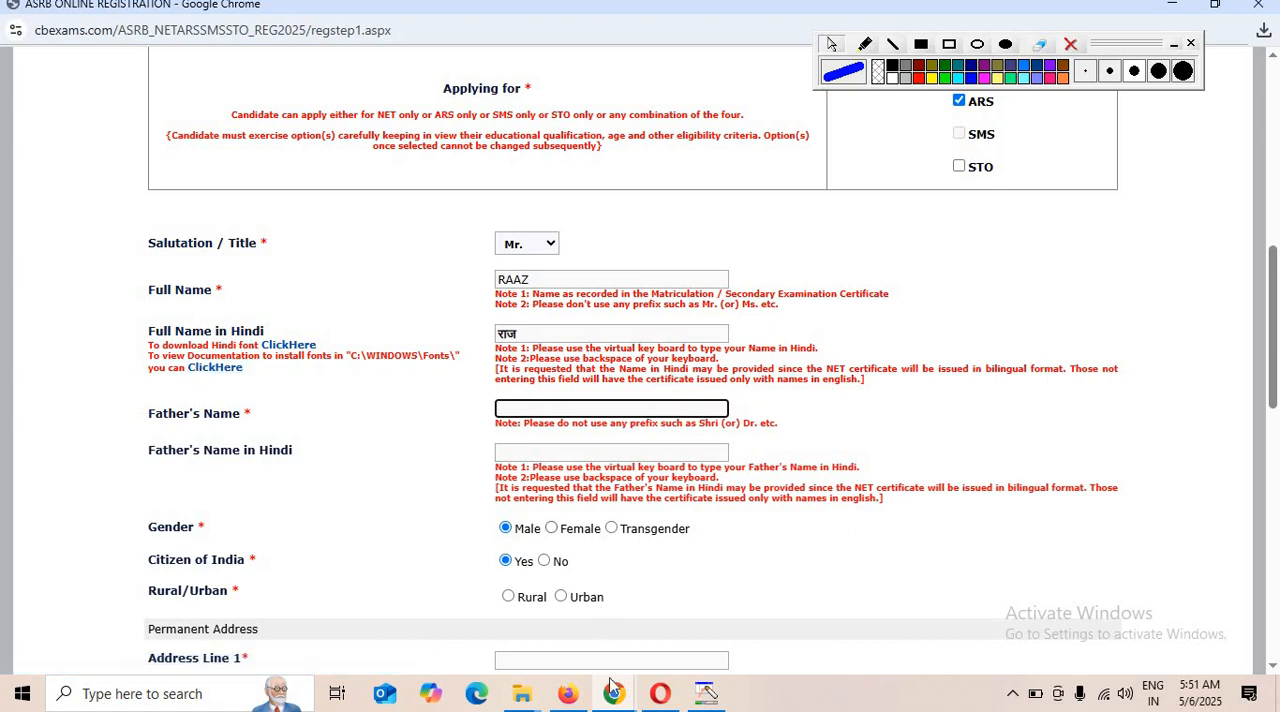
mouse_move(613, 688)
left_click(531, 642)
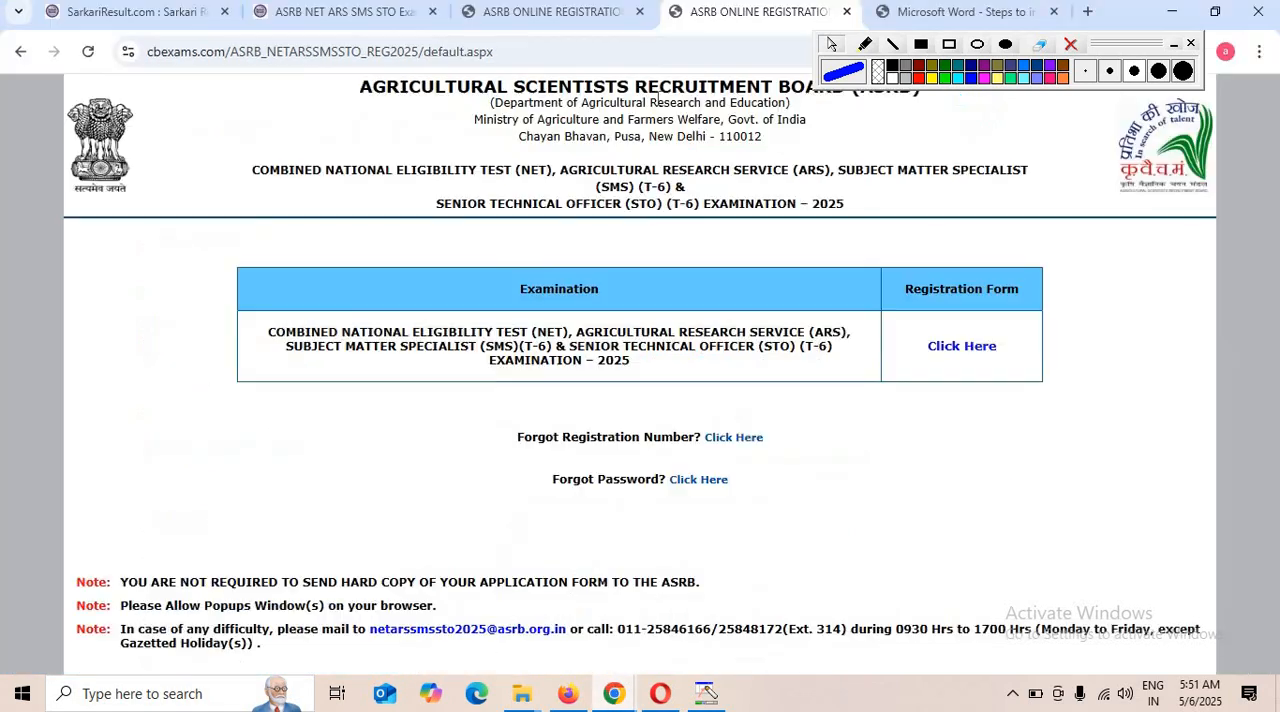
left_click(962, 11)
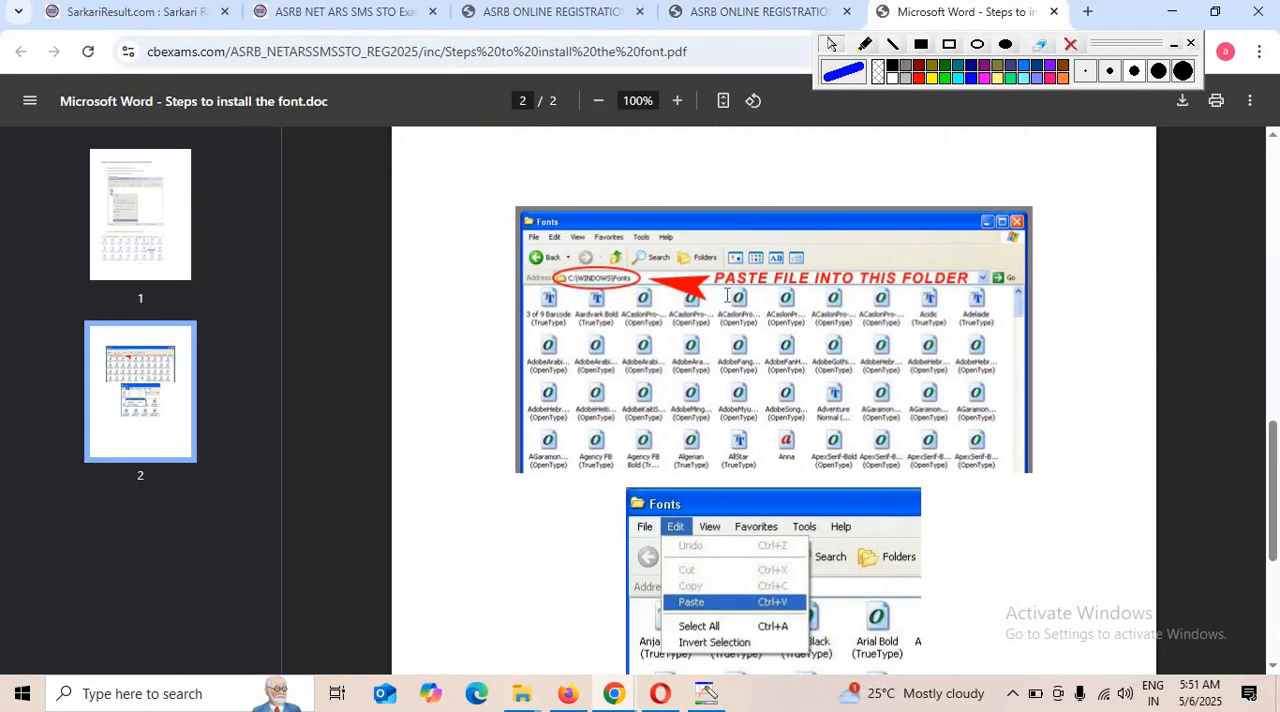
scroll(727, 295, "up", 10)
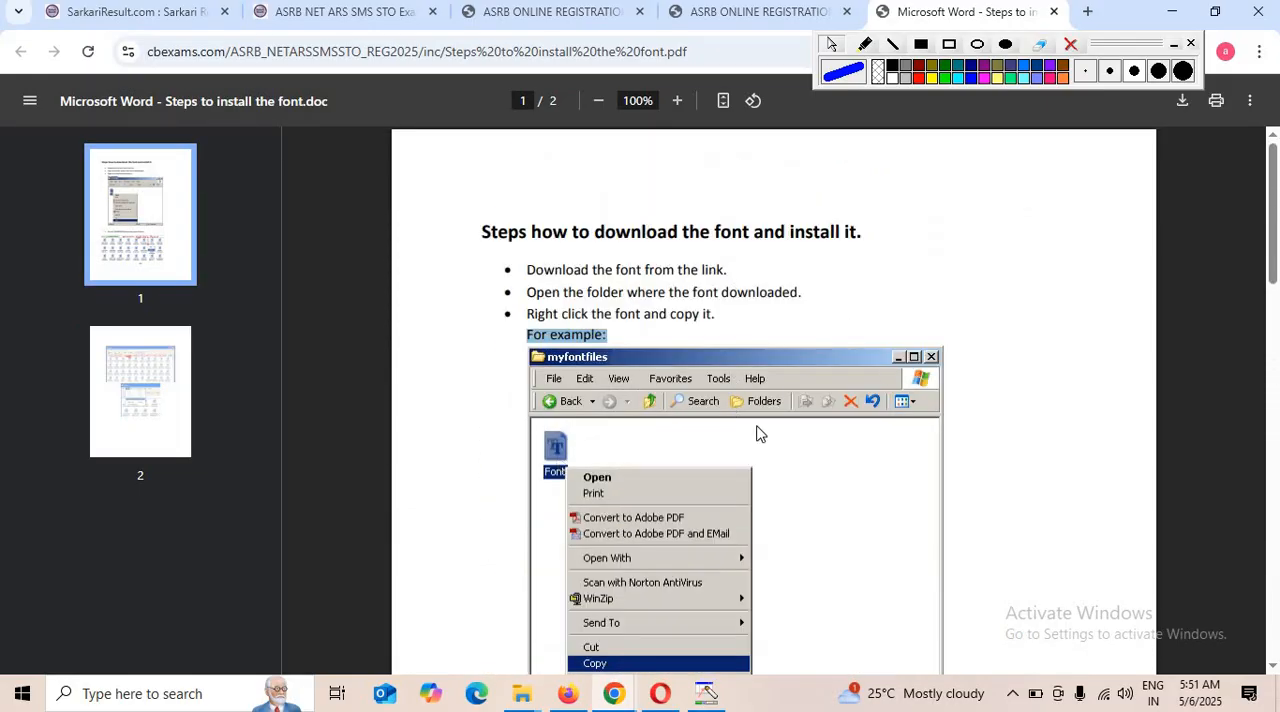
scroll(858, 545, "down", 5)
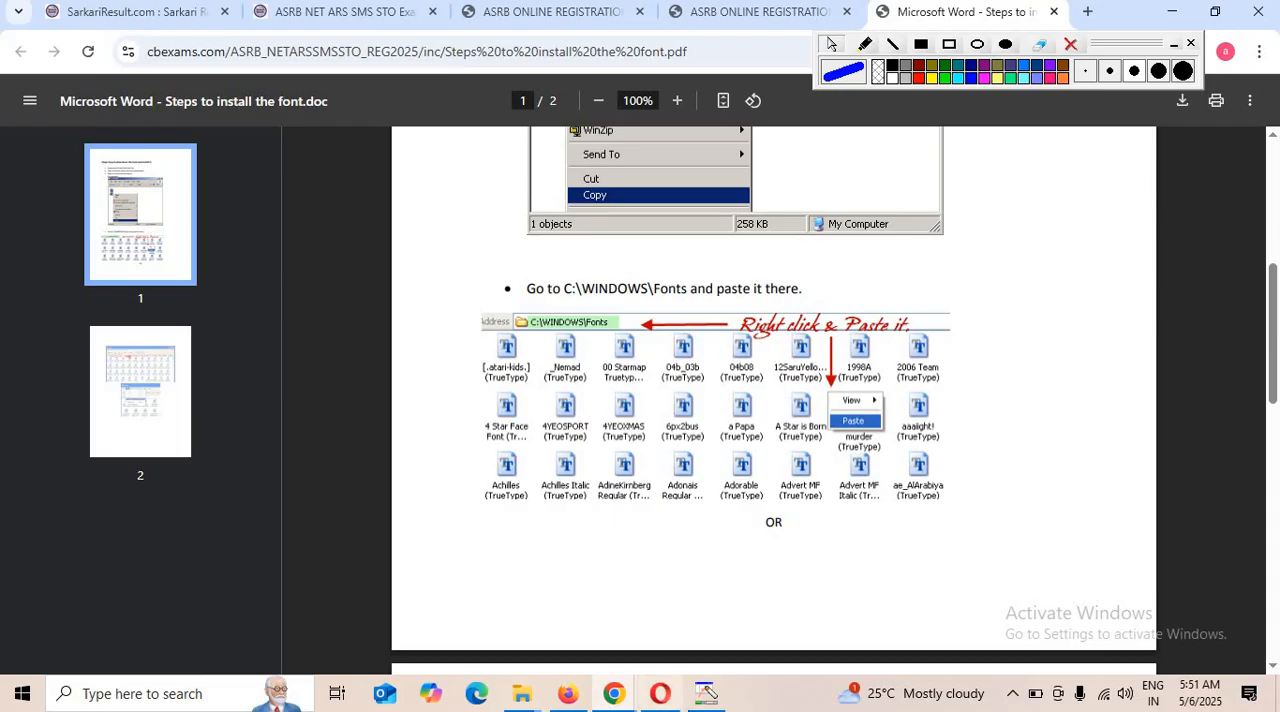
mouse_move(618, 704)
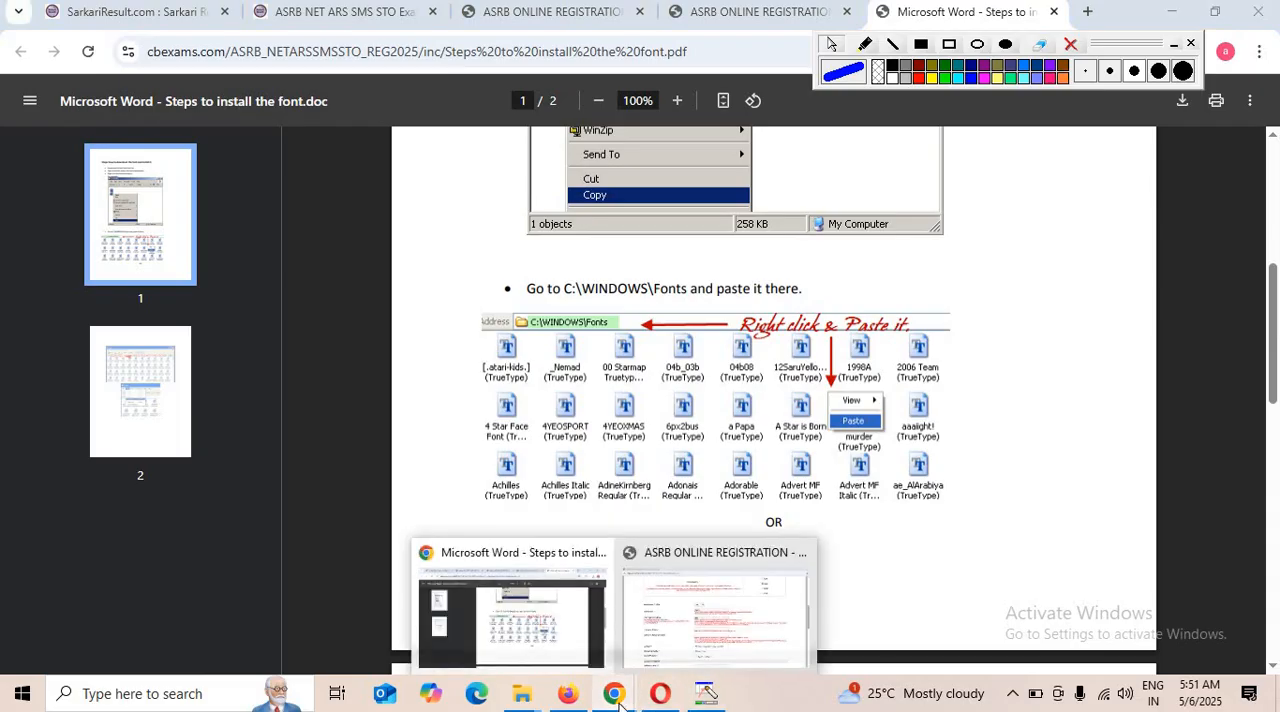
Return to the registration form, enter the father's name in English, and enter it in Hindi using the virtual keyboard.
left_click(729, 645)
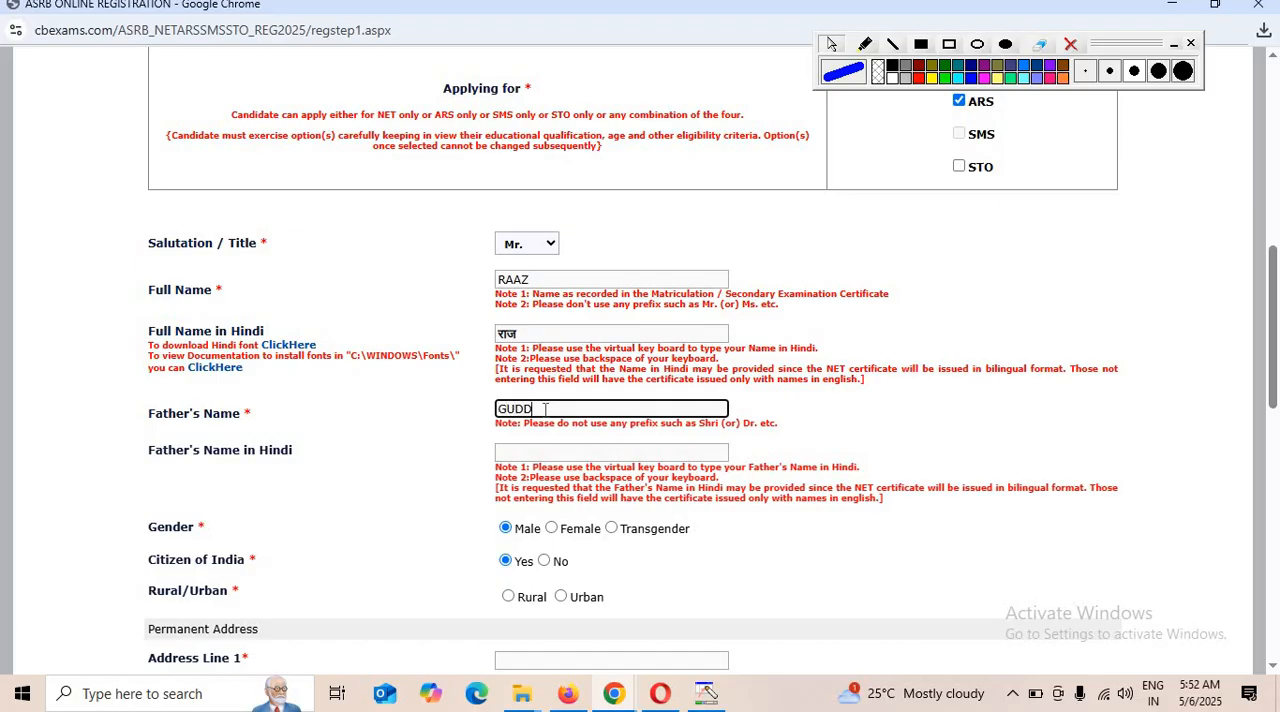
left_click(537, 456)
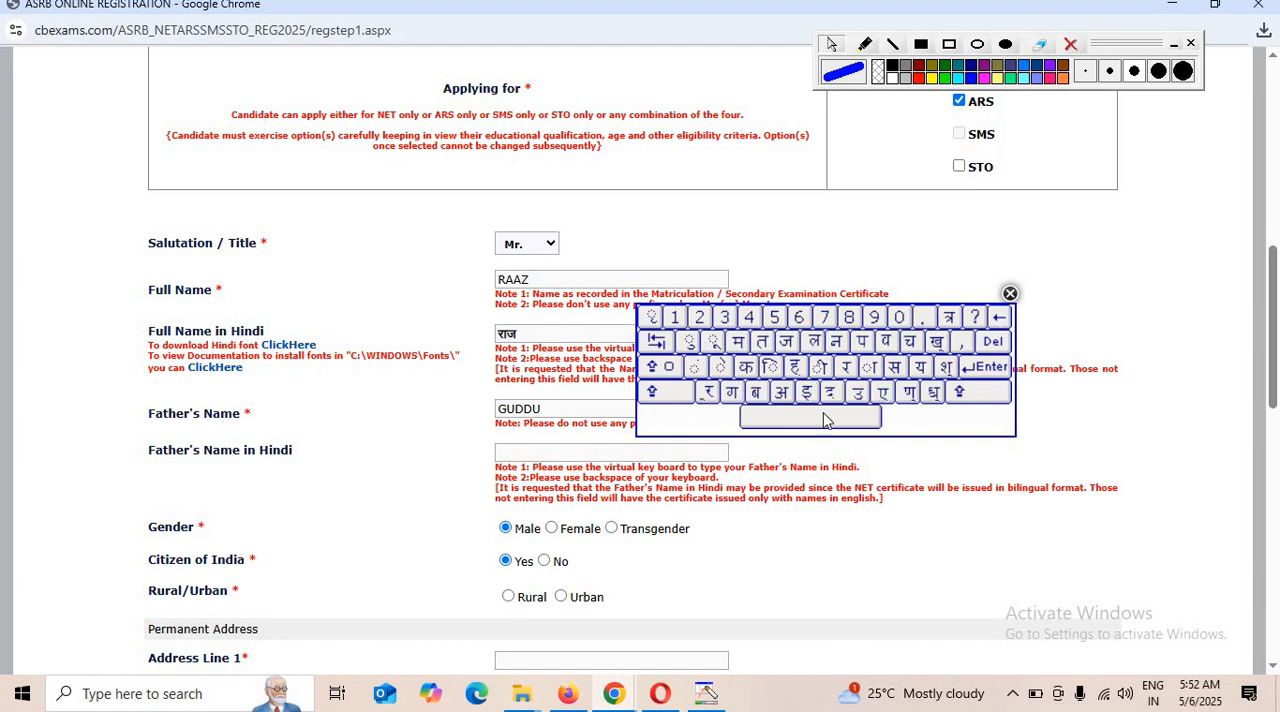
left_click(850, 370)
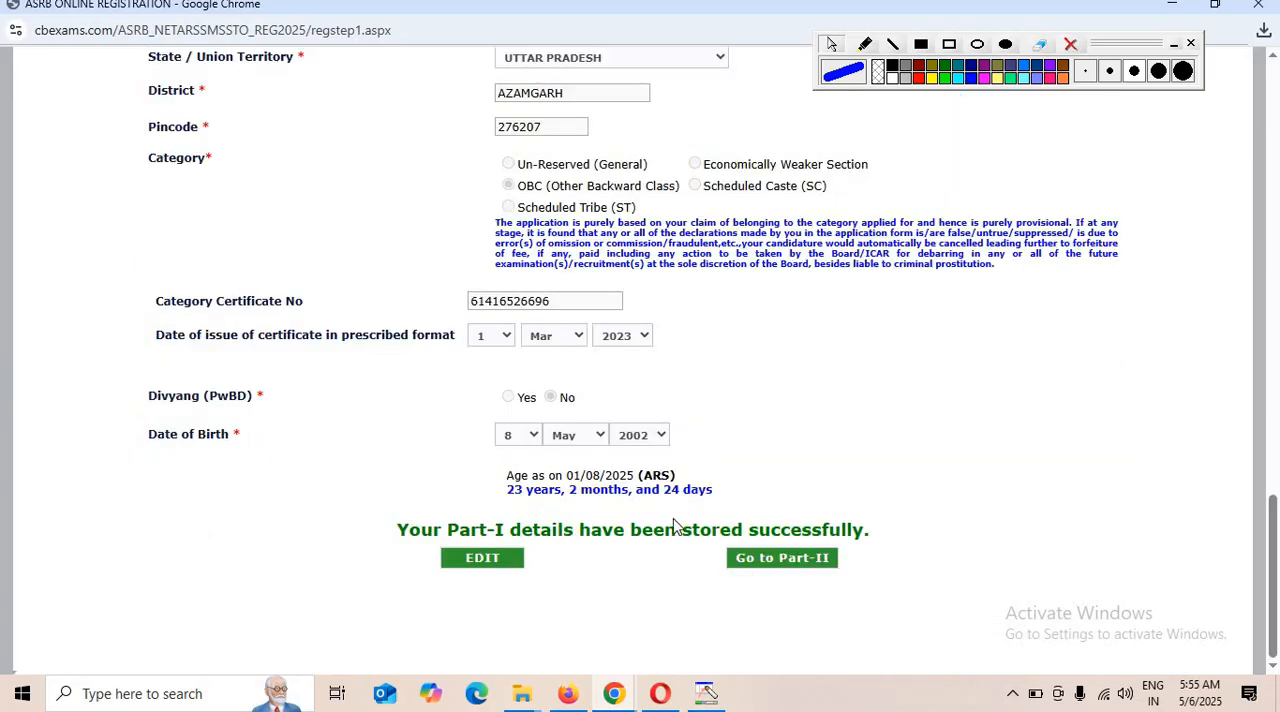
Proceed to the Part-II preferences and set Post Preference 1 to ARS.
left_click(781, 566)
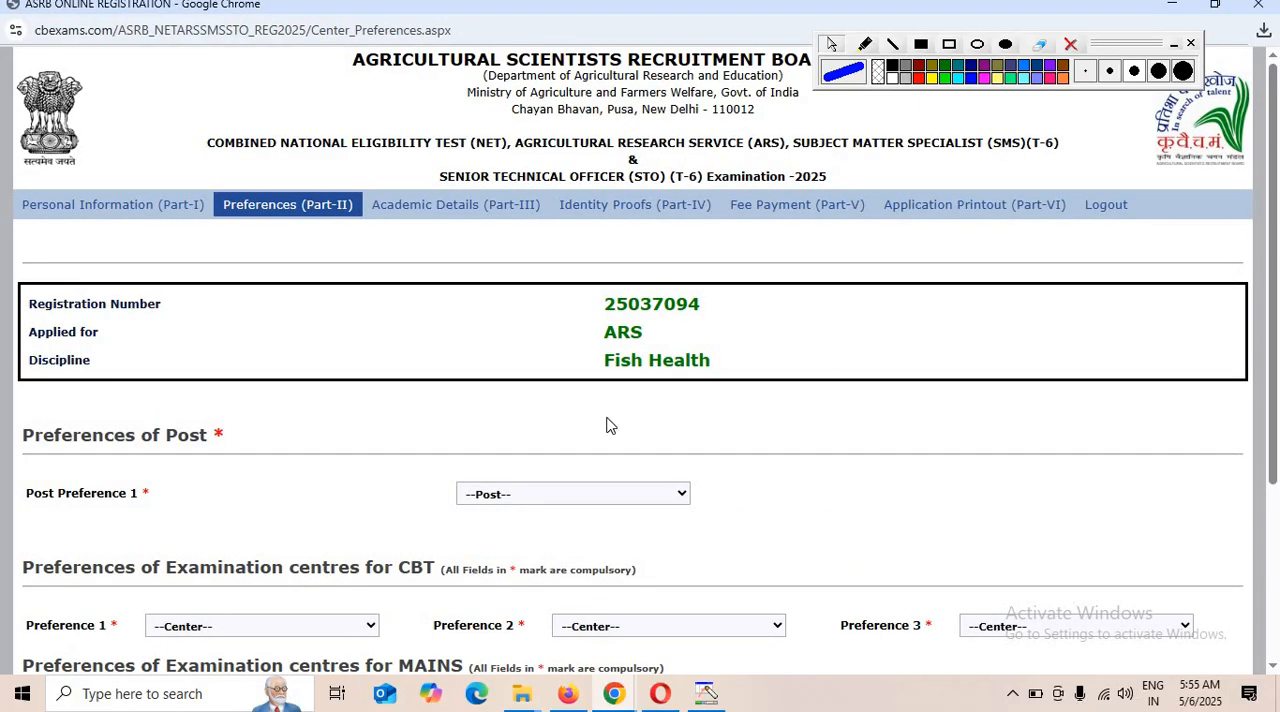
left_click(549, 495)
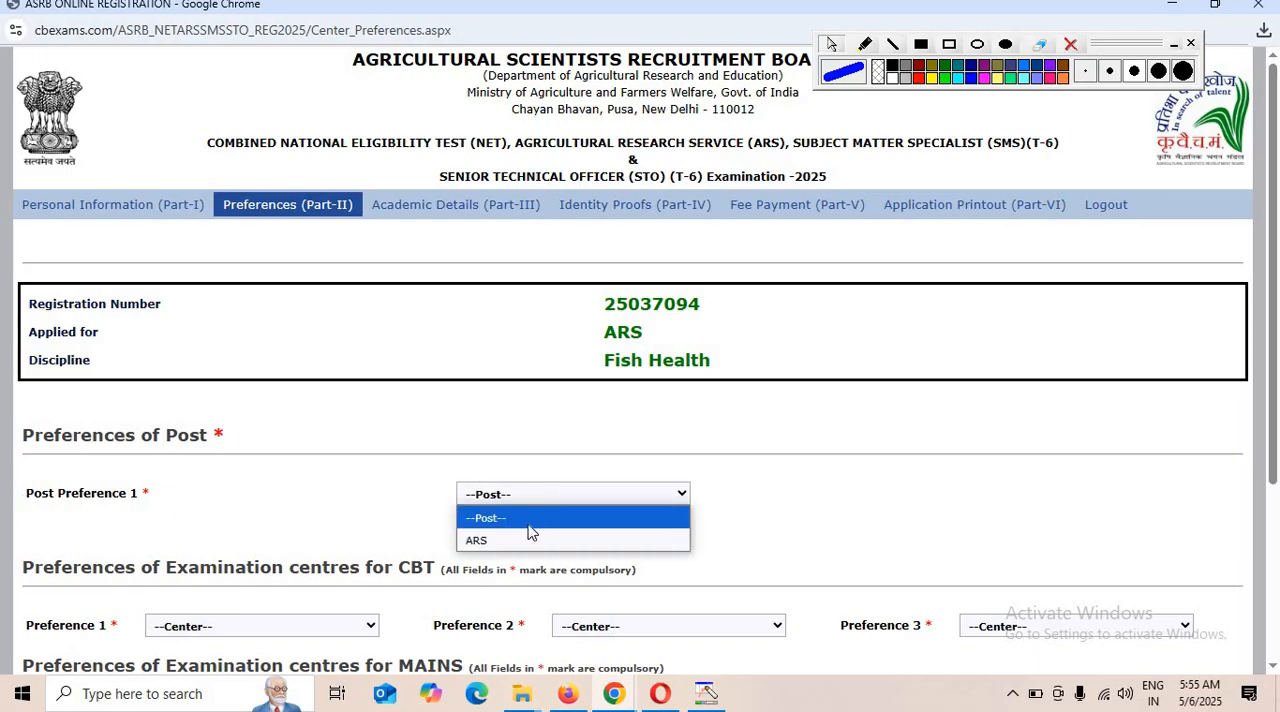
left_click(480, 546)
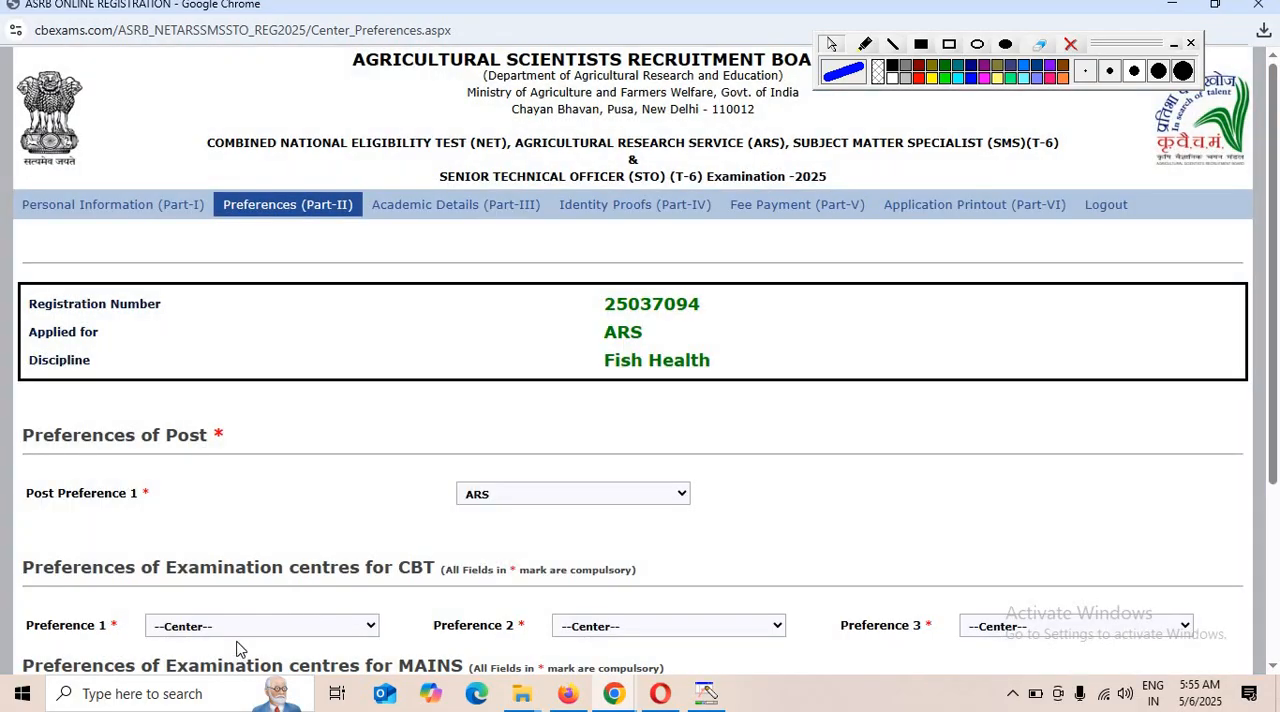
Set the CBT examination centre preferences to 41-Varanasi, 12-Delhi/Delhi NCR and 10-Coimbatore, in that order.
left_click(240, 628)
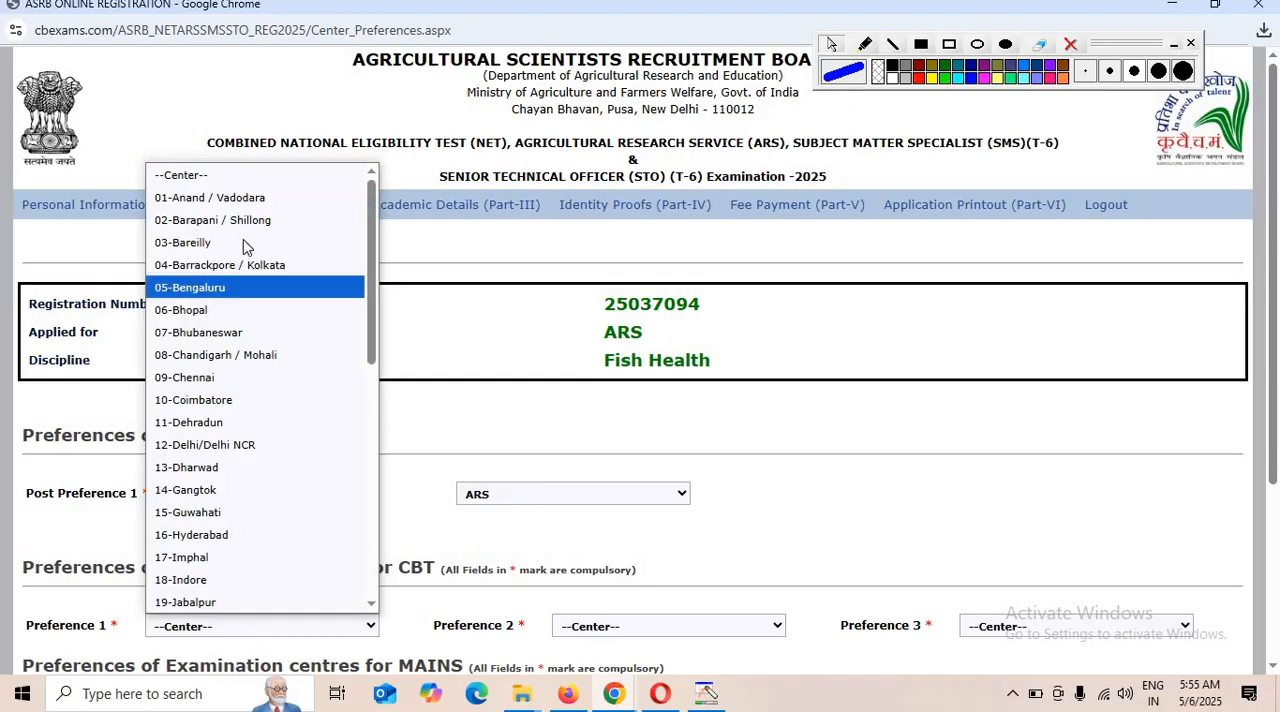
scroll(205, 500, "down", 8)
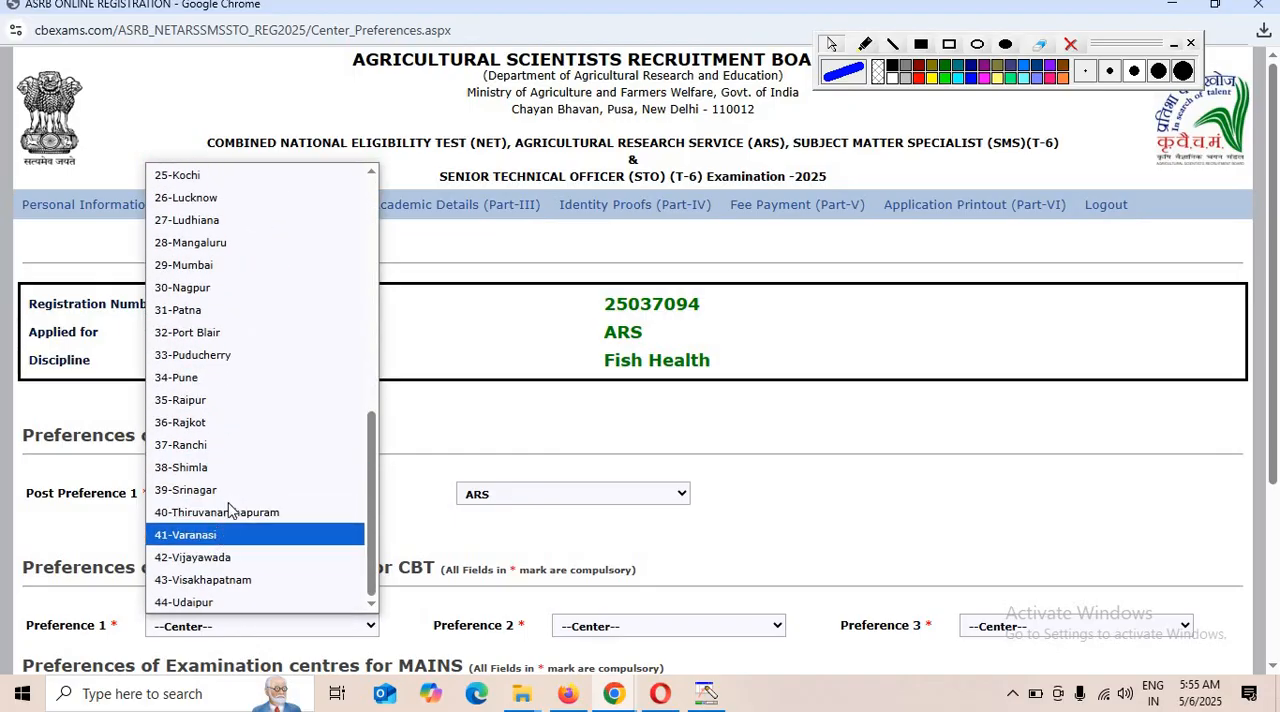
left_click(215, 536)
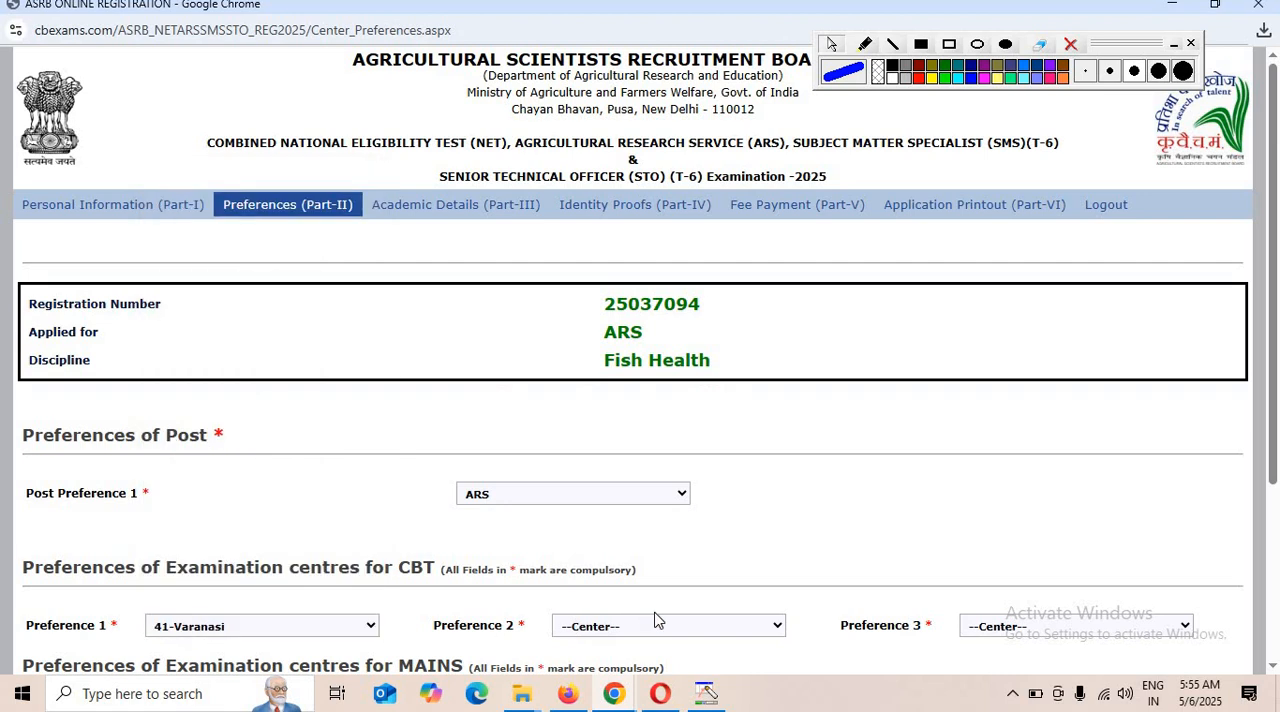
left_click(670, 626)
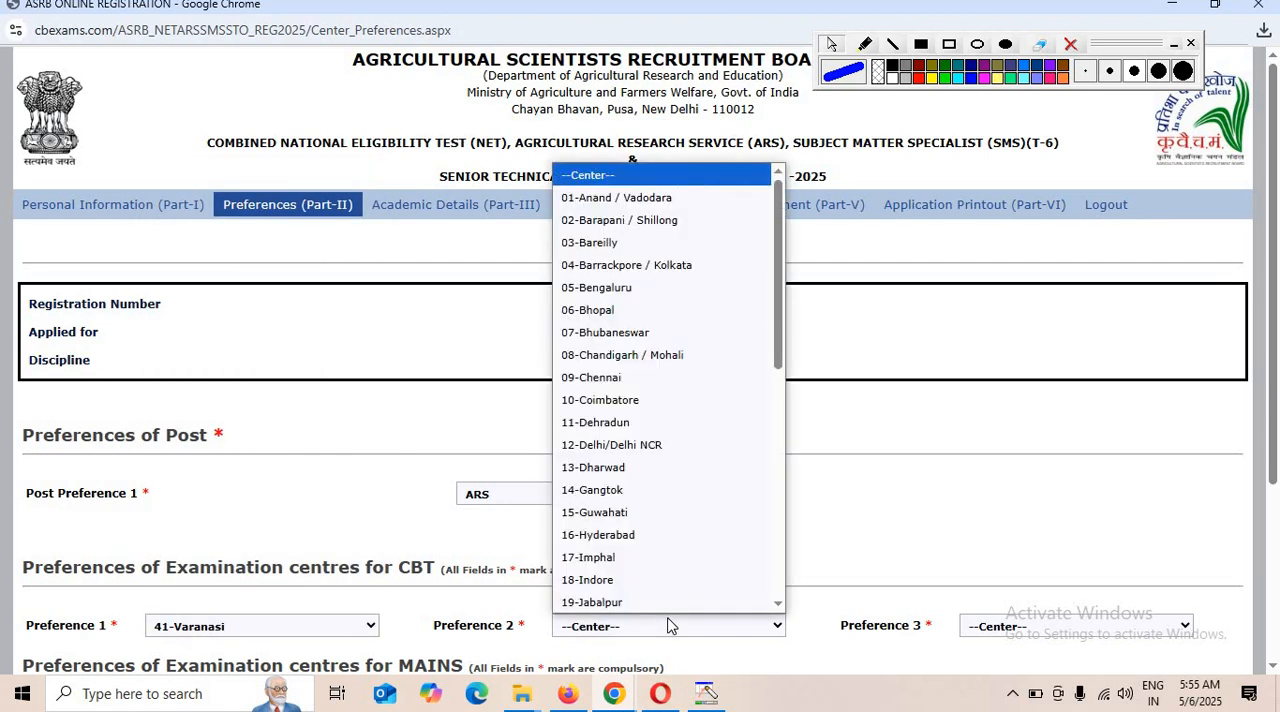
left_click(657, 445)
left_click(1010, 626)
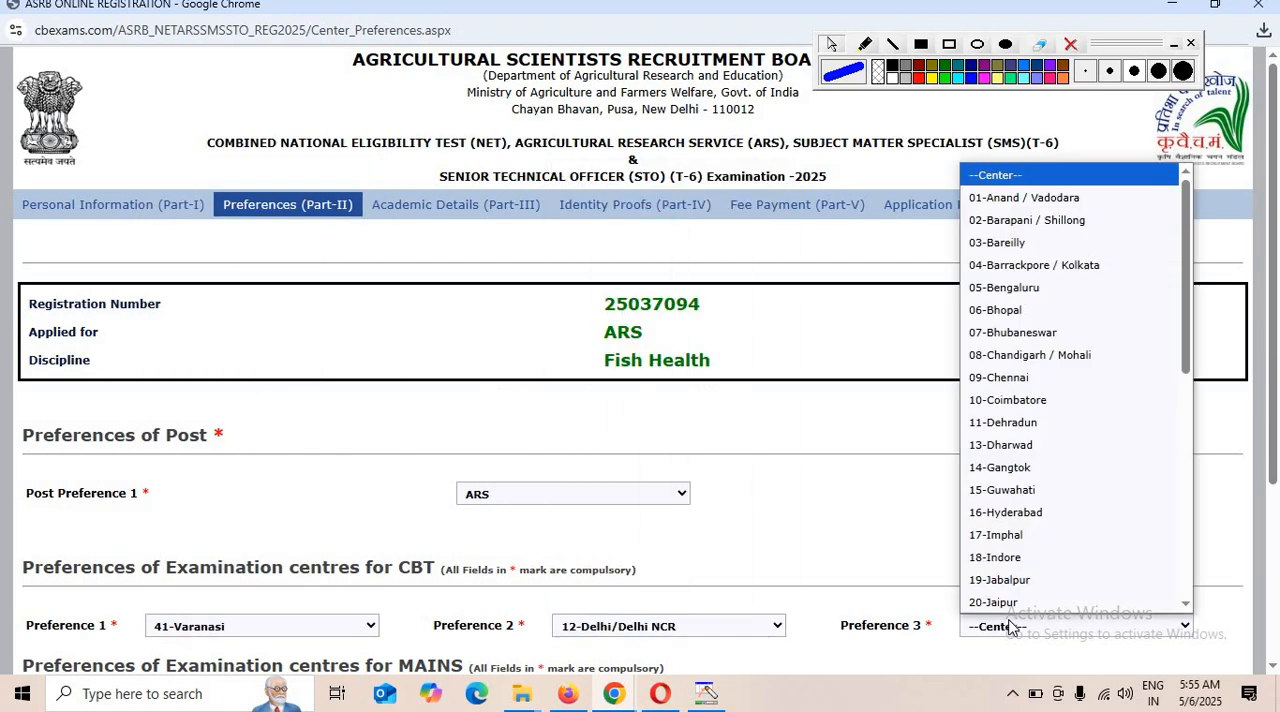
left_click(1010, 400)
Set the MAINS examination centre preferences to 16-Jaipur, 11-Dehradun and 17-Jammu, in that order.
scroll(1031, 440, "down", 2)
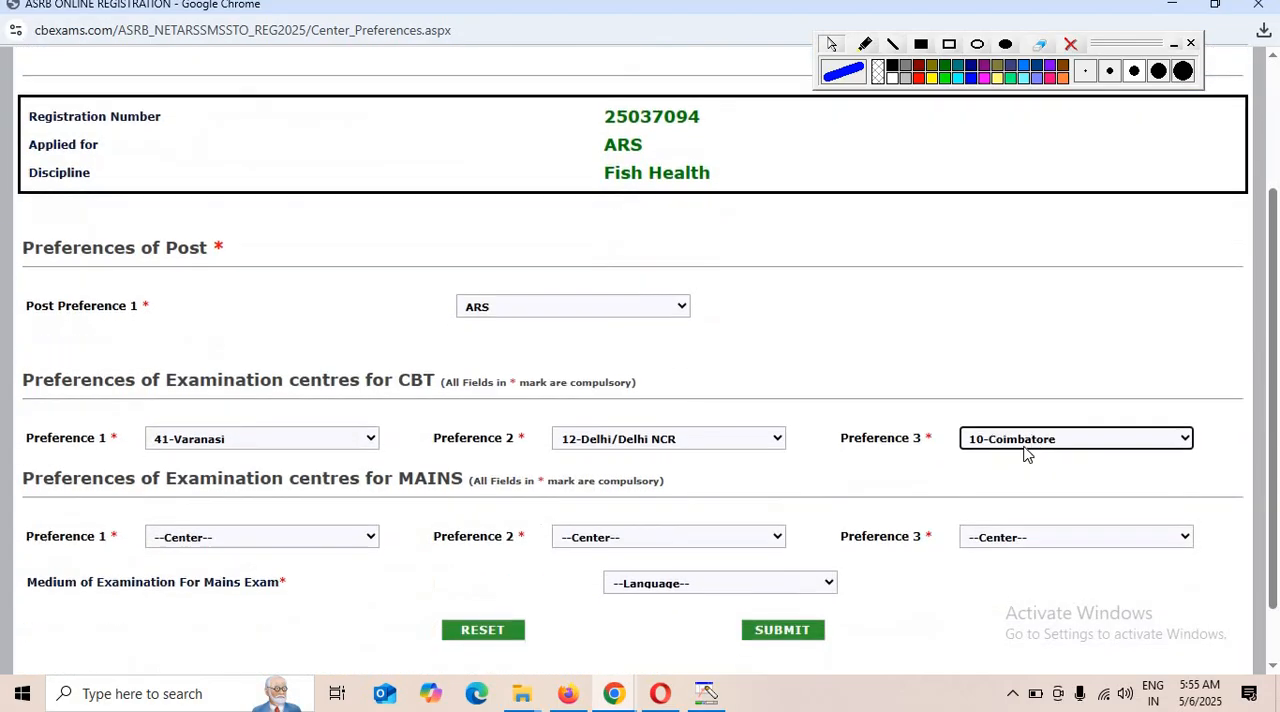
left_click(189, 545)
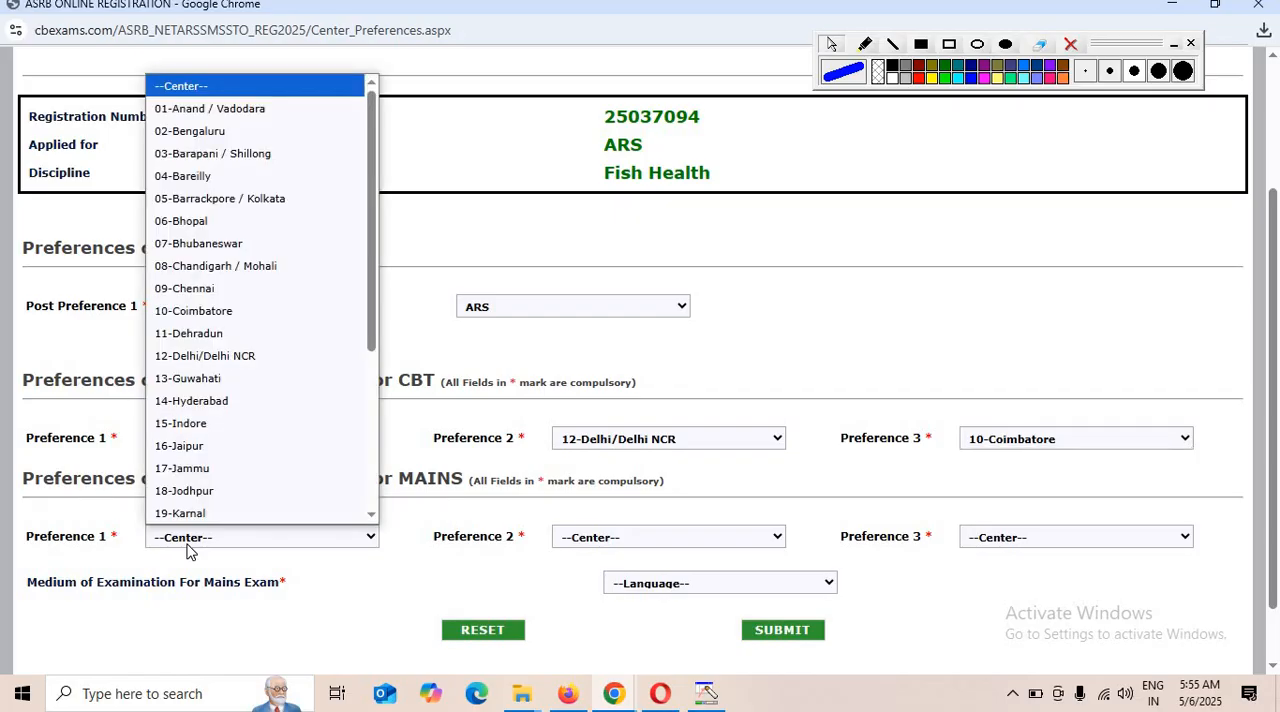
left_click(200, 443)
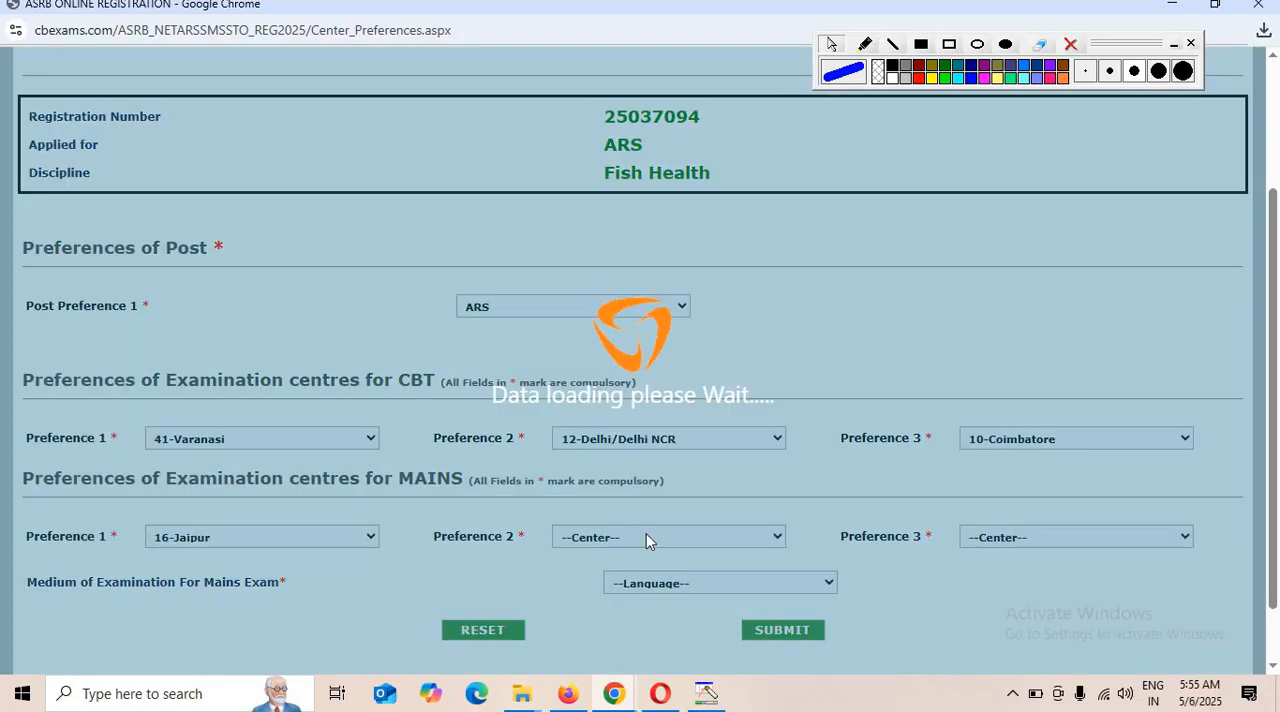
left_click(646, 538)
left_click(625, 331)
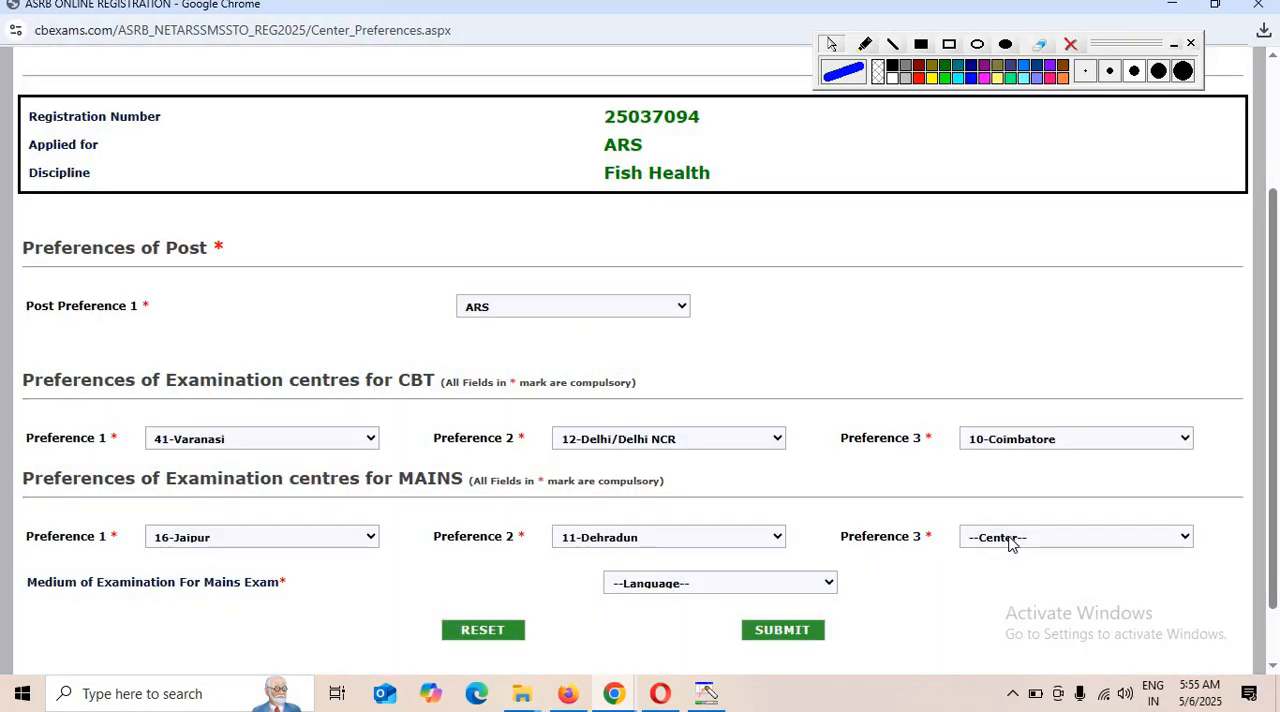
left_click(1002, 538)
left_click(998, 423)
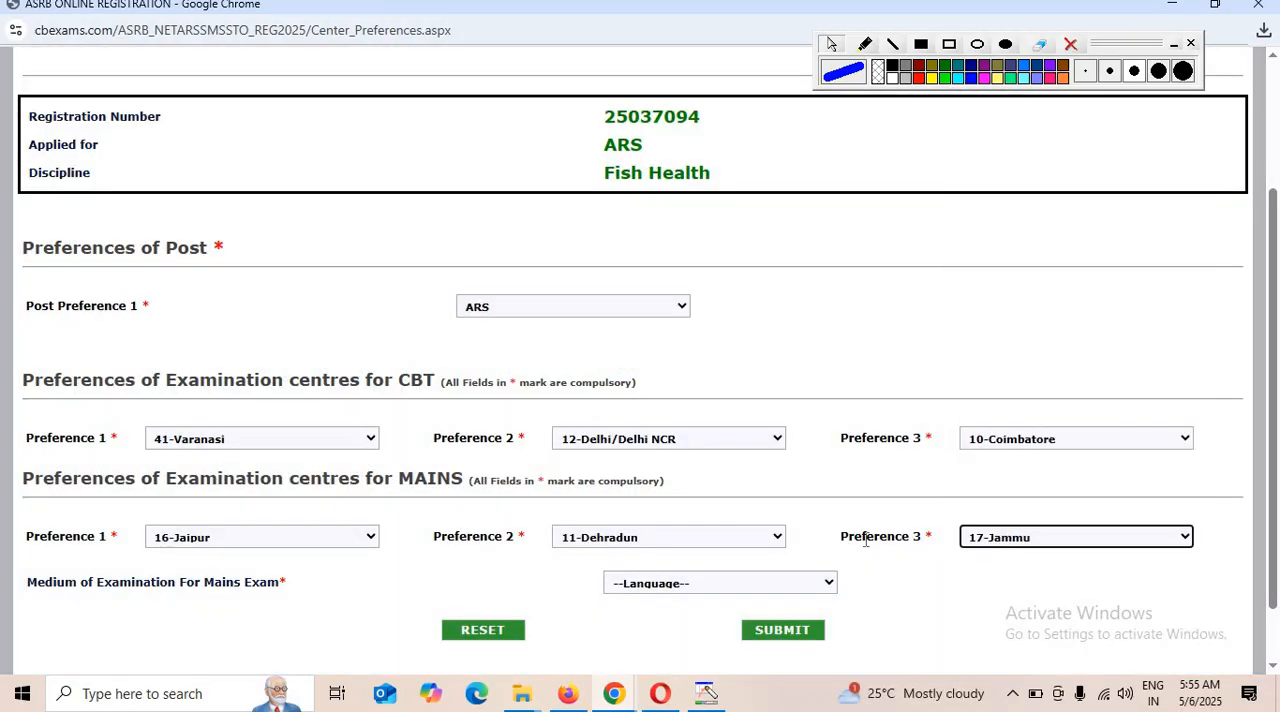
Set the medium of examination for the Mains exam to Hindi and submit the Part-II preferences.
left_click_drag(37, 586, 330, 600)
left_click(750, 598)
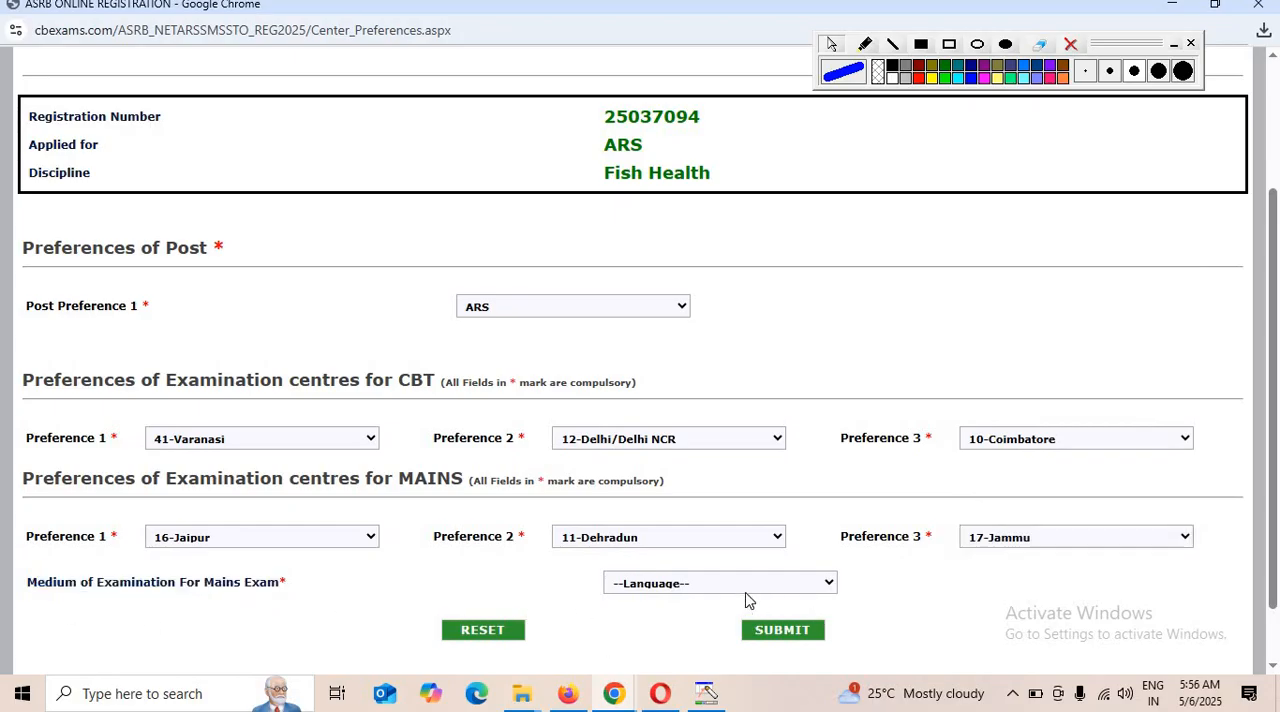
left_click(745, 589)
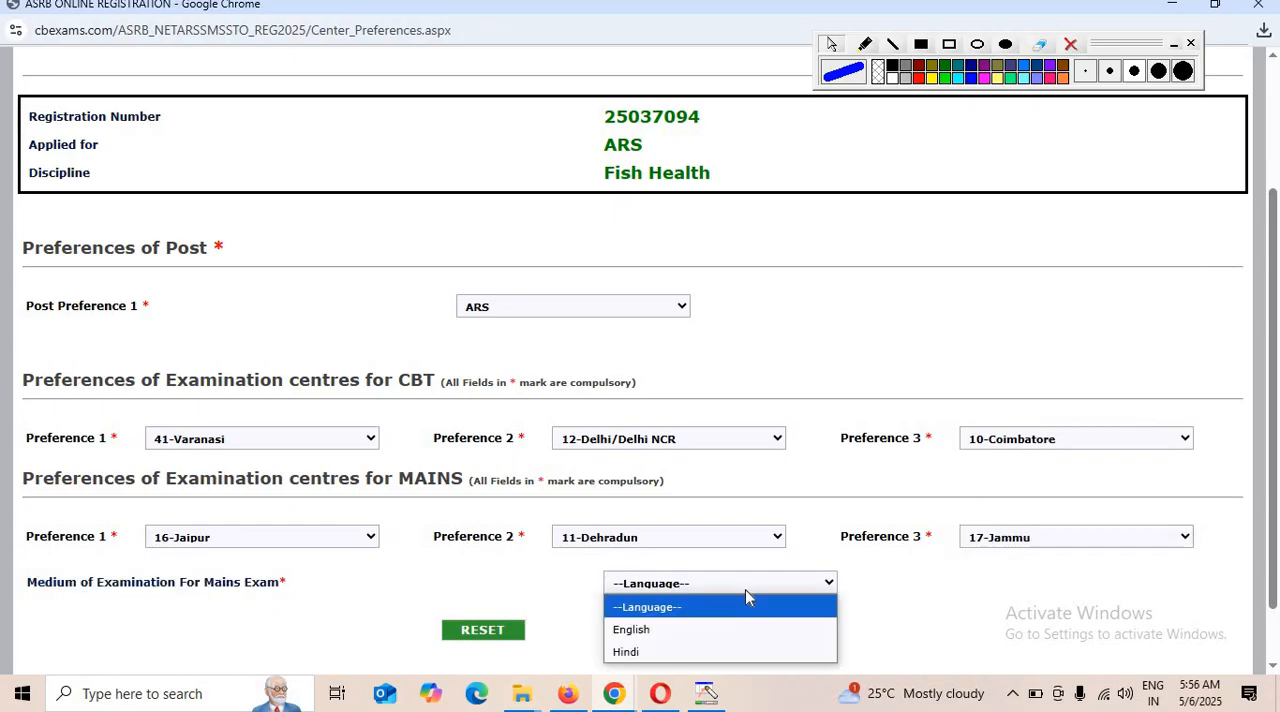
left_click(632, 652)
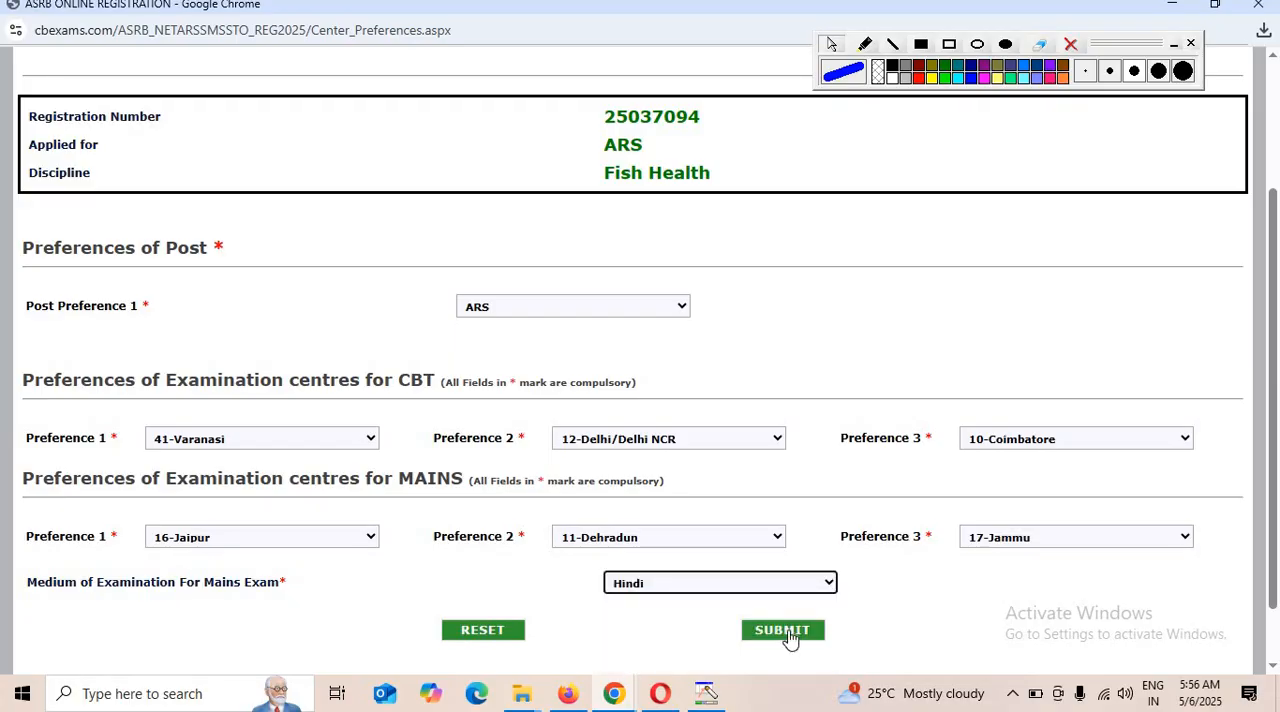
left_click(788, 633)
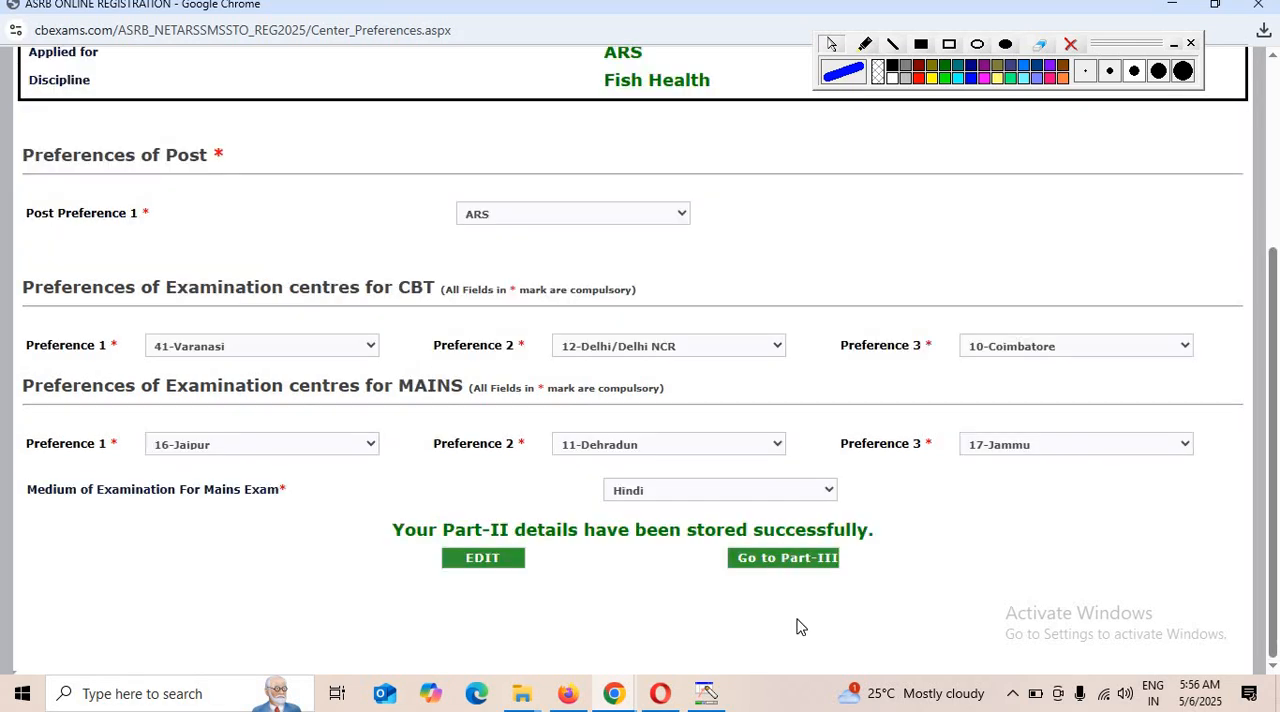
Proceed to Part-III and fill the 10th-level row with division Ist, board "up board" and OGPA/CGPA/PER 70.
left_click(789, 558)
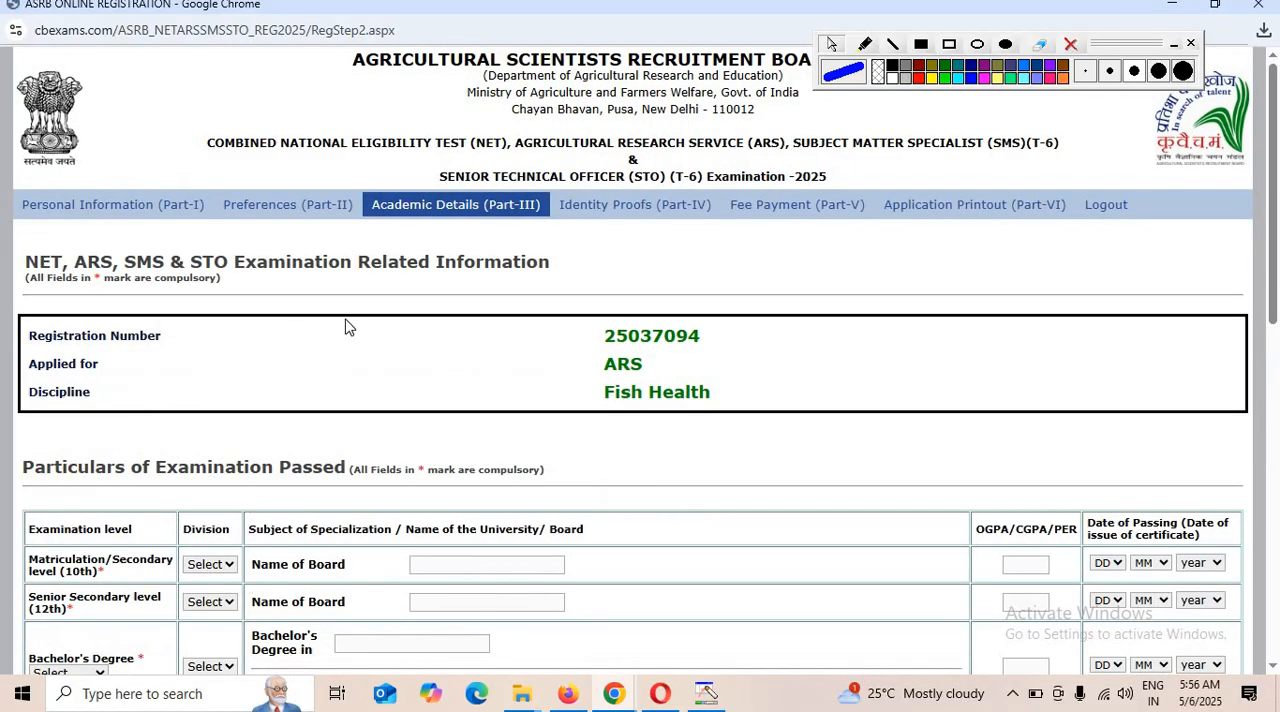
scroll(204, 556, "down", 2)
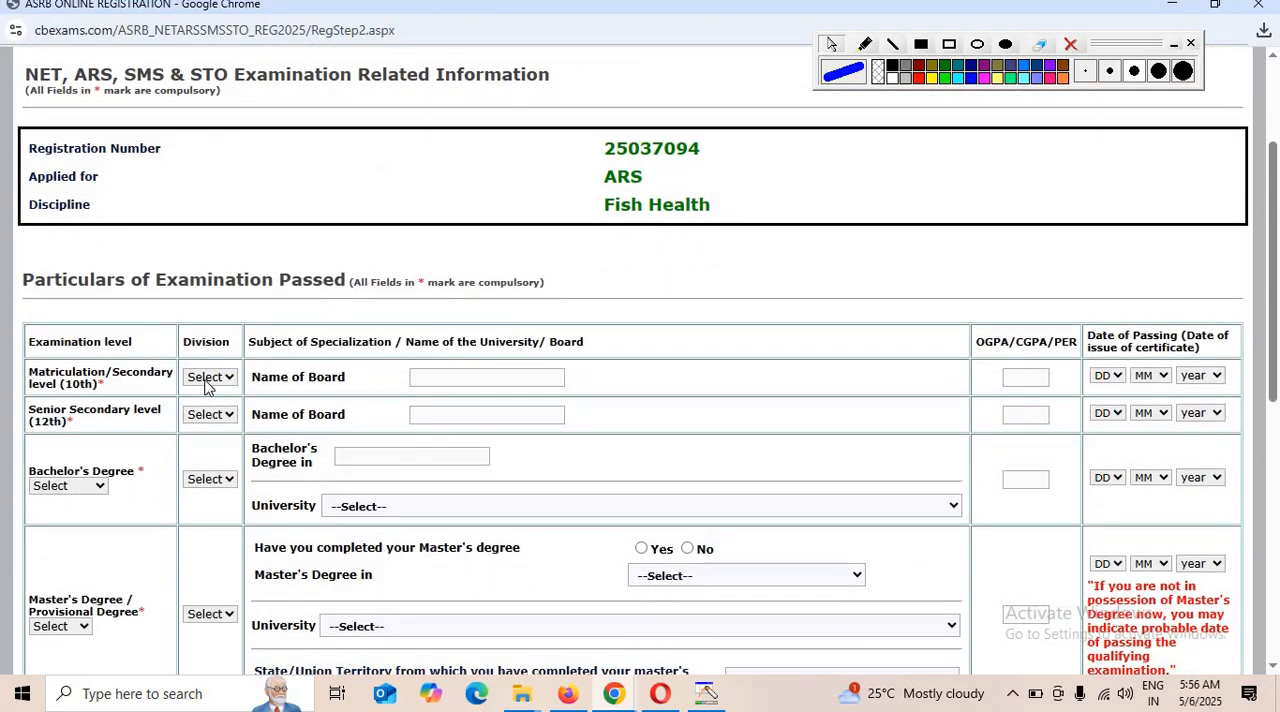
left_click(207, 381)
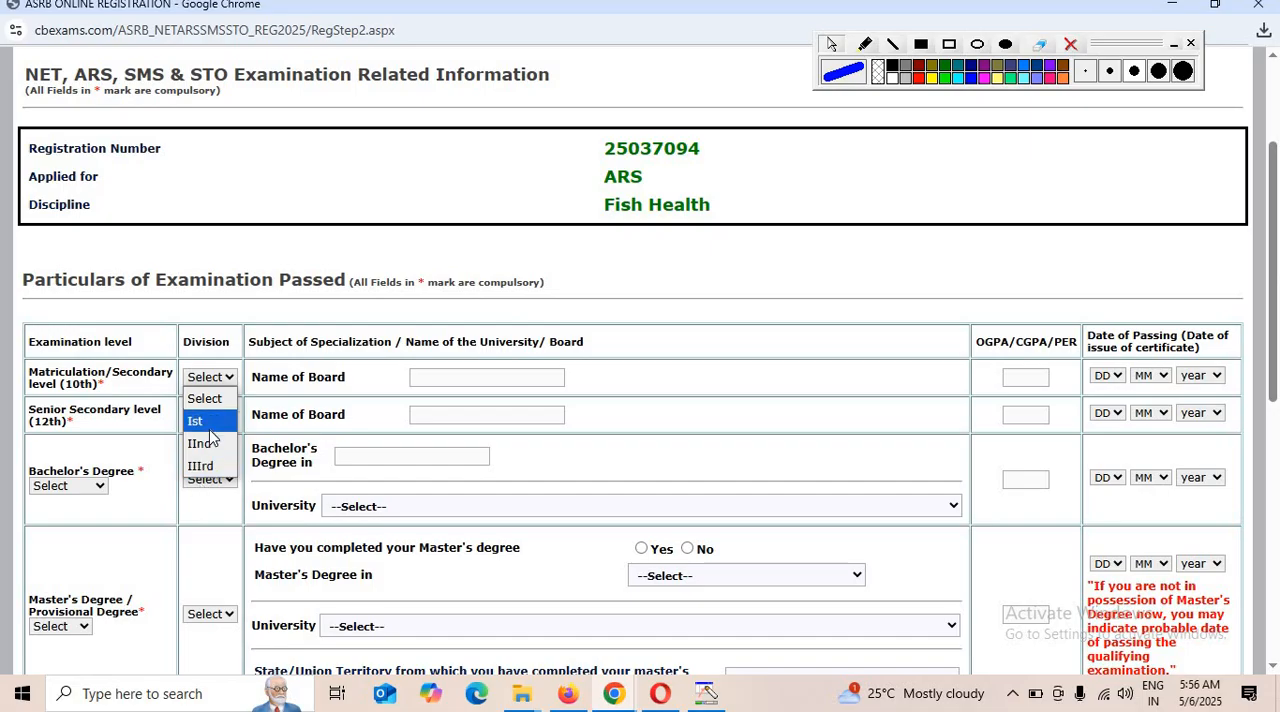
left_click(209, 429)
left_click(443, 374)
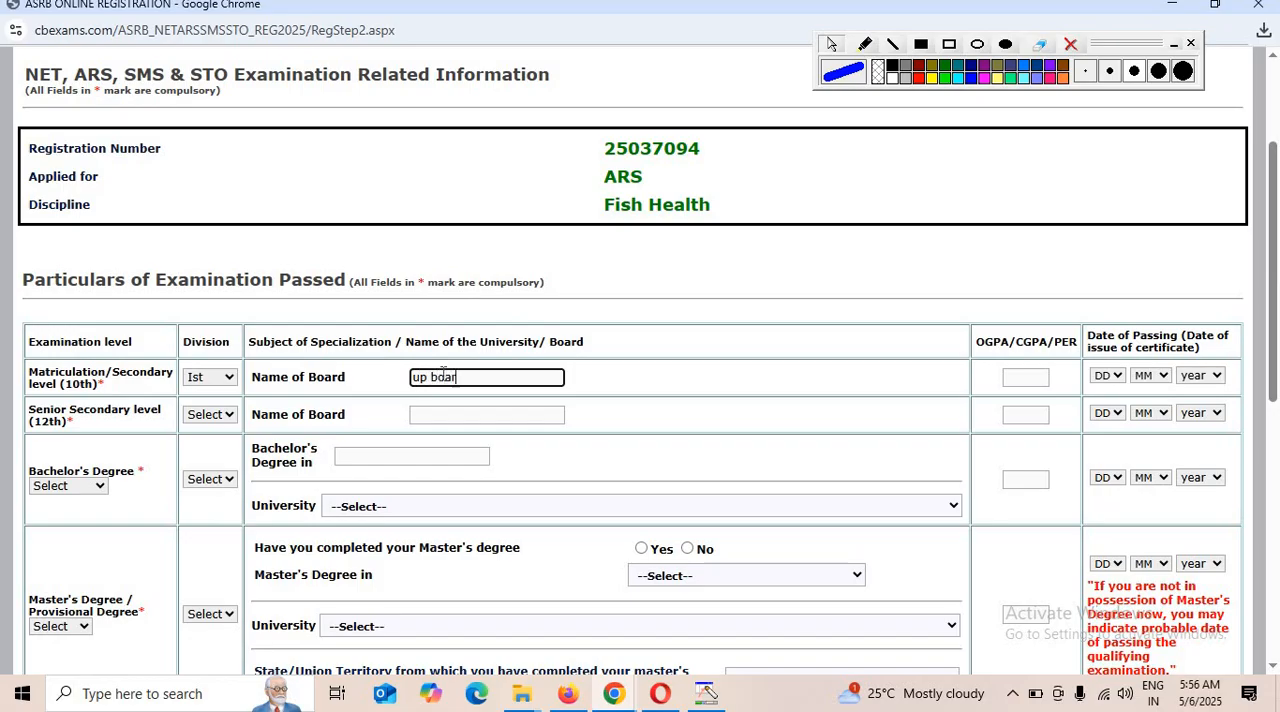
left_click(1035, 375)
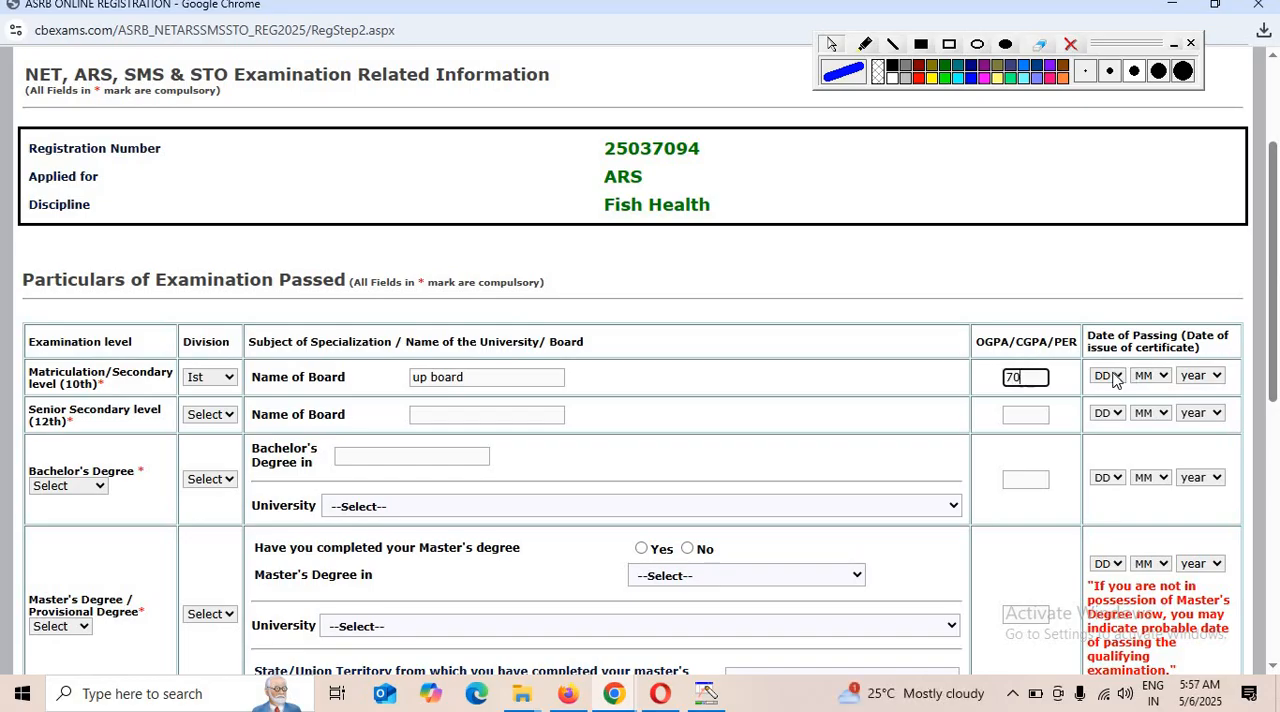
Set the 10th-level date of passing to 10 Jun 2011.
left_click(1113, 380)
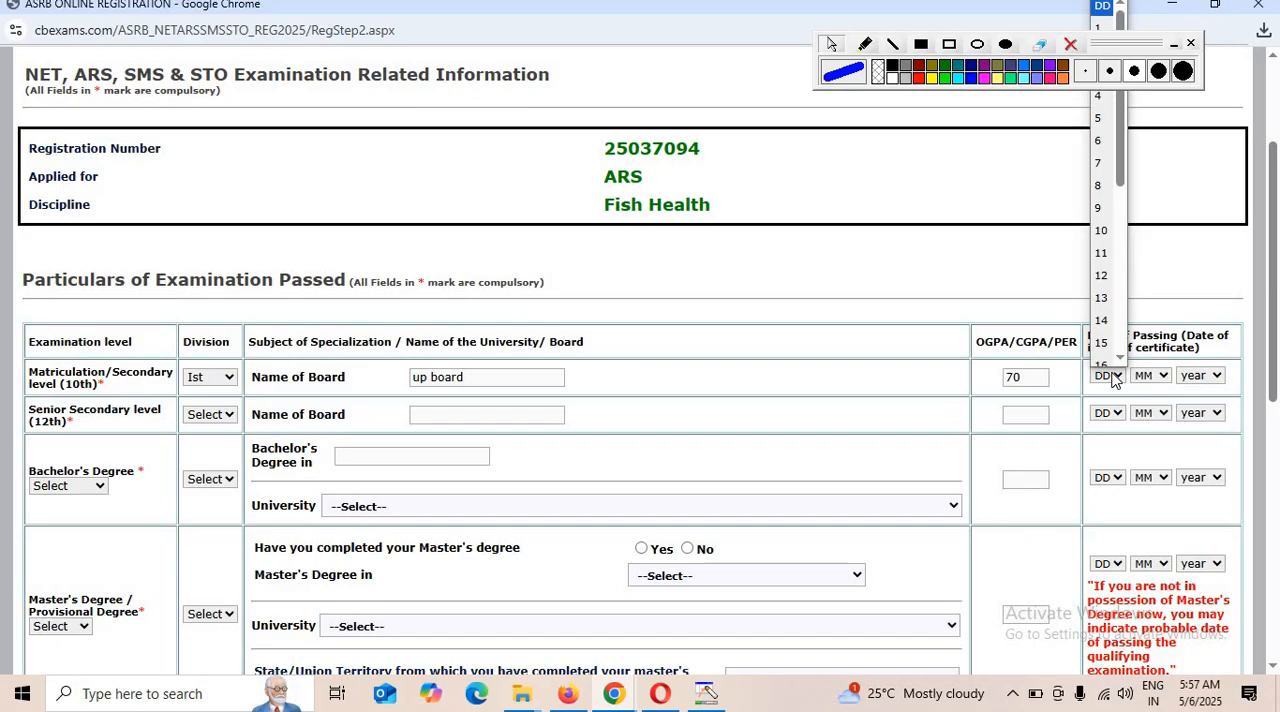
left_click(1113, 235)
left_click(1152, 377)
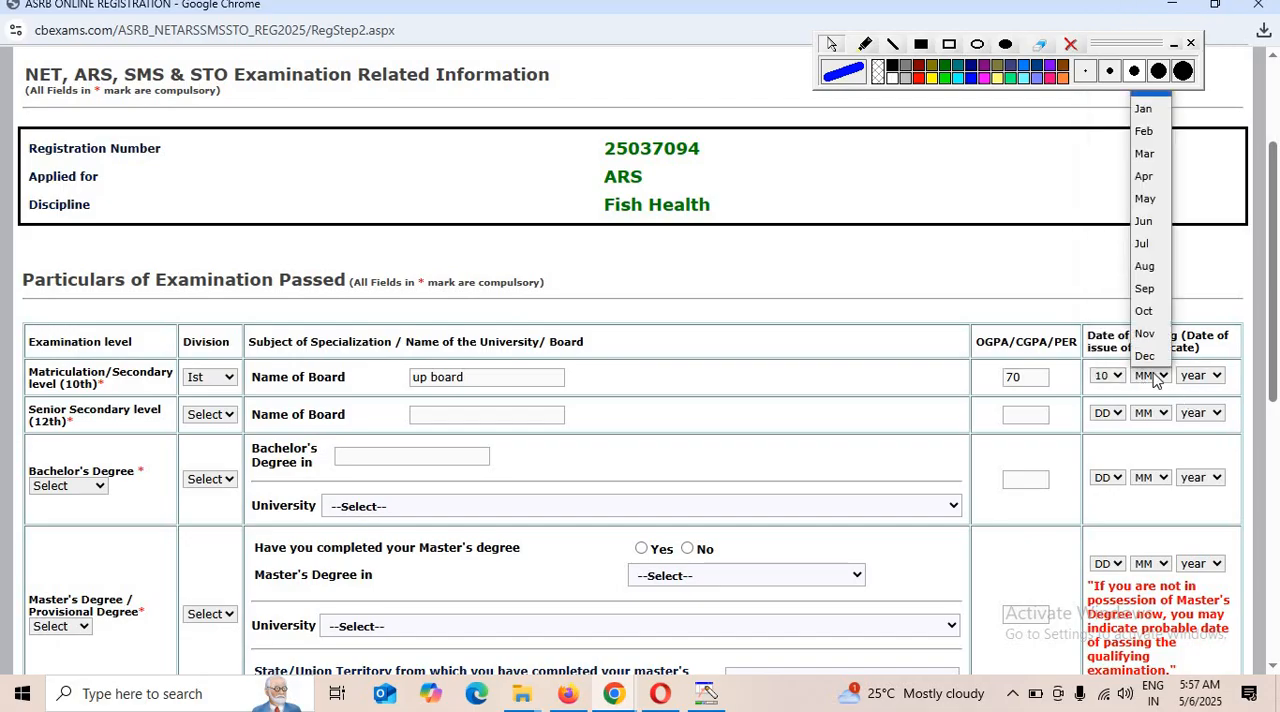
left_click(1160, 222)
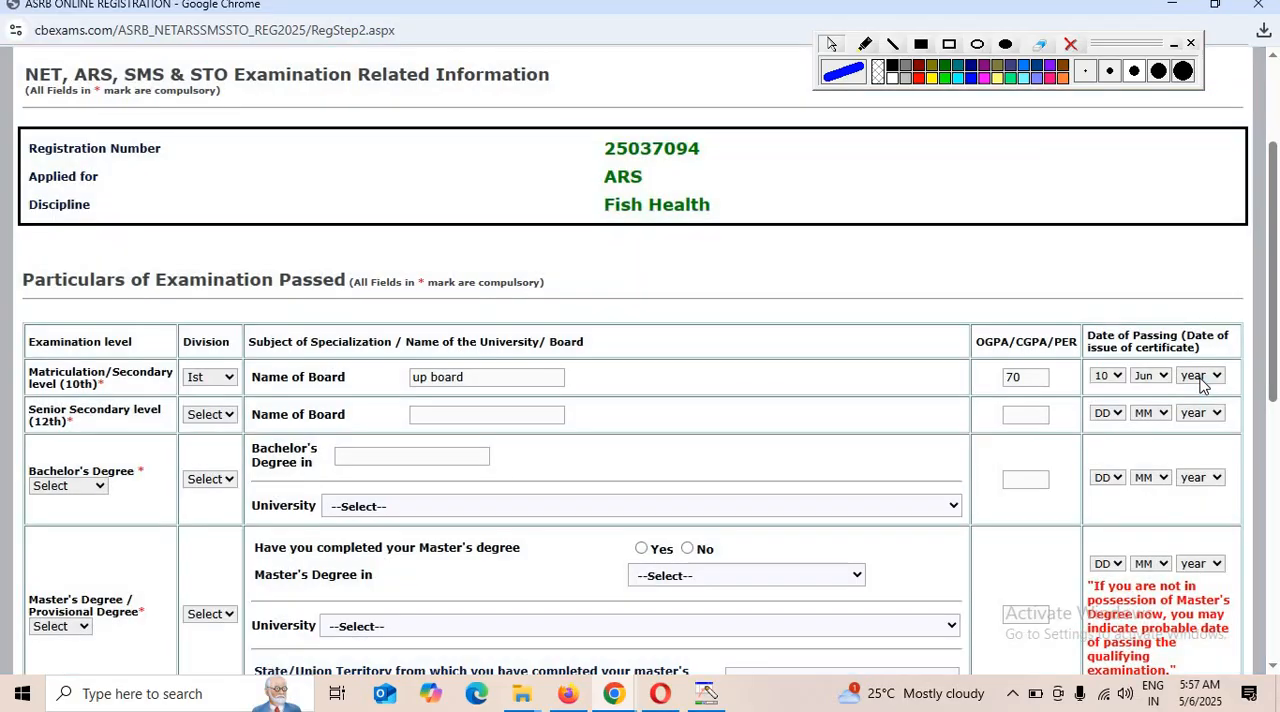
left_click(1203, 382)
scroll(1197, 330, "down", 5)
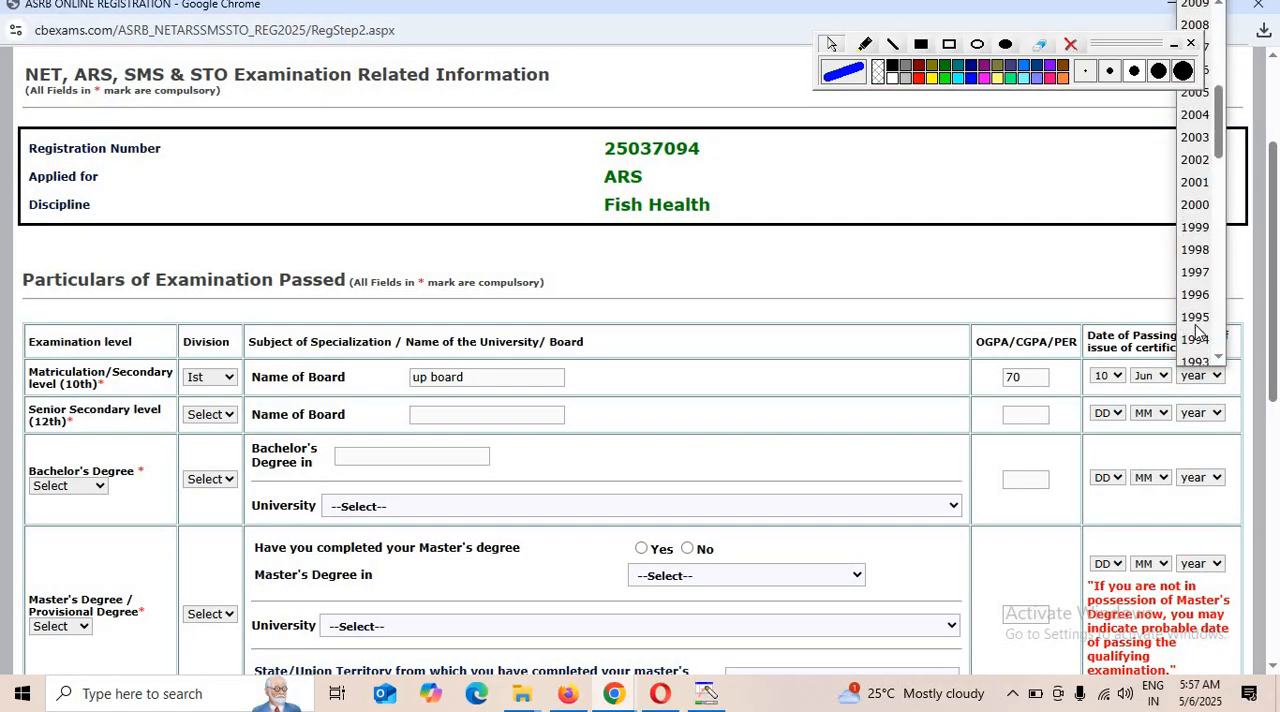
scroll(1200, 280, "up", 5)
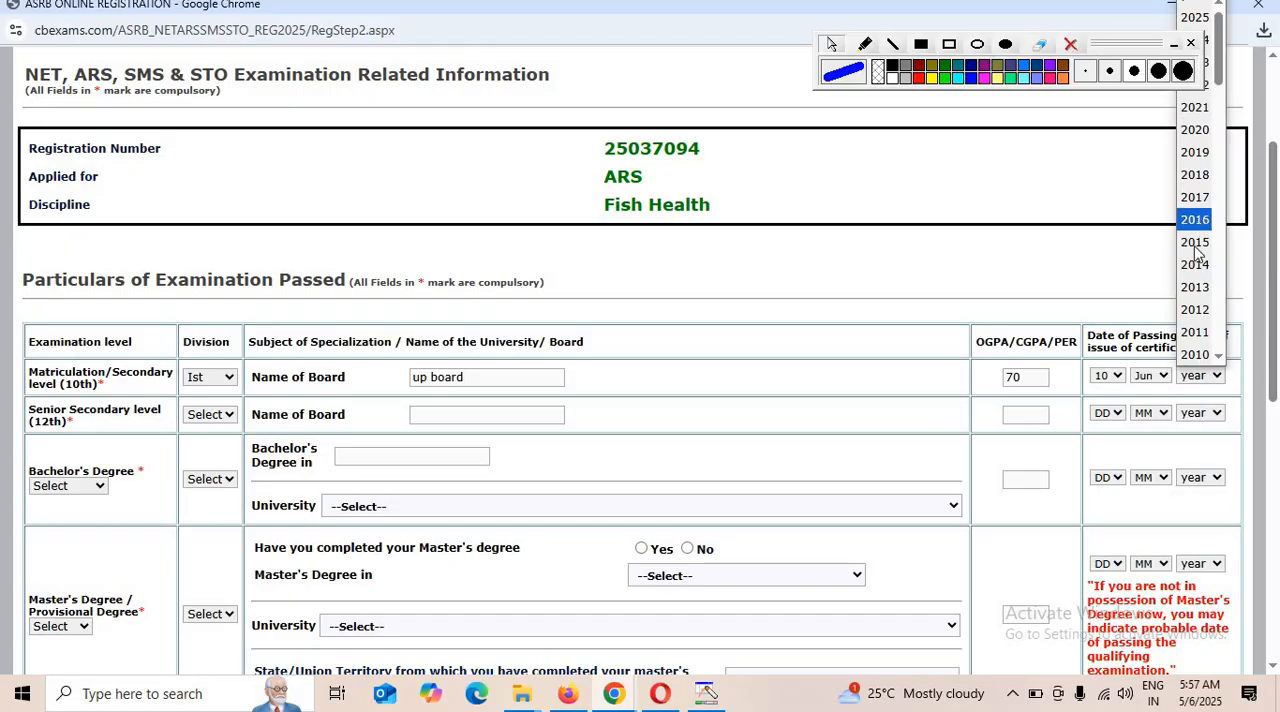
scroll(1208, 215, "down", 3)
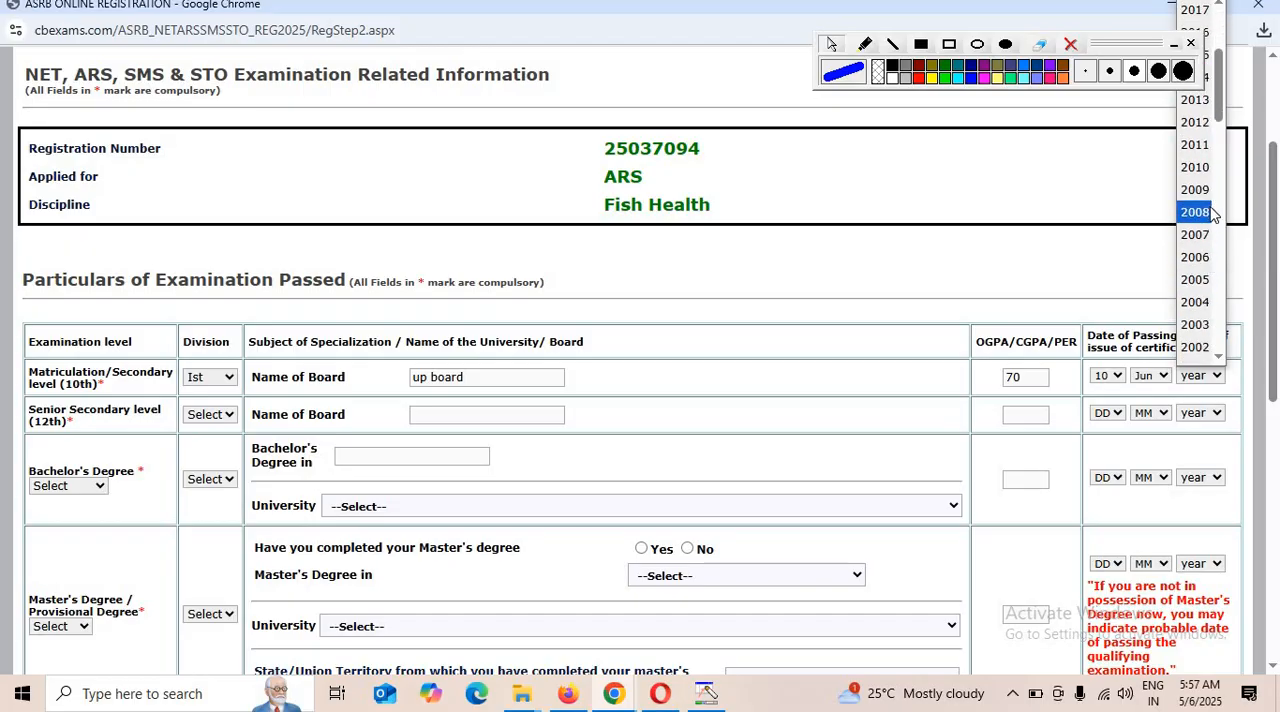
left_click(1198, 144)
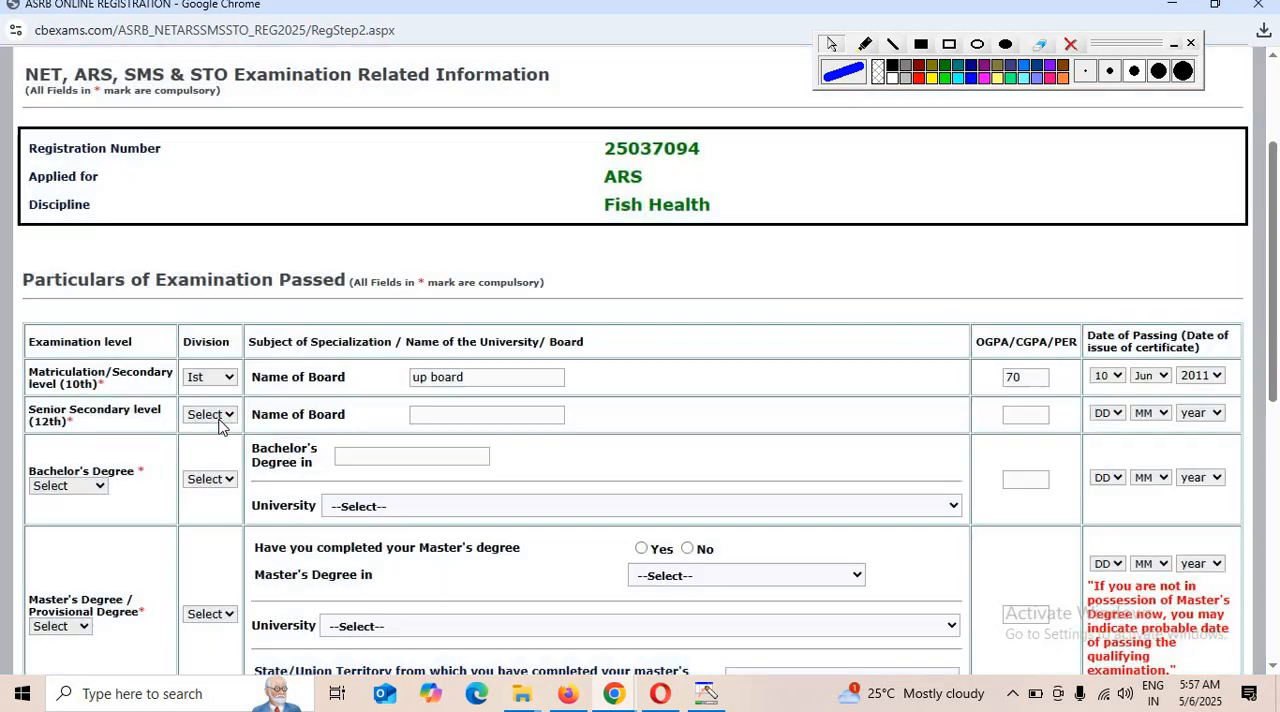
Fill the 12th-level row with division Ist, board "up board" and OGPA/CGPA/PER 78.
left_click(216, 418)
left_click(216, 459)
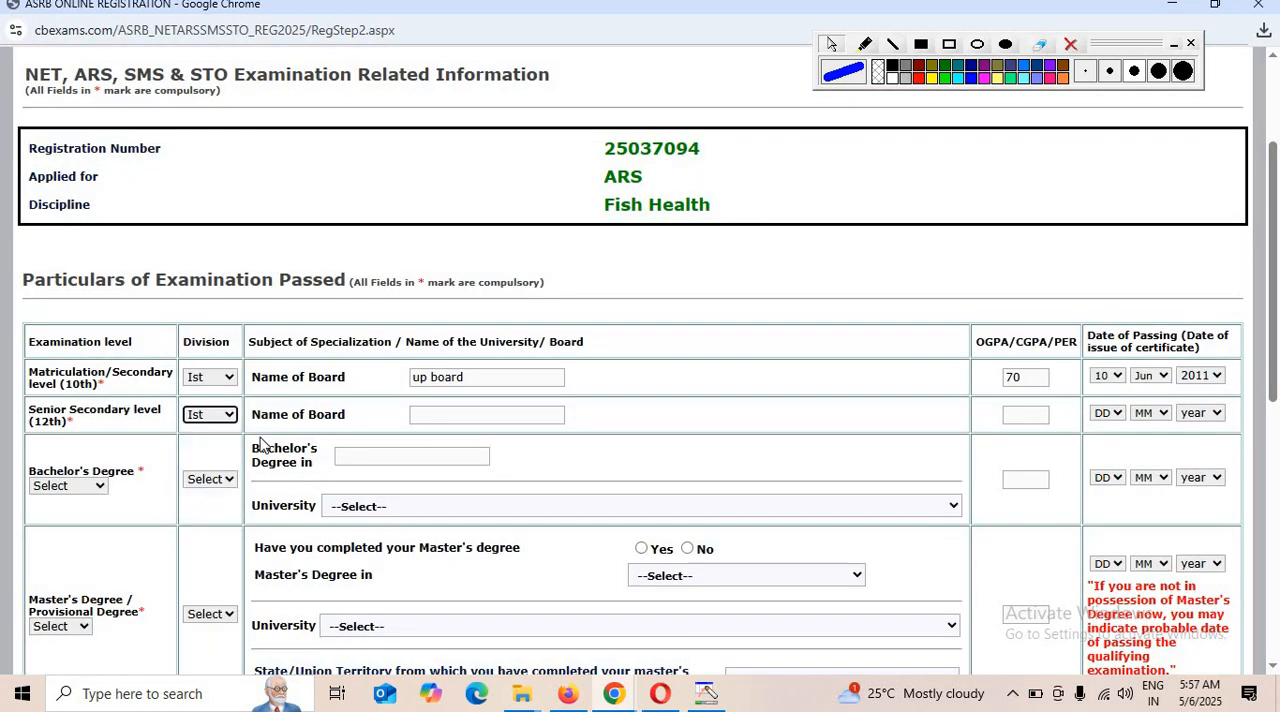
left_click(463, 416)
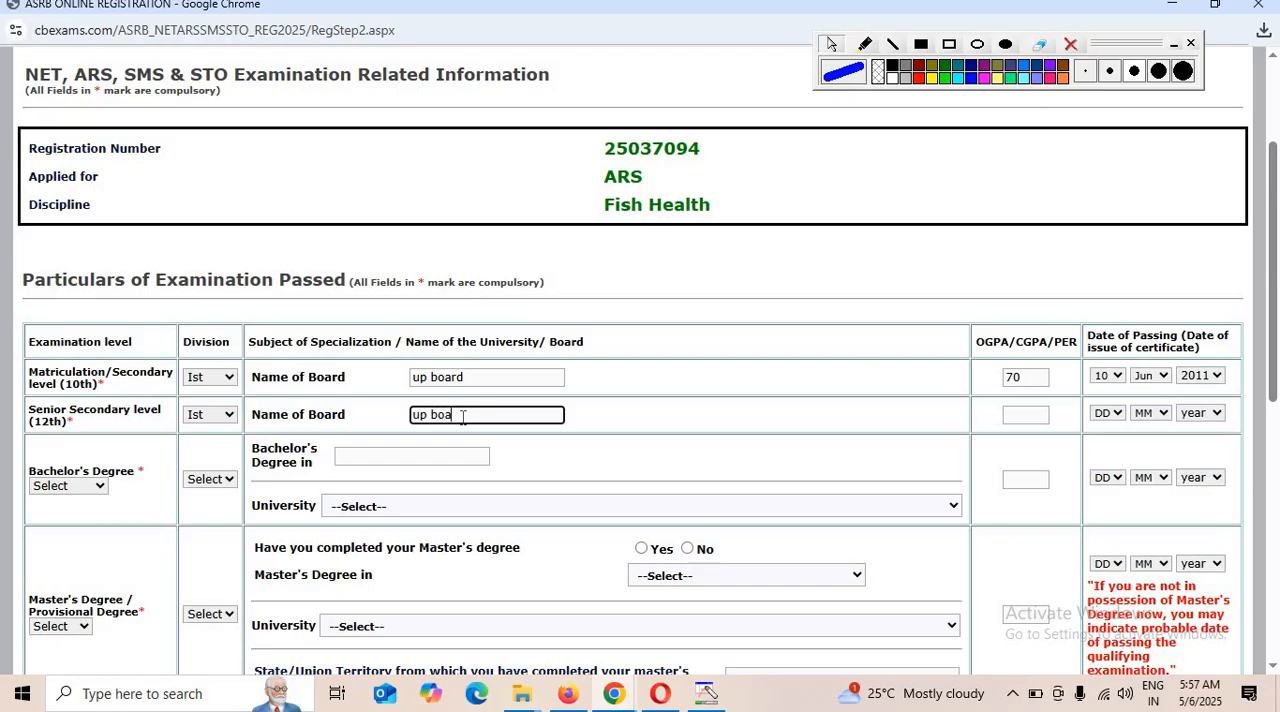
left_click(1033, 418)
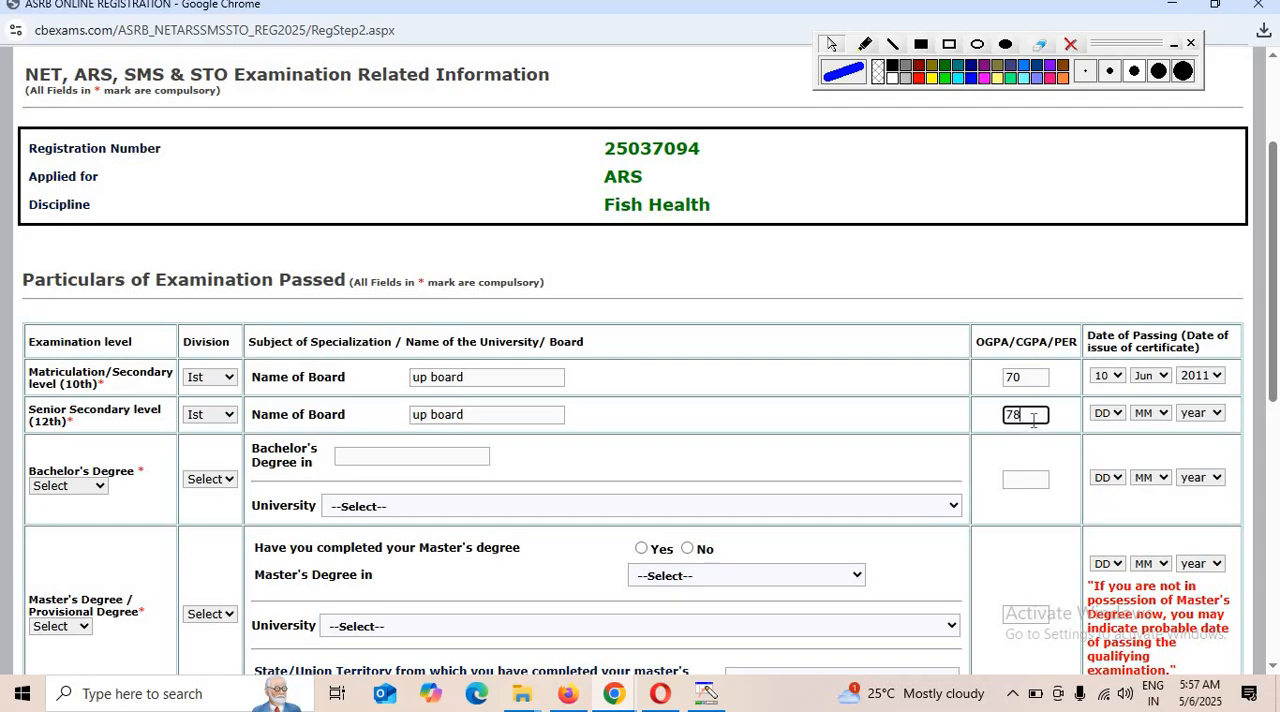
Set the 12th-level date of passing to 15 Jul 2013.
left_click(1111, 407)
left_click(1110, 413)
left_click(1104, 330)
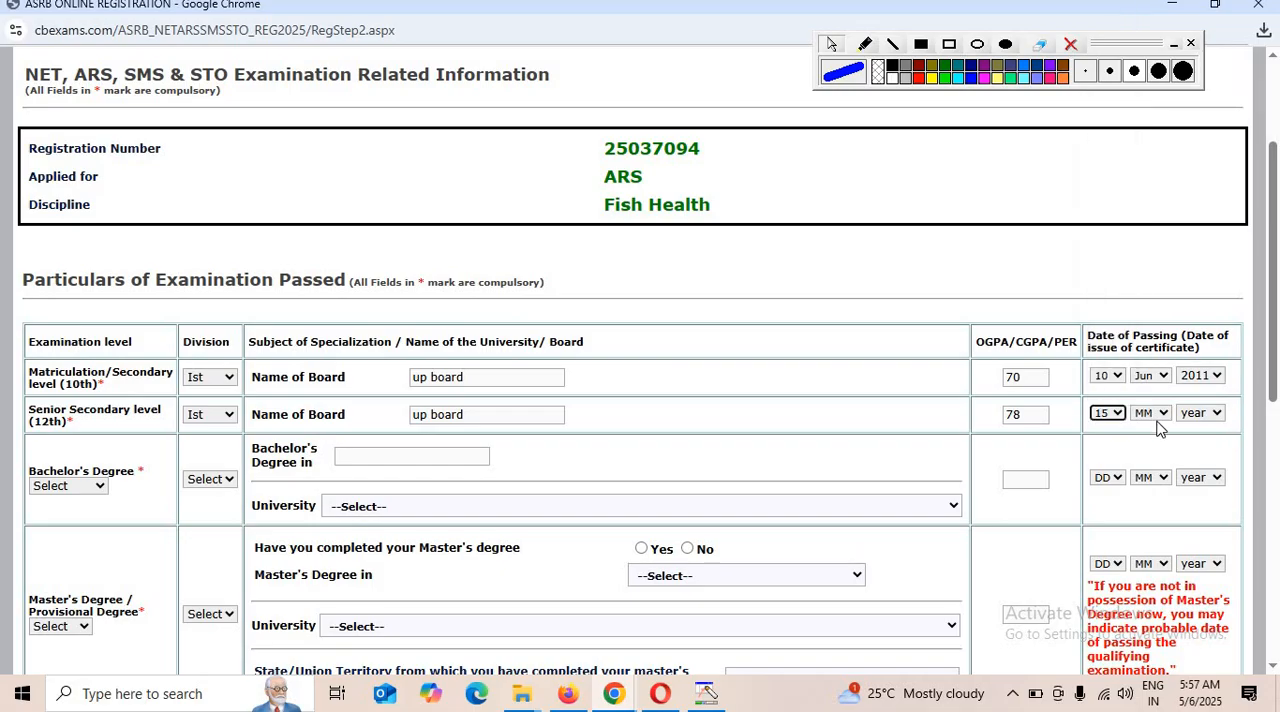
left_click(1156, 418)
left_click(1148, 281)
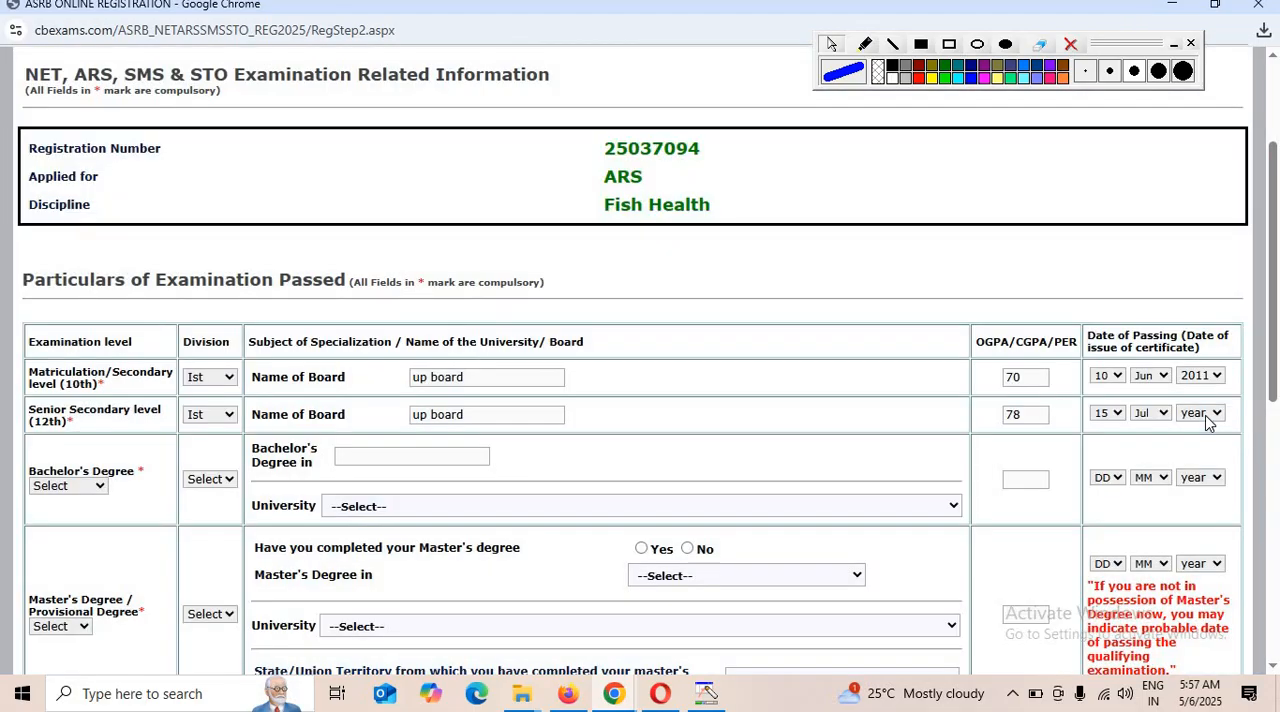
left_click(1207, 420)
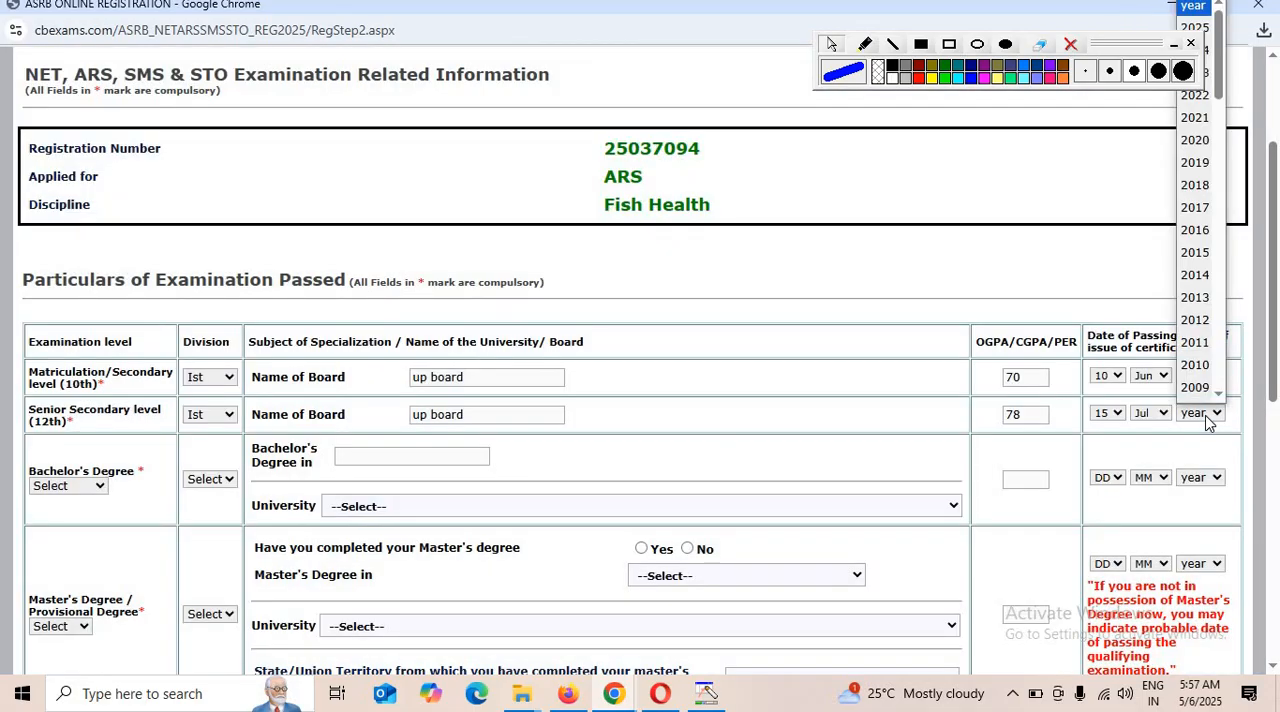
type("2013")
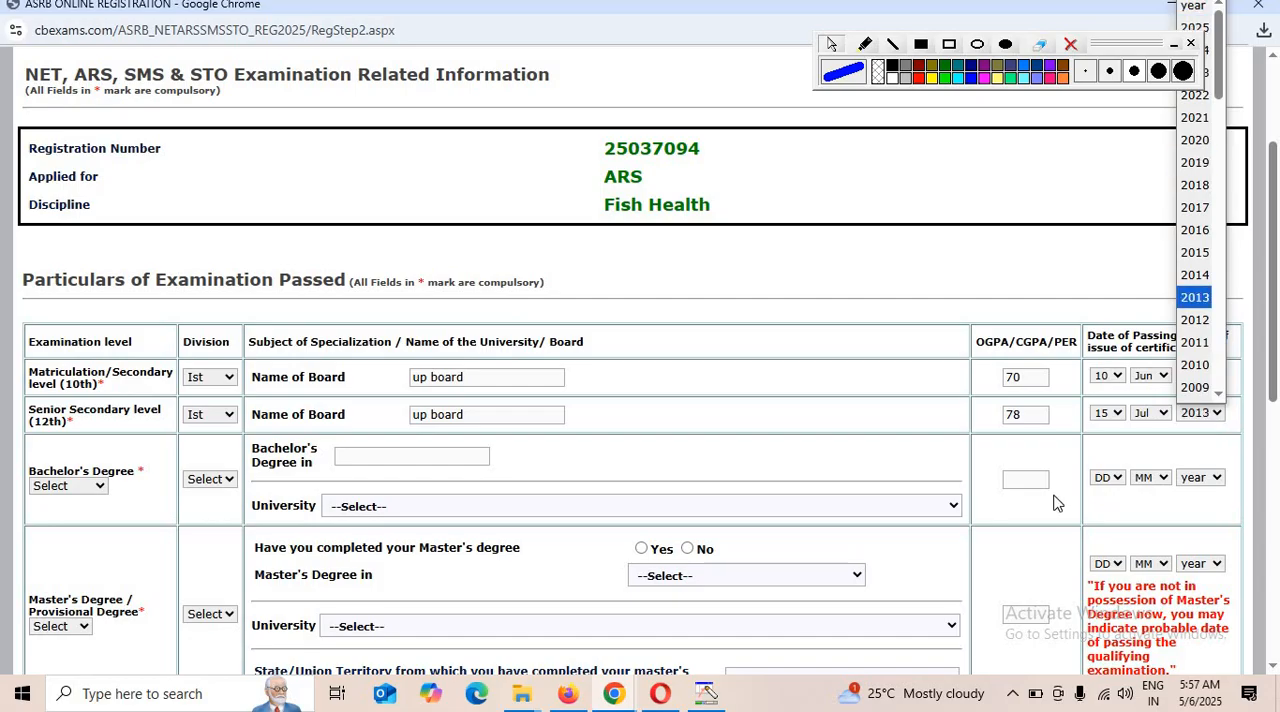
key("Return")
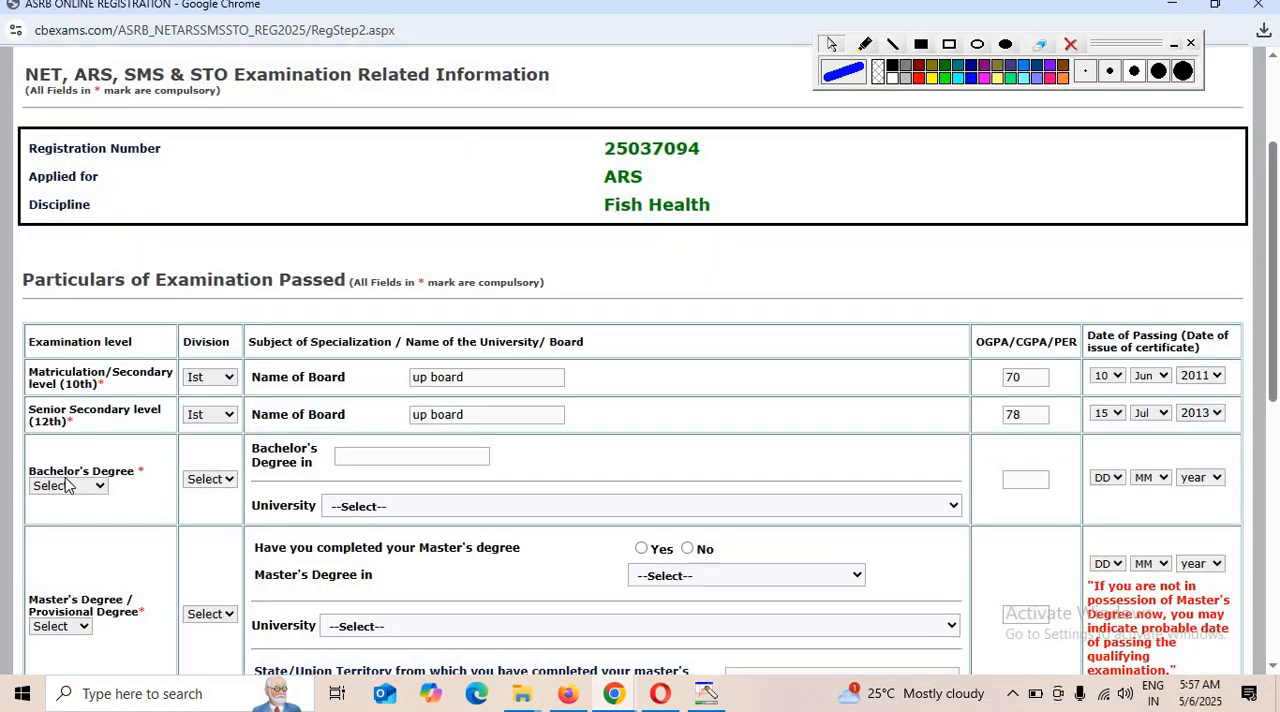
Choose B.Sc. as the Bachelor's Degree and set its division to IInd.
left_click(70, 486)
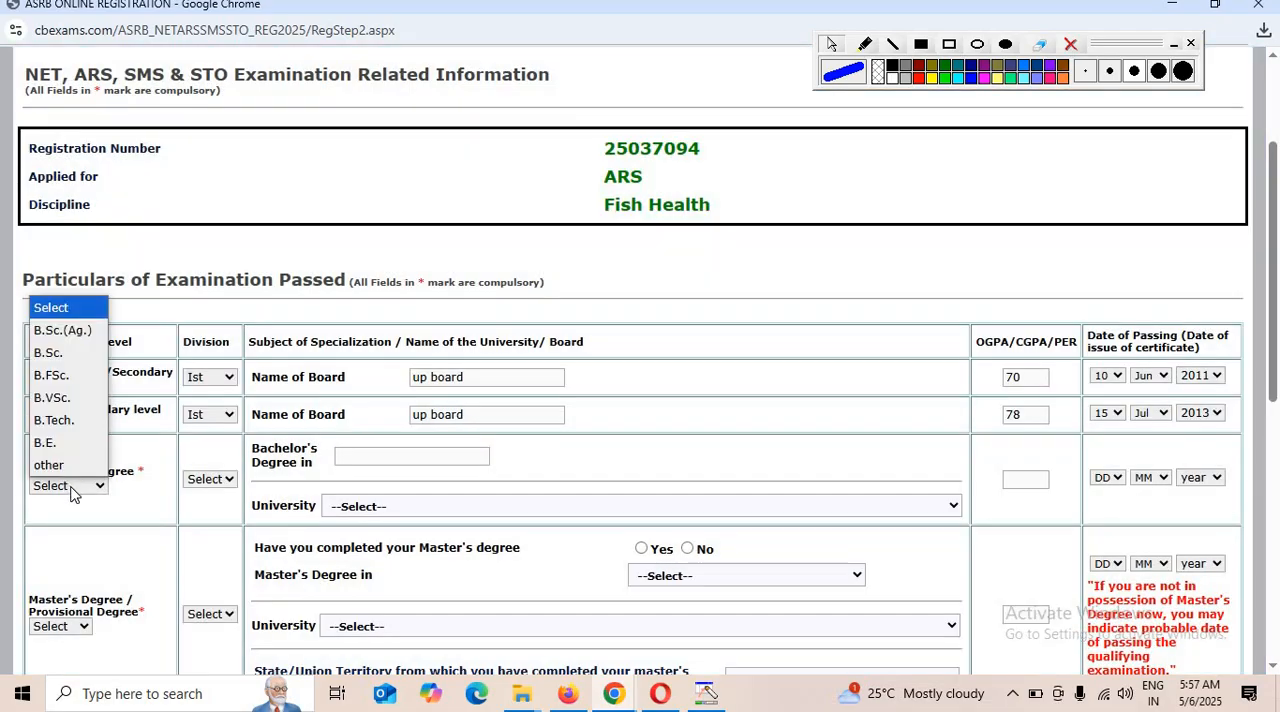
left_click(68, 360)
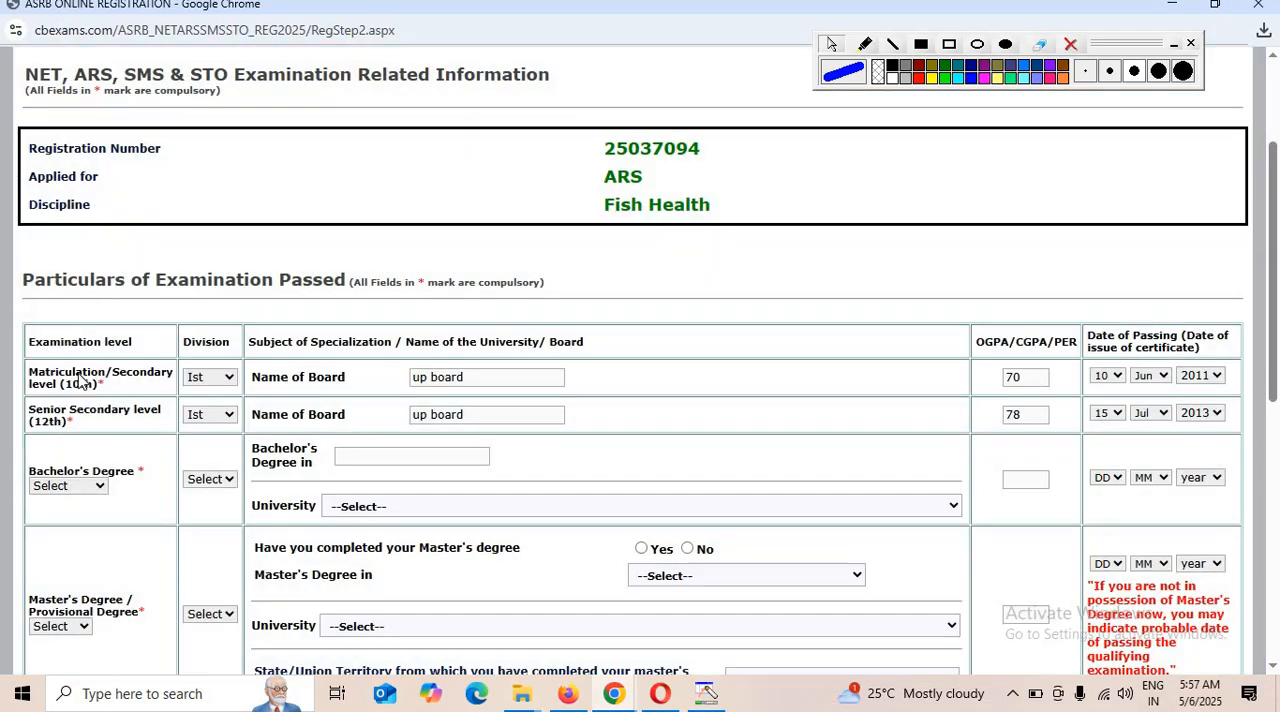
left_click(208, 480)
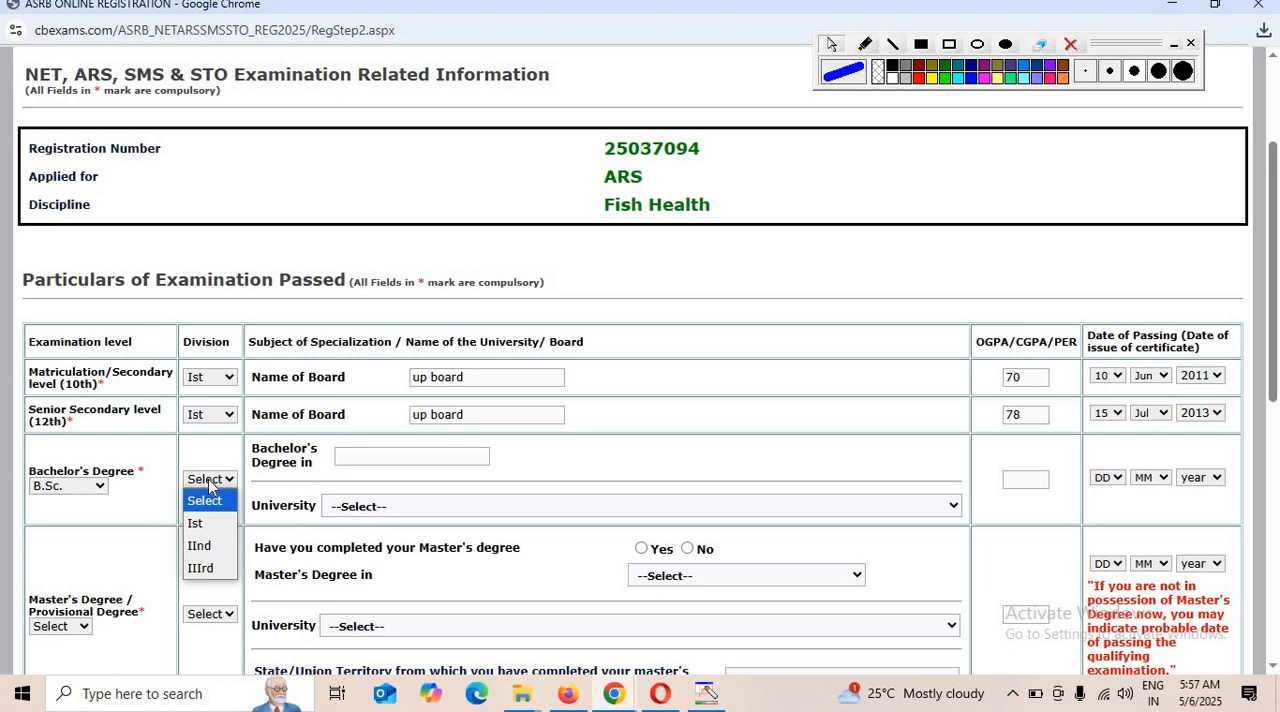
left_click(200, 546)
left_click(372, 456)
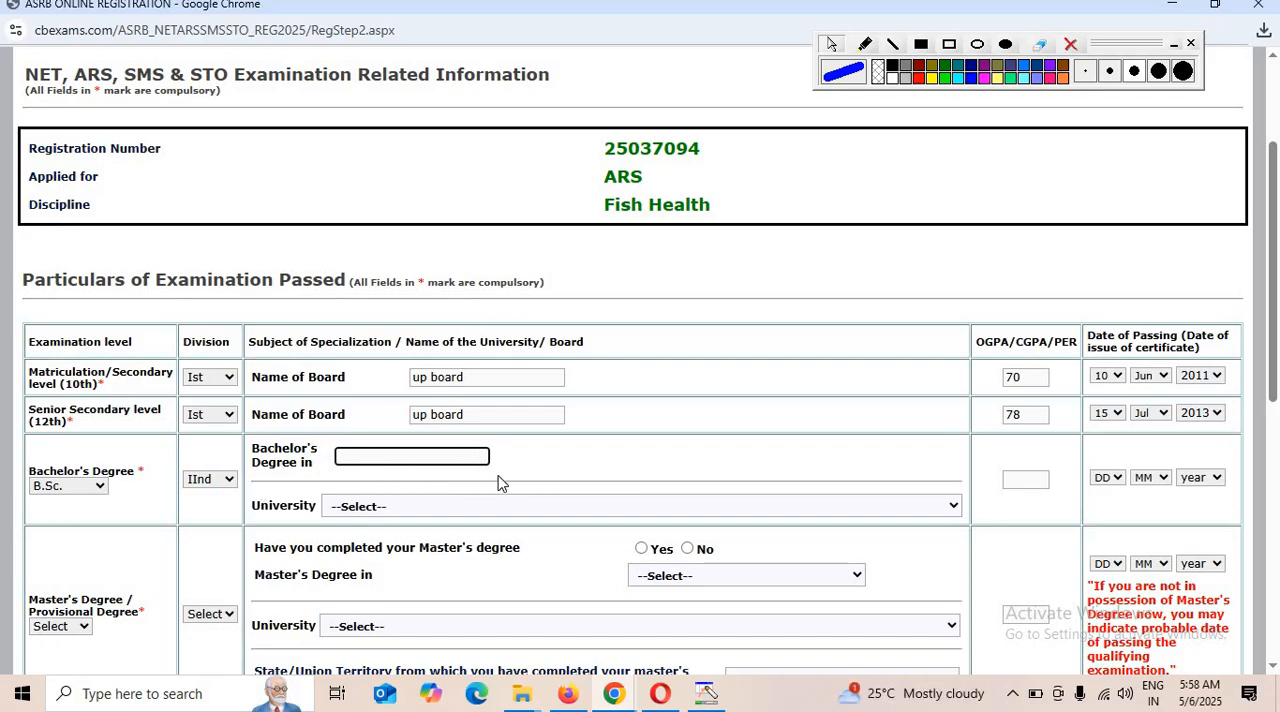
left_click(1055, 487)
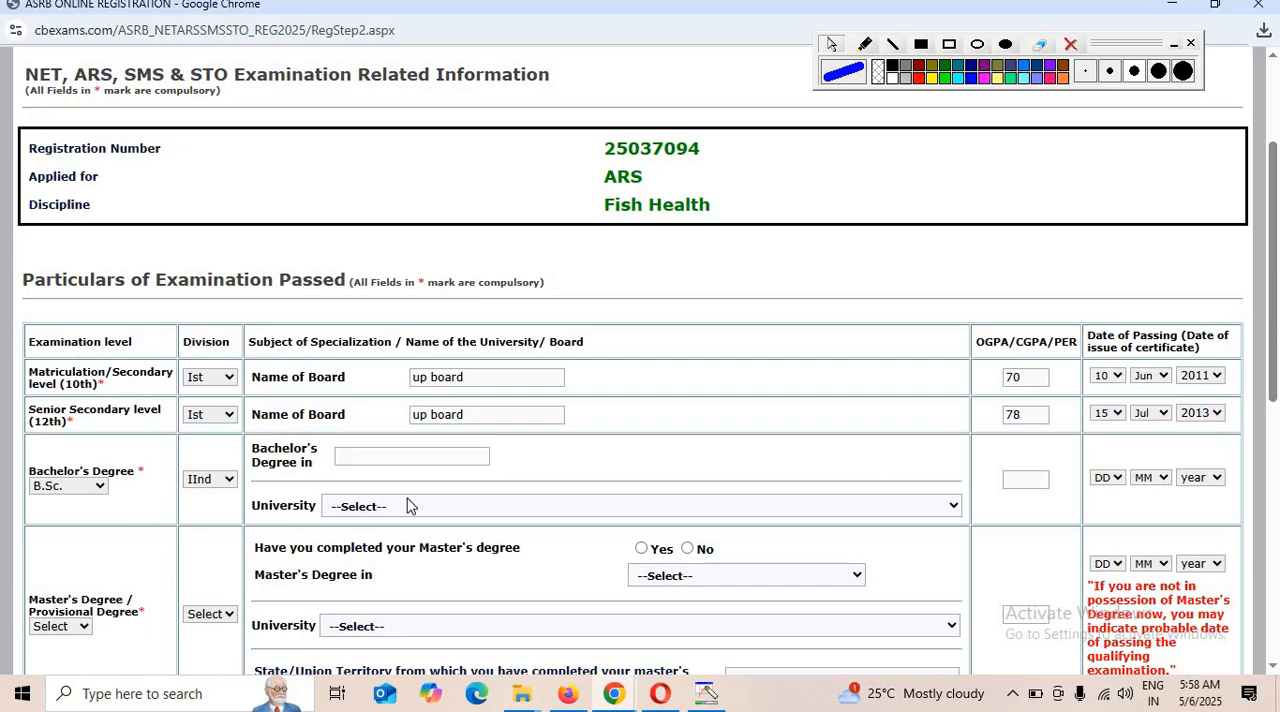
Set the Bachelor's university to Veer Bahadur Singh Purvanchal University and its OGPA/CGPA/PER to 50.
left_click(364, 510)
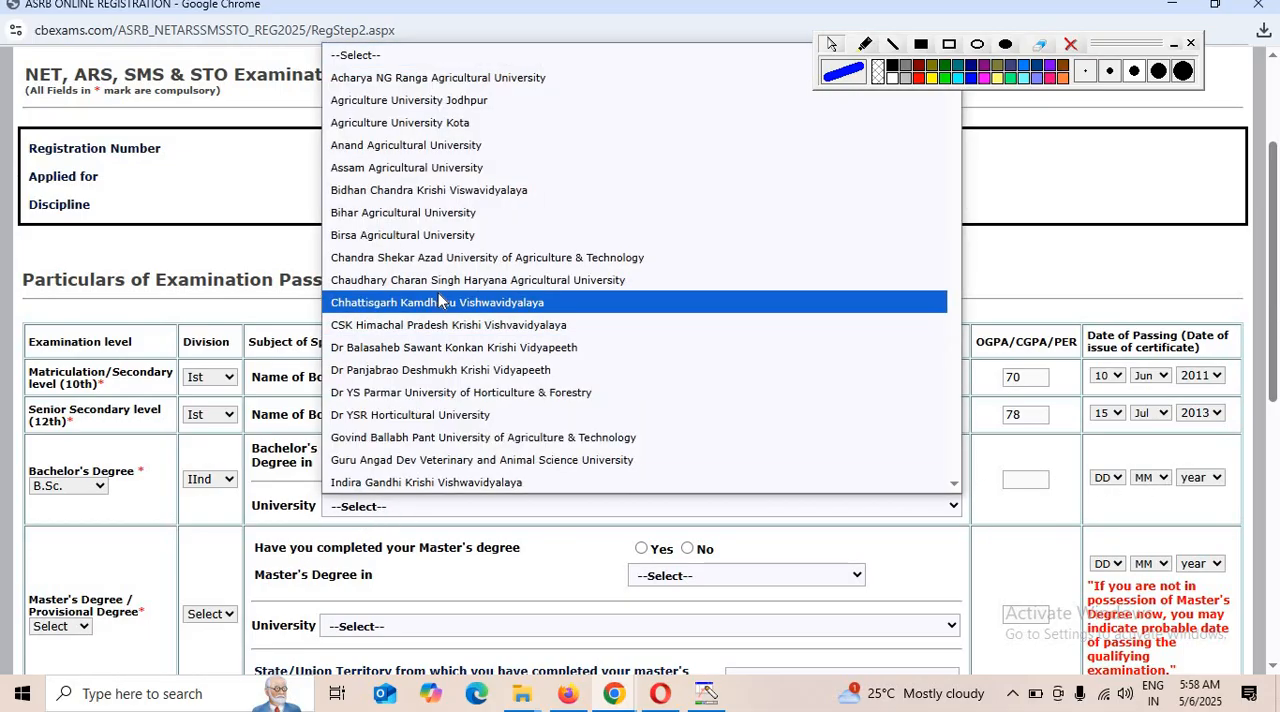
scroll(400, 449, "down", 20)
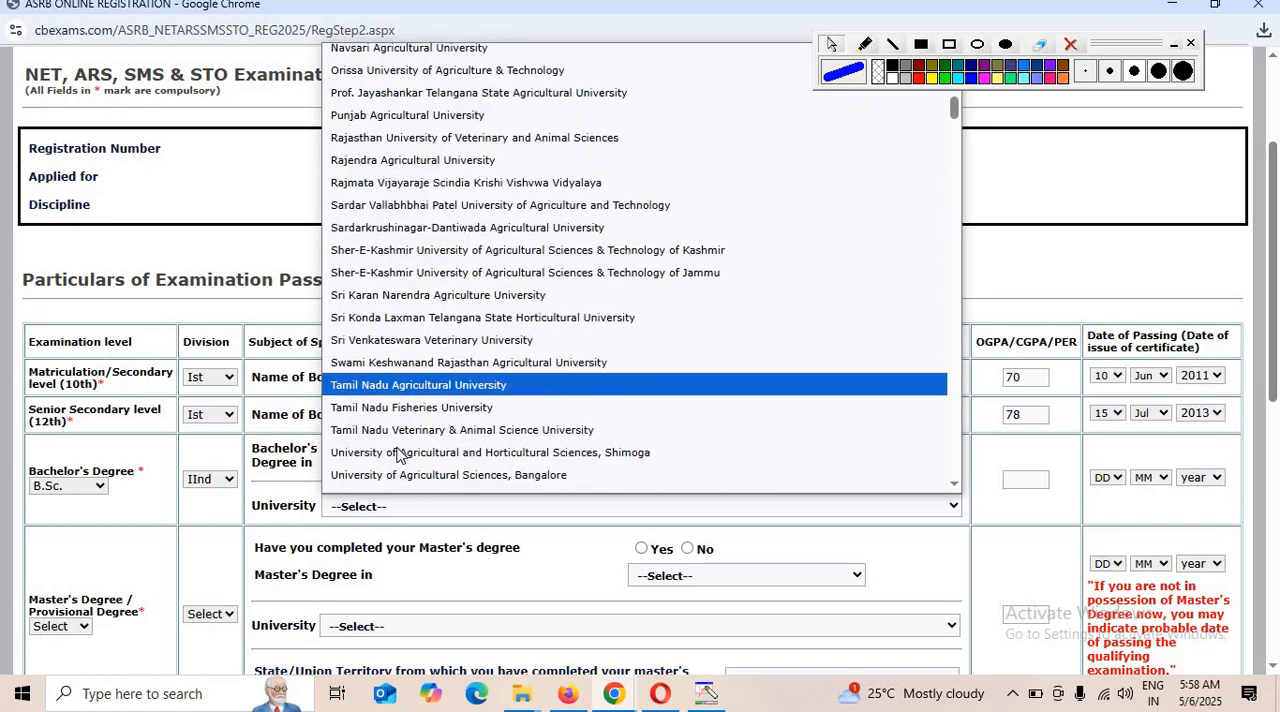
scroll(425, 400, "down", 20)
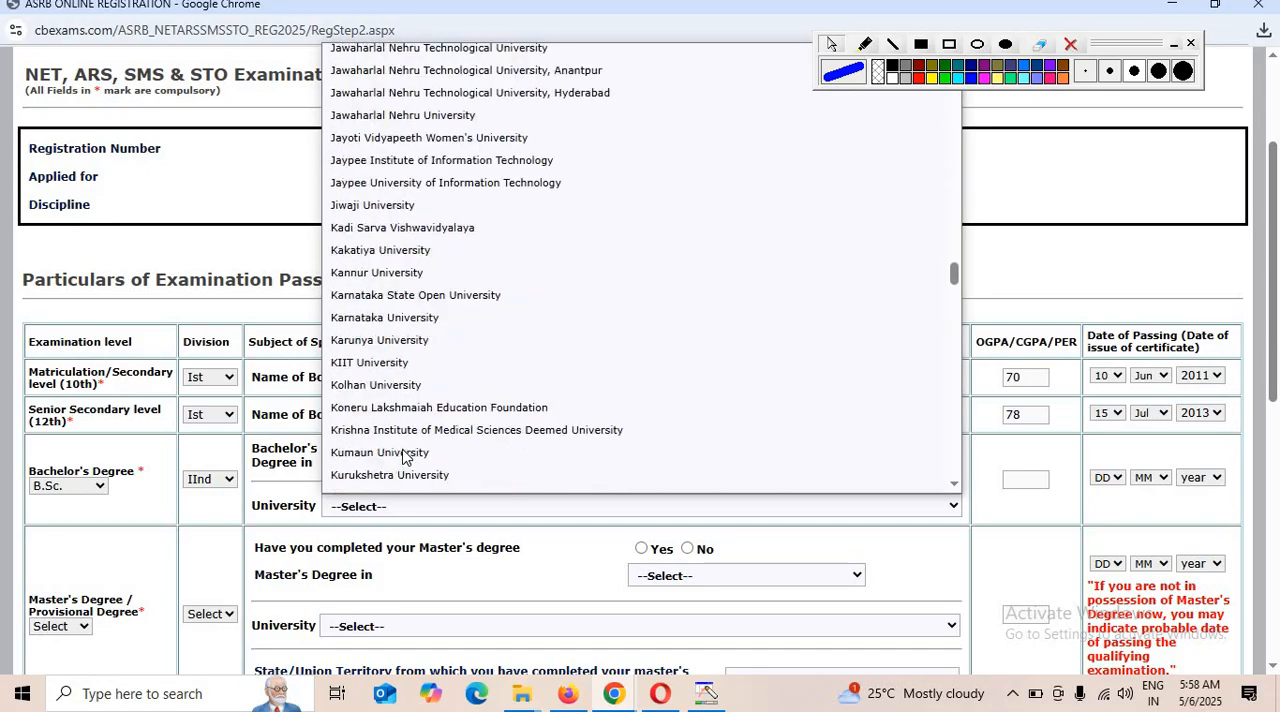
key("v")
key("v")
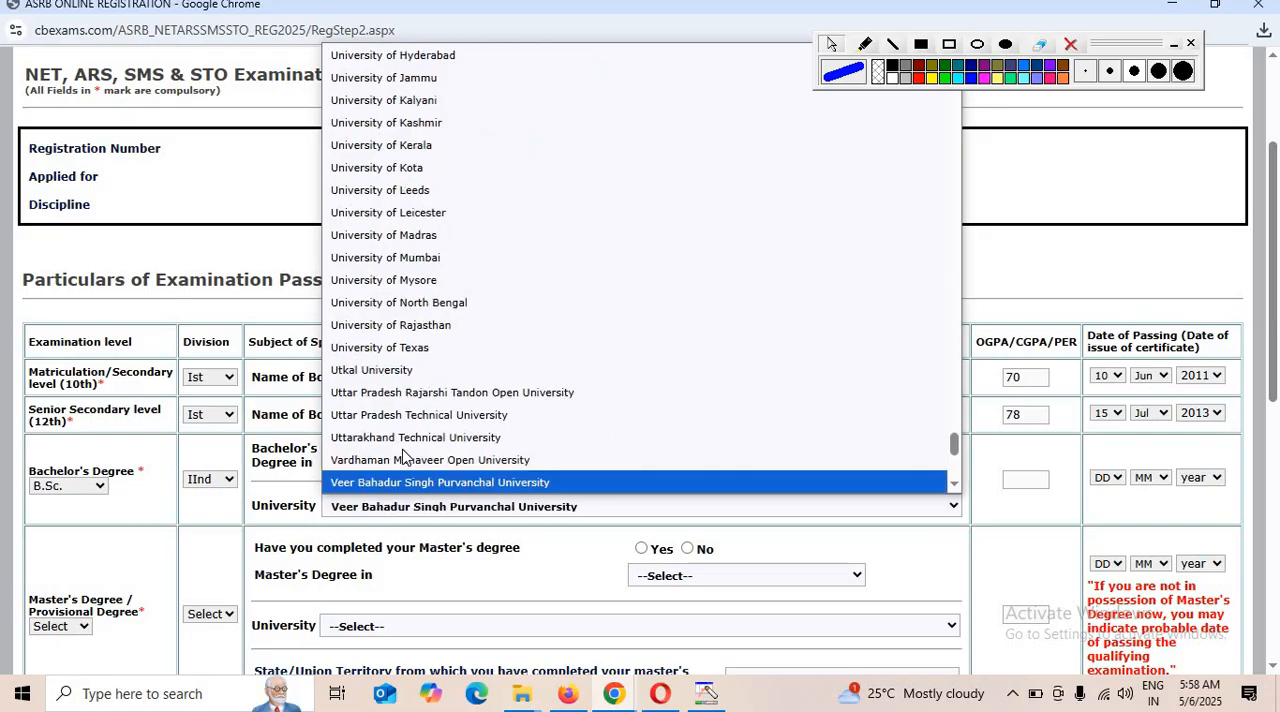
left_click(395, 510)
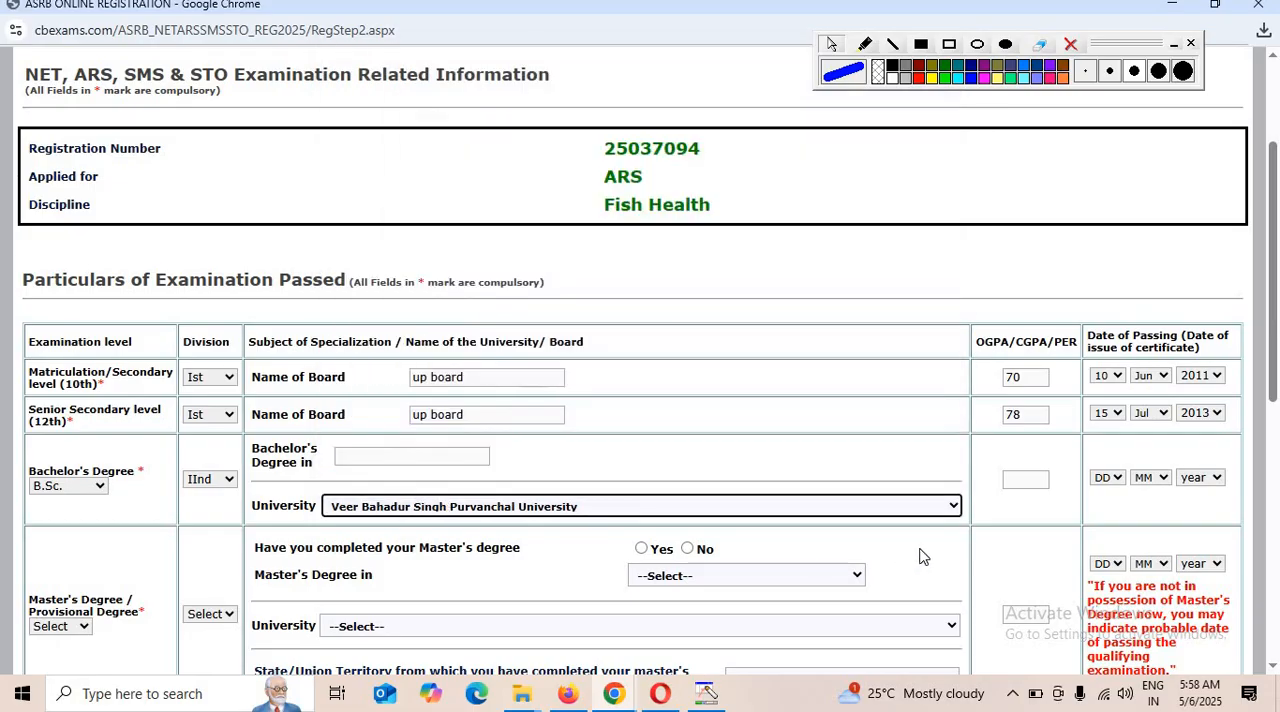
left_click(1037, 480)
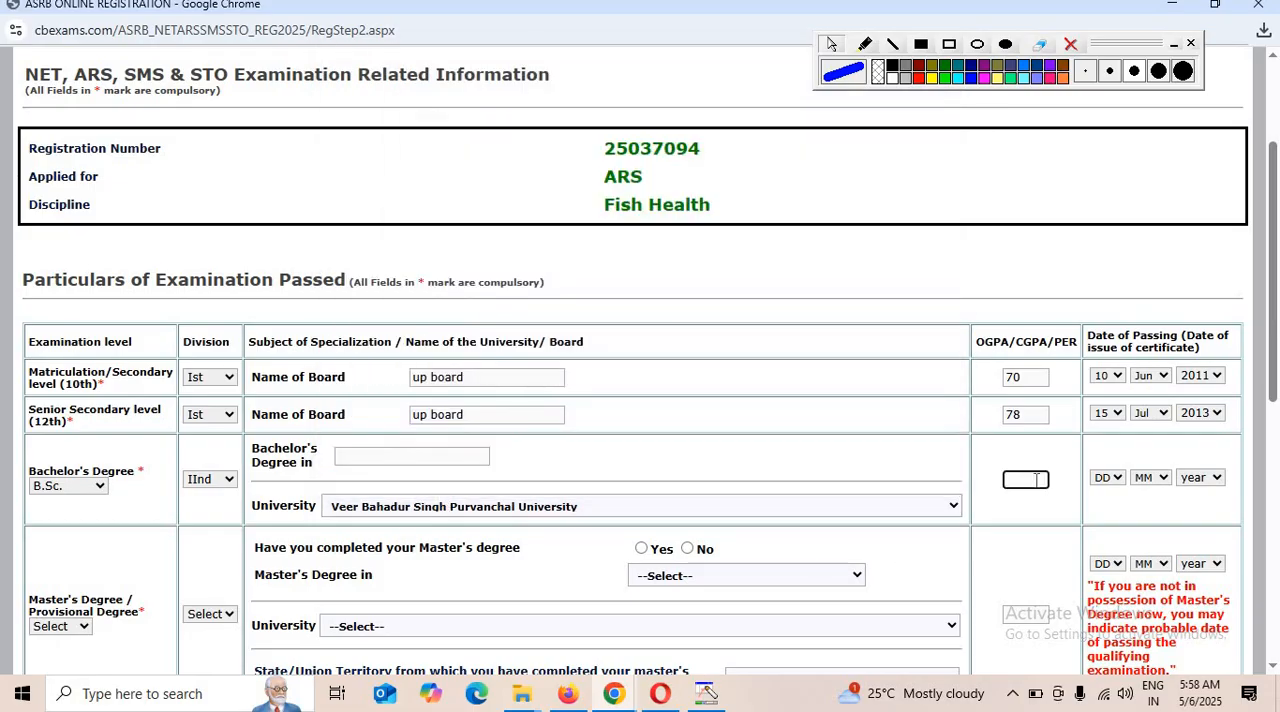
type("50")
Set the Bachelor's Degree date of passing to 13 Aug 2016.
left_click(1106, 478)
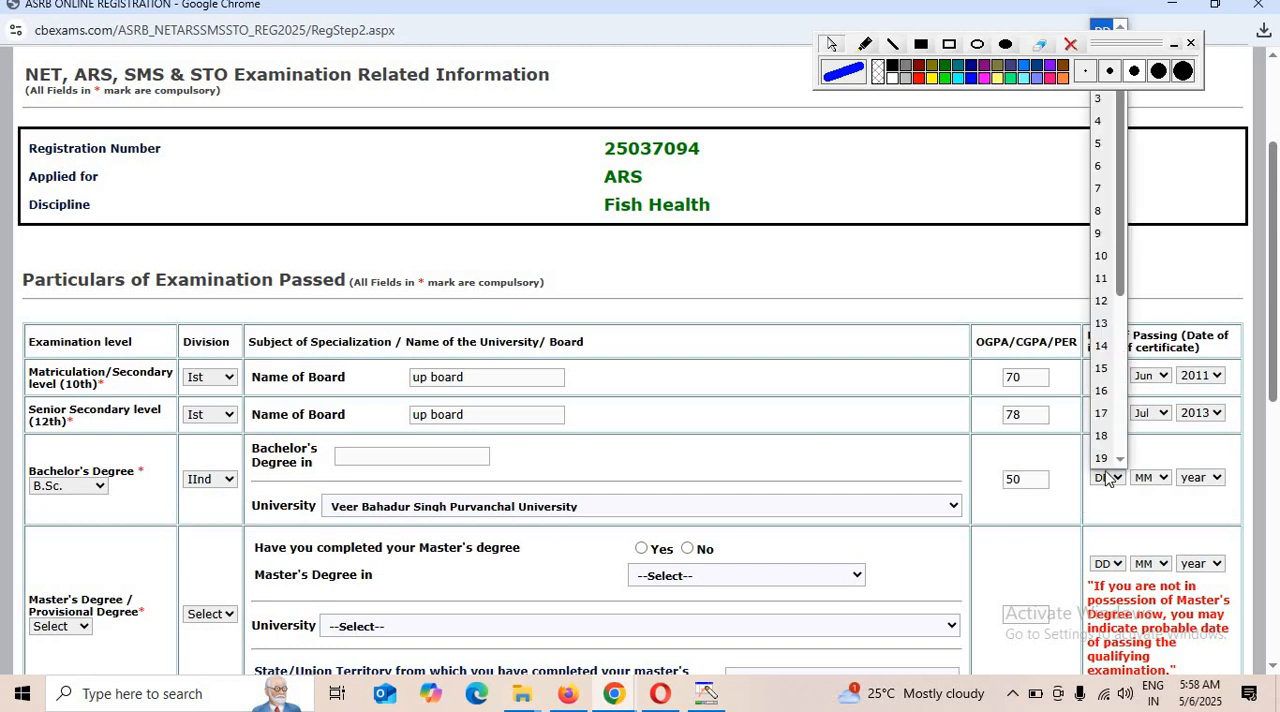
left_click(1104, 326)
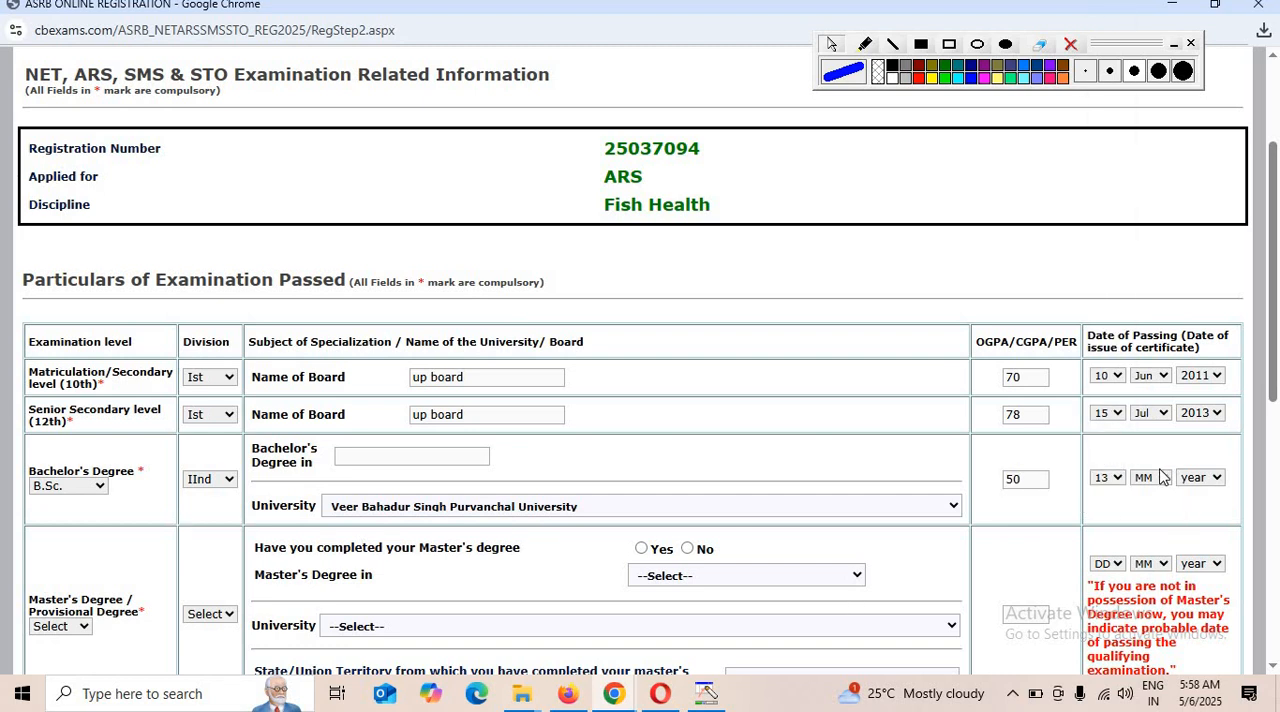
left_click(1150, 478)
left_click(1148, 372)
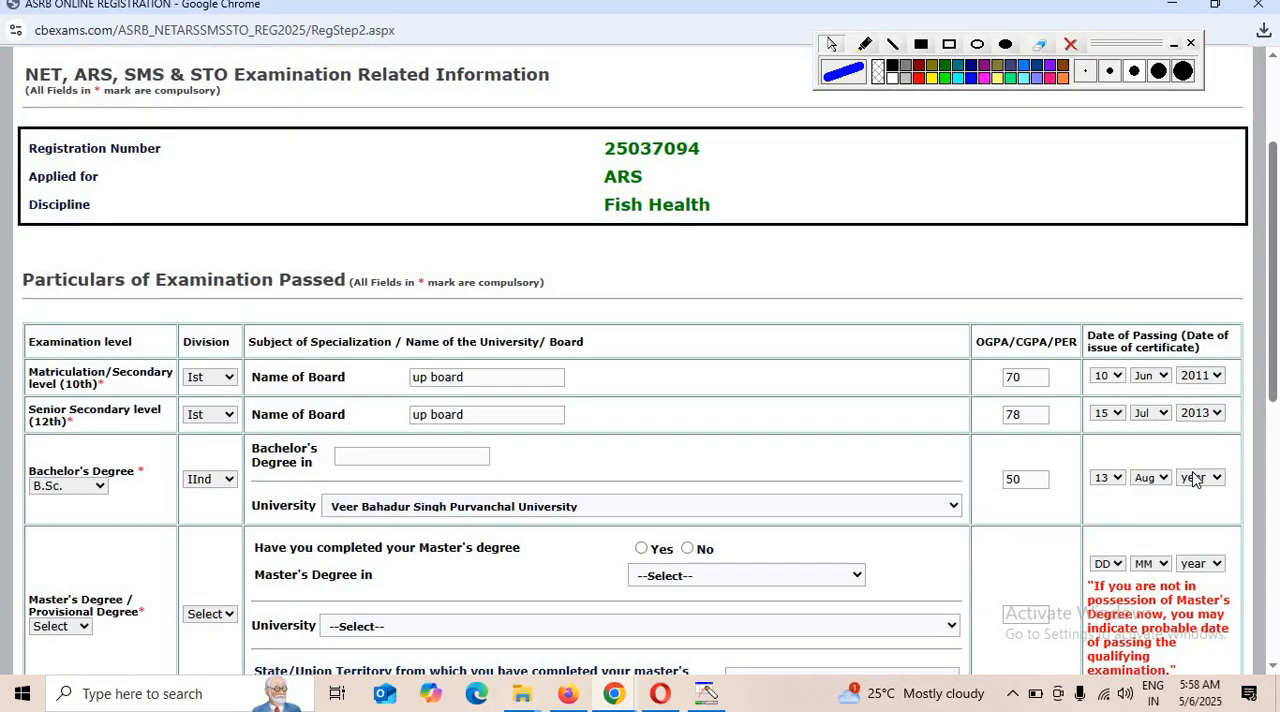
left_click(1196, 479)
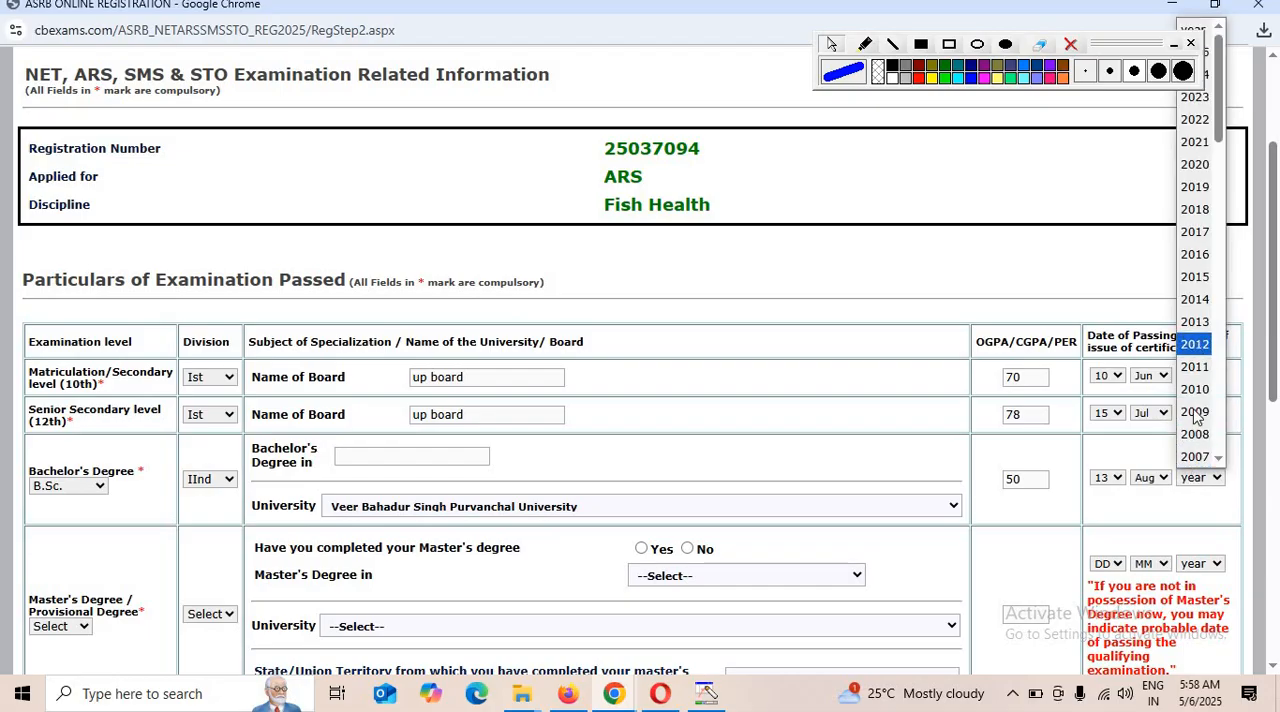
left_click(1196, 254)
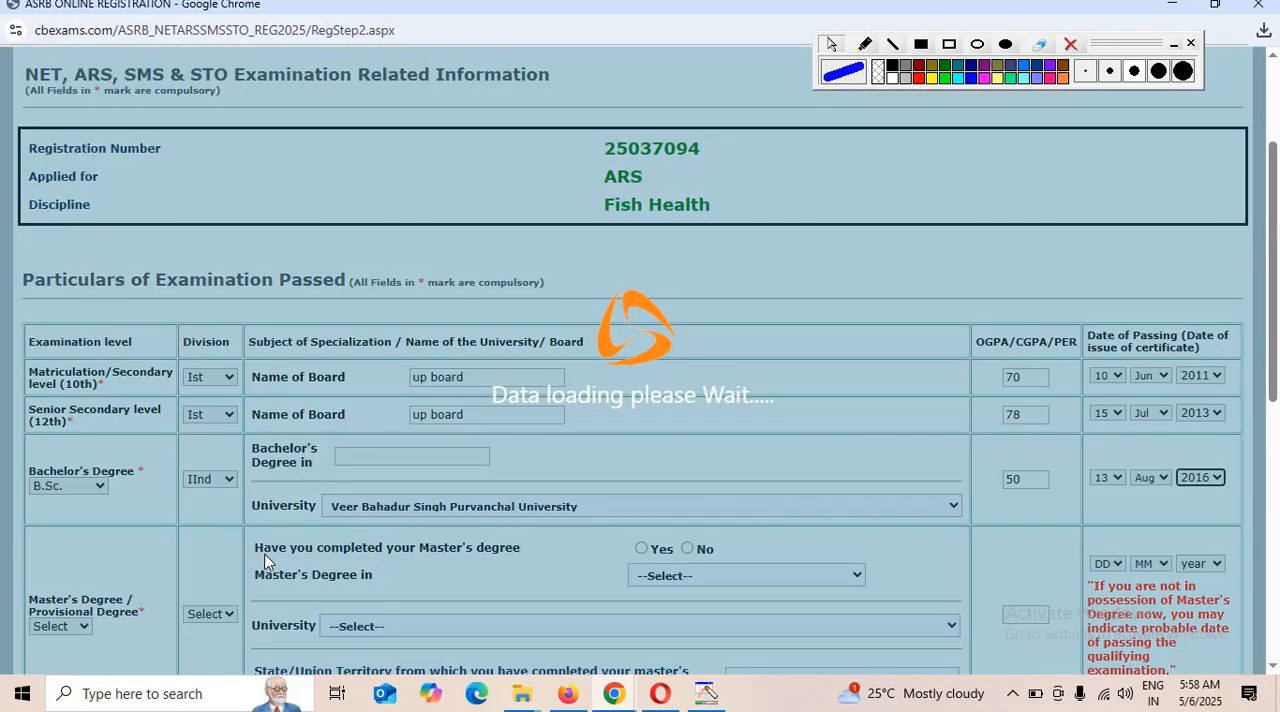
Choose M.S. as the Master's Degree and set its division to IInd.
scroll(103, 621, "down", 1)
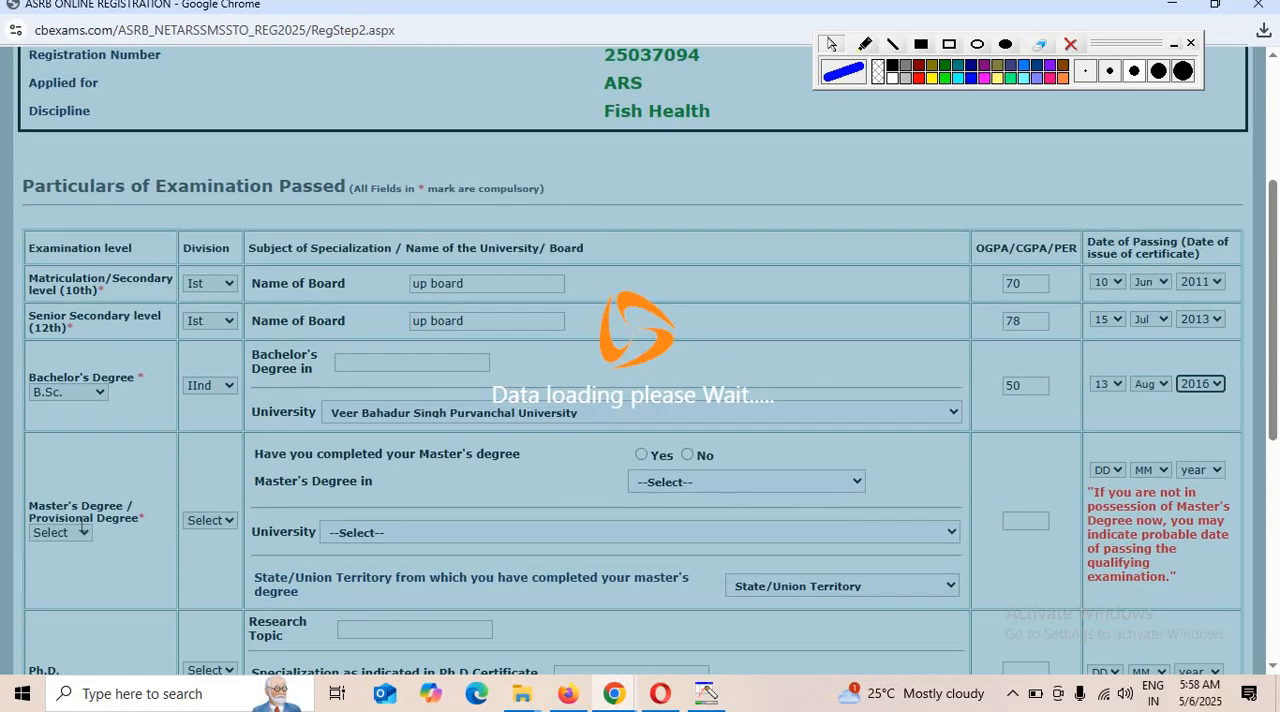
scroll(85, 520, "down", 2)
left_click(60, 350)
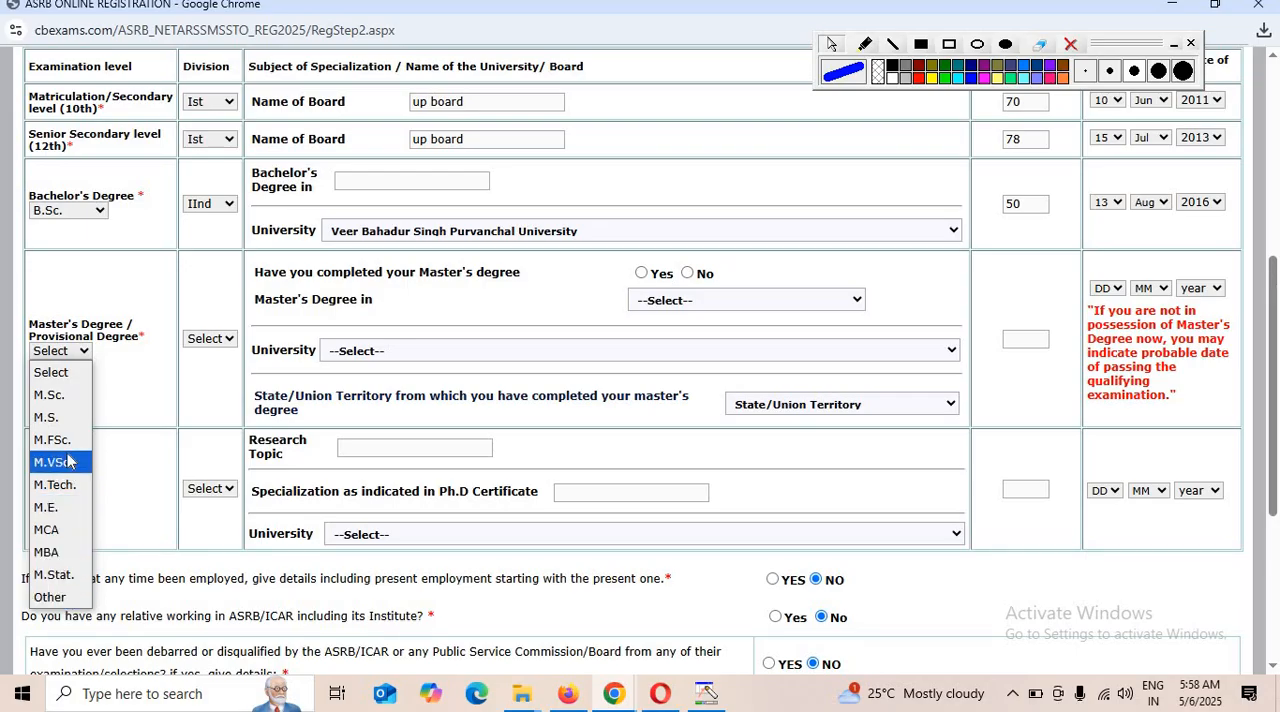
left_click(50, 417)
left_click(210, 339)
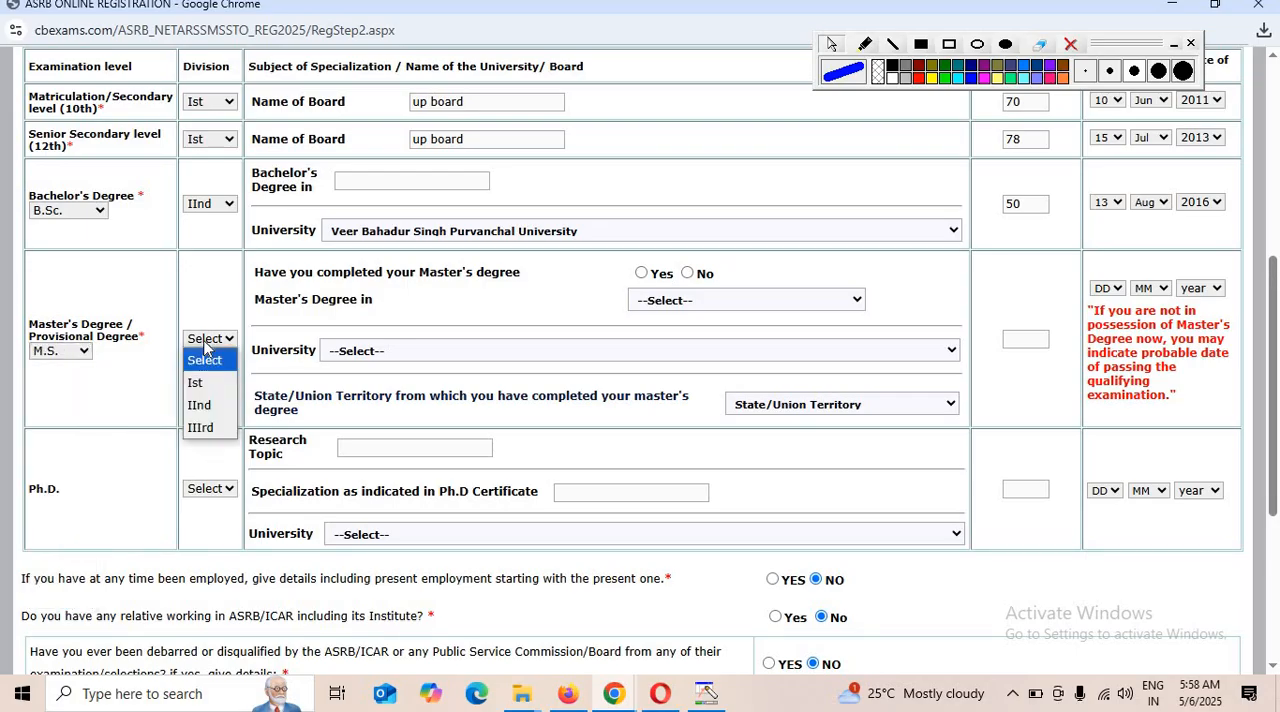
left_click(200, 405)
Set the Master's university to Veer Bahadur Singh Purvanchal University and its OGPA/CGPA/PER to 48.
left_click(410, 356)
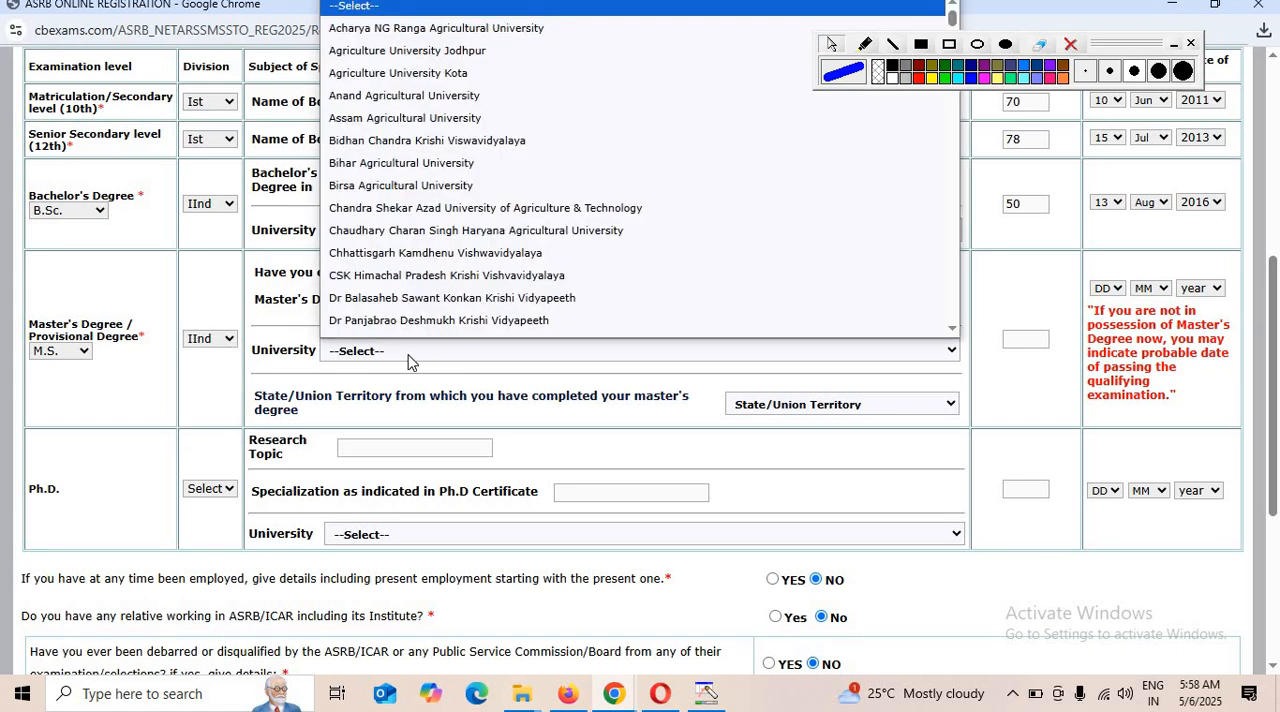
scroll(470, 250, "down", 1)
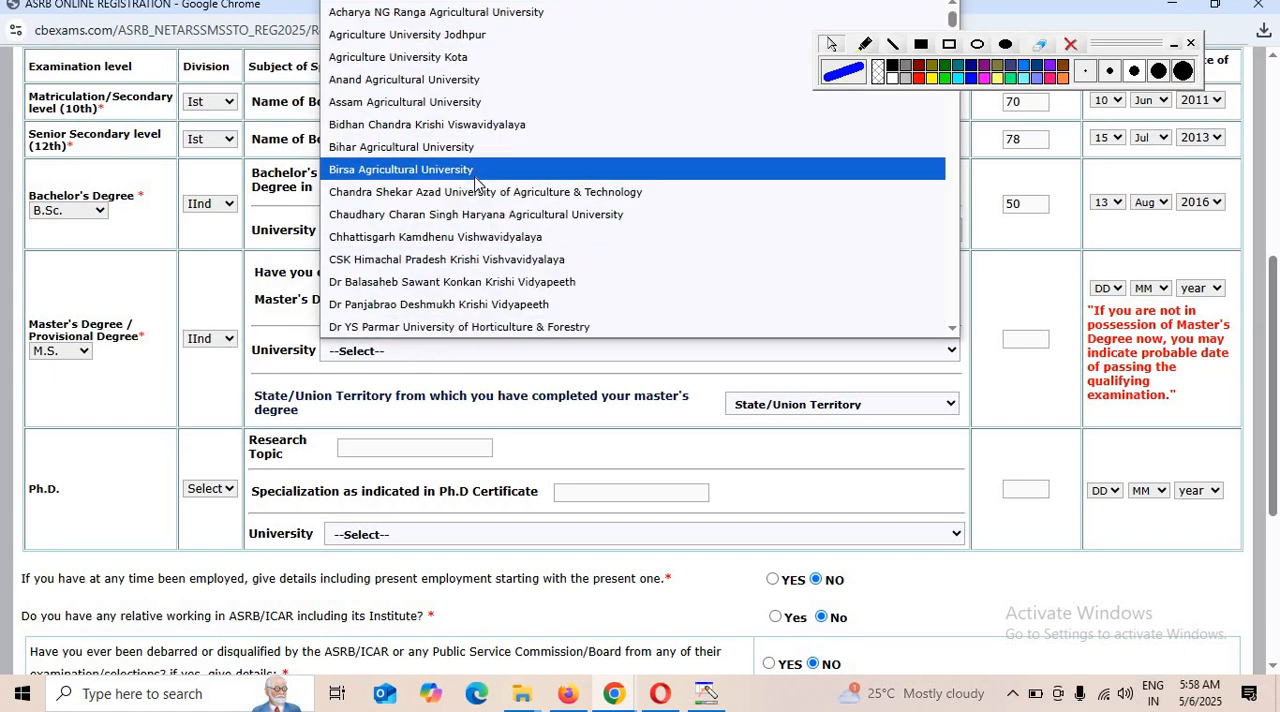
type("versity")
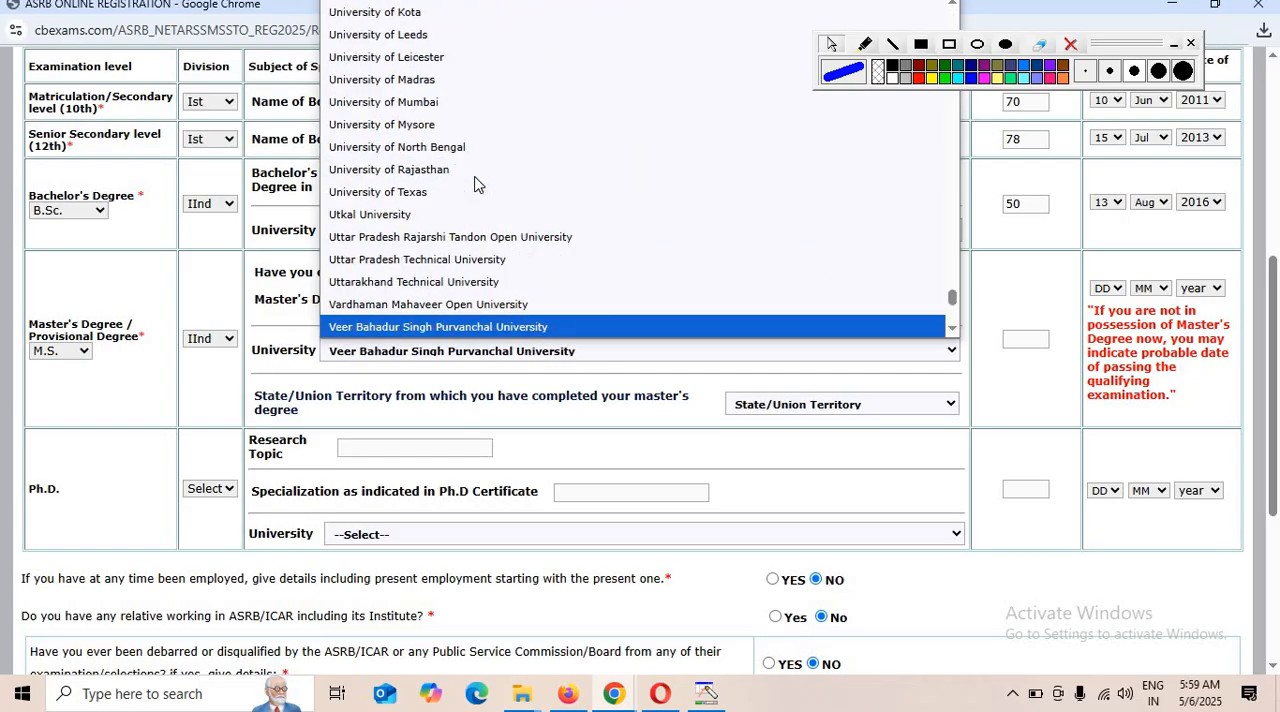
key("Return")
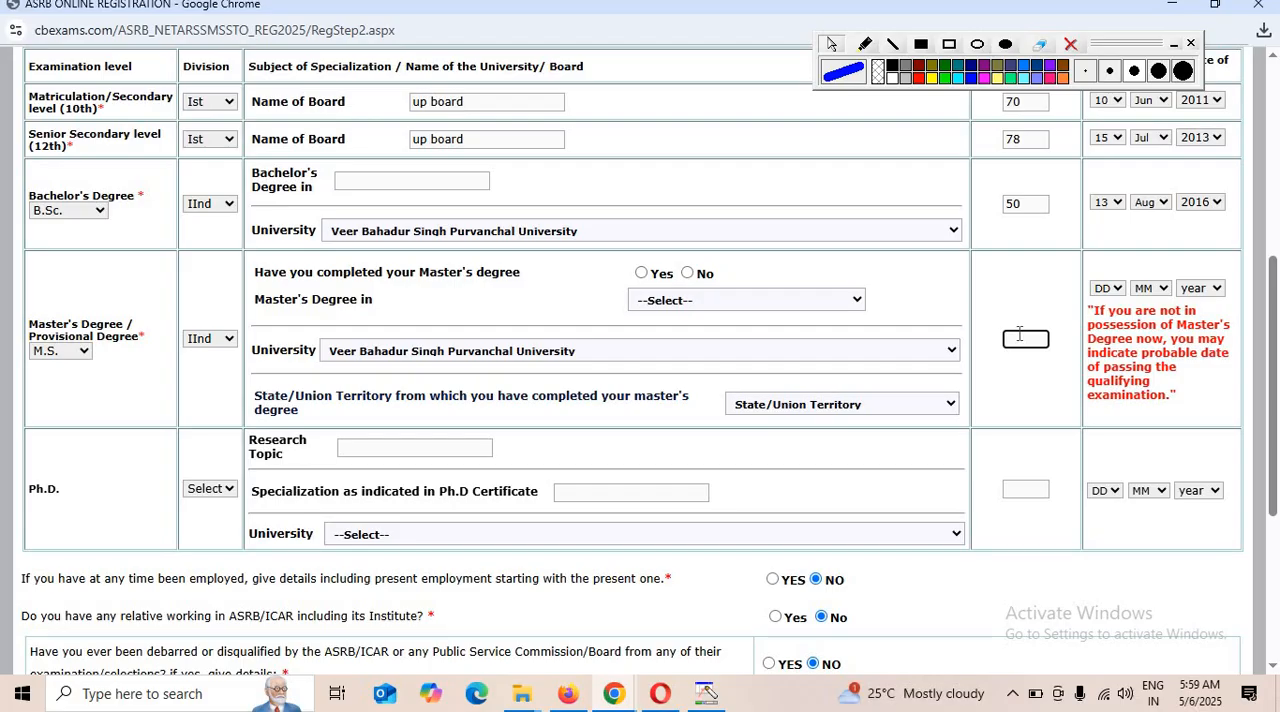
type("48")
Set the Master's Degree date of passing to 7 Aug 2020.
left_click(1108, 289)
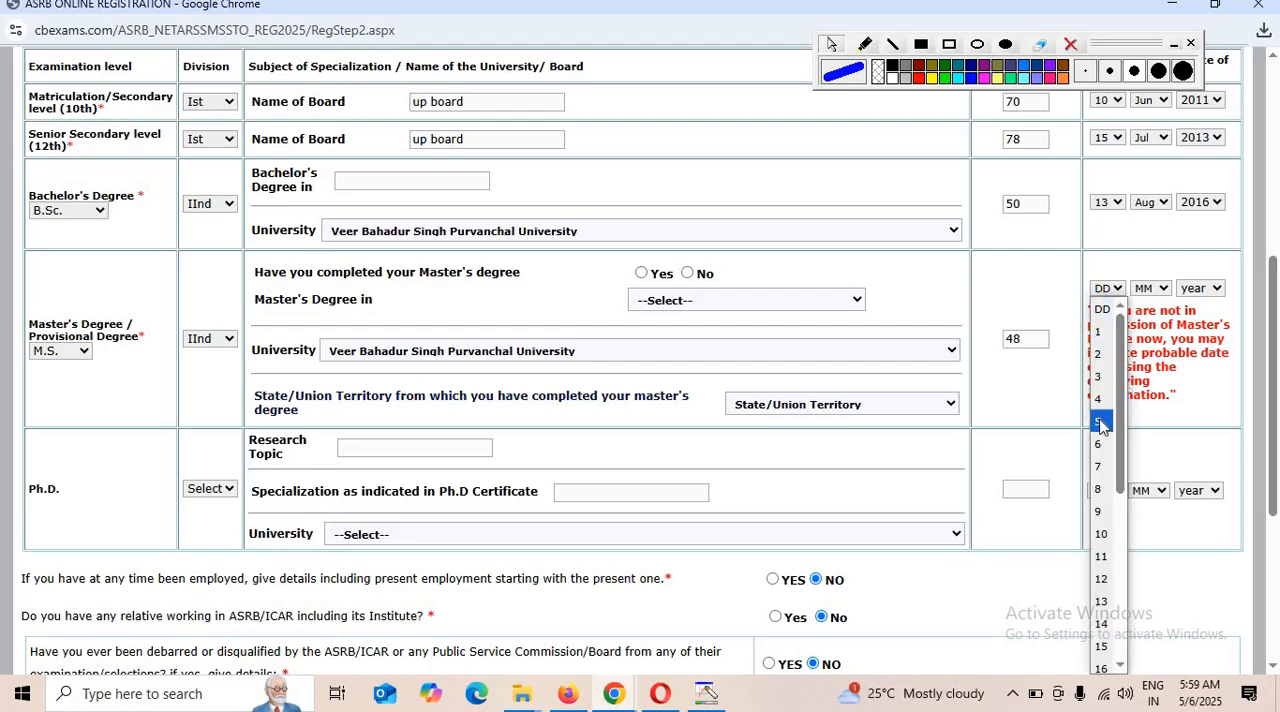
left_click(1100, 466)
left_click(1151, 289)
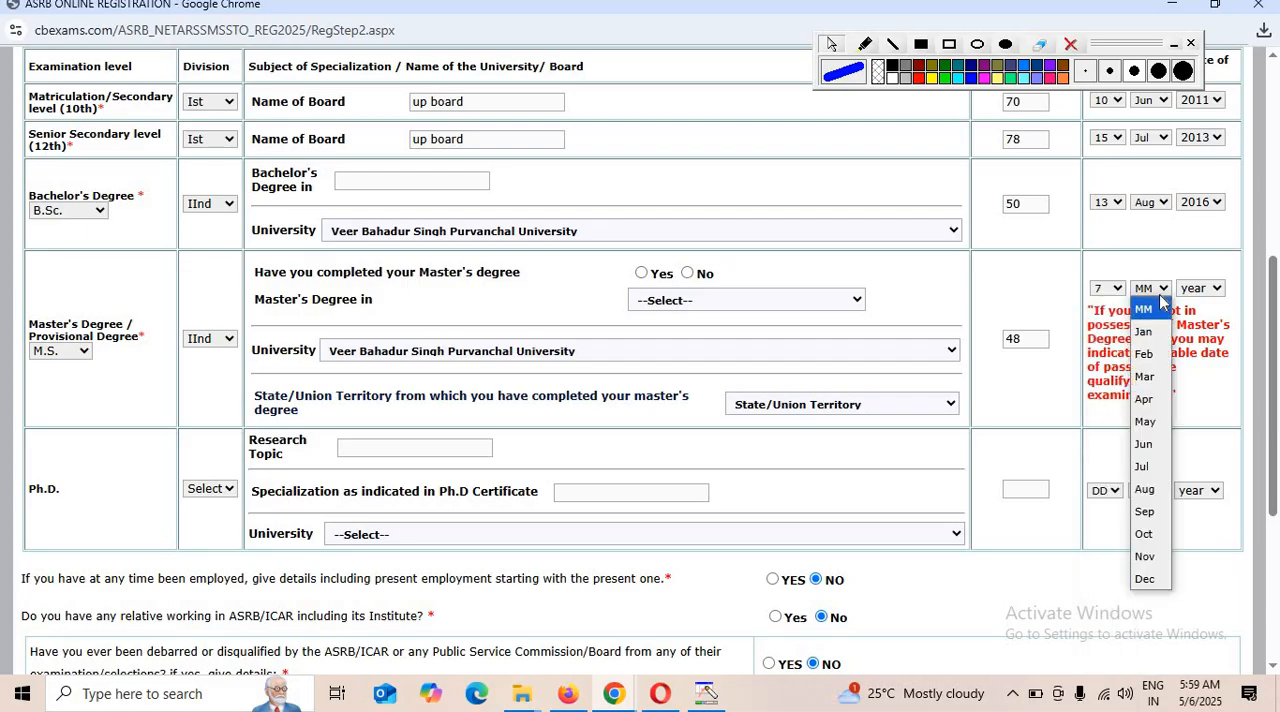
left_click(1193, 413)
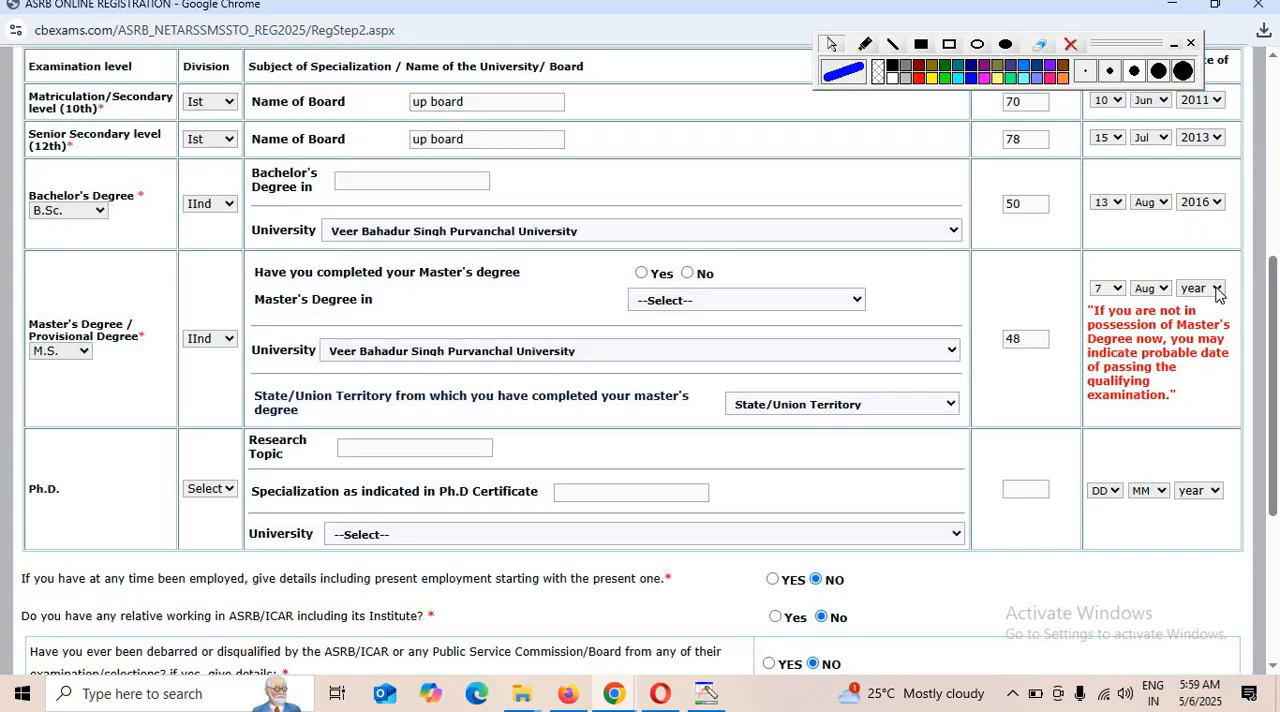
left_click(1200, 288)
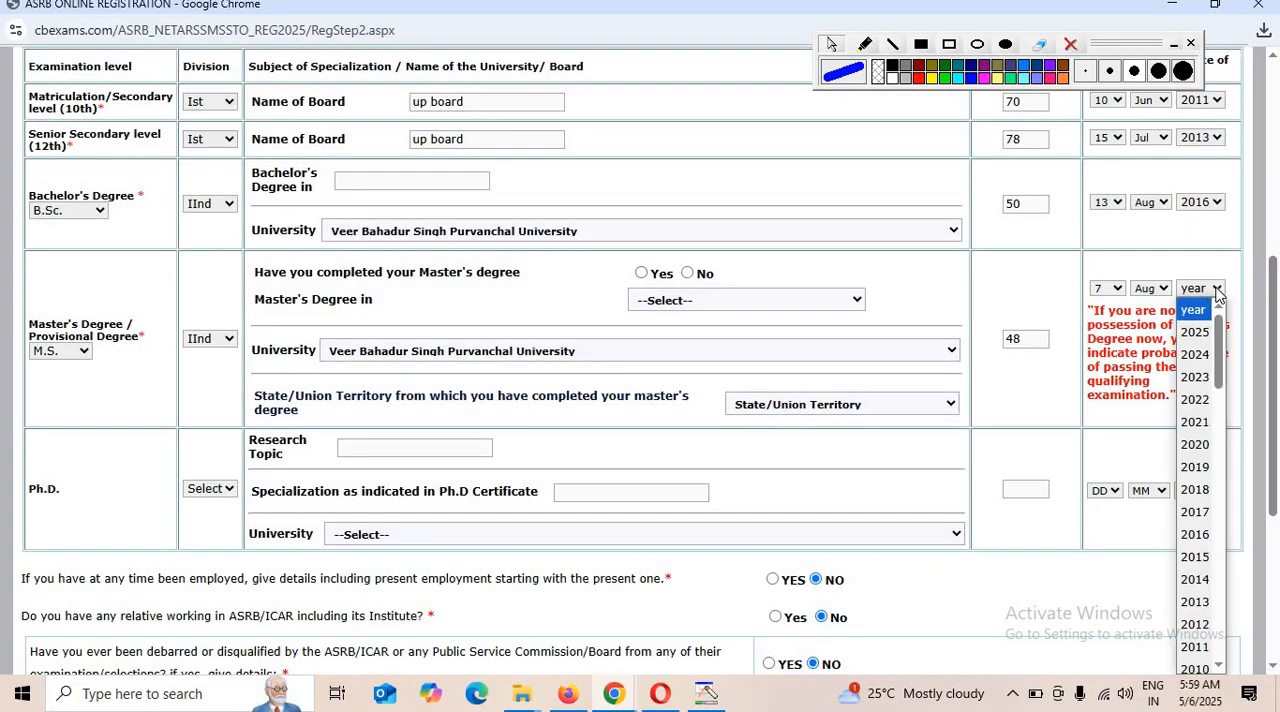
left_click(1195, 444)
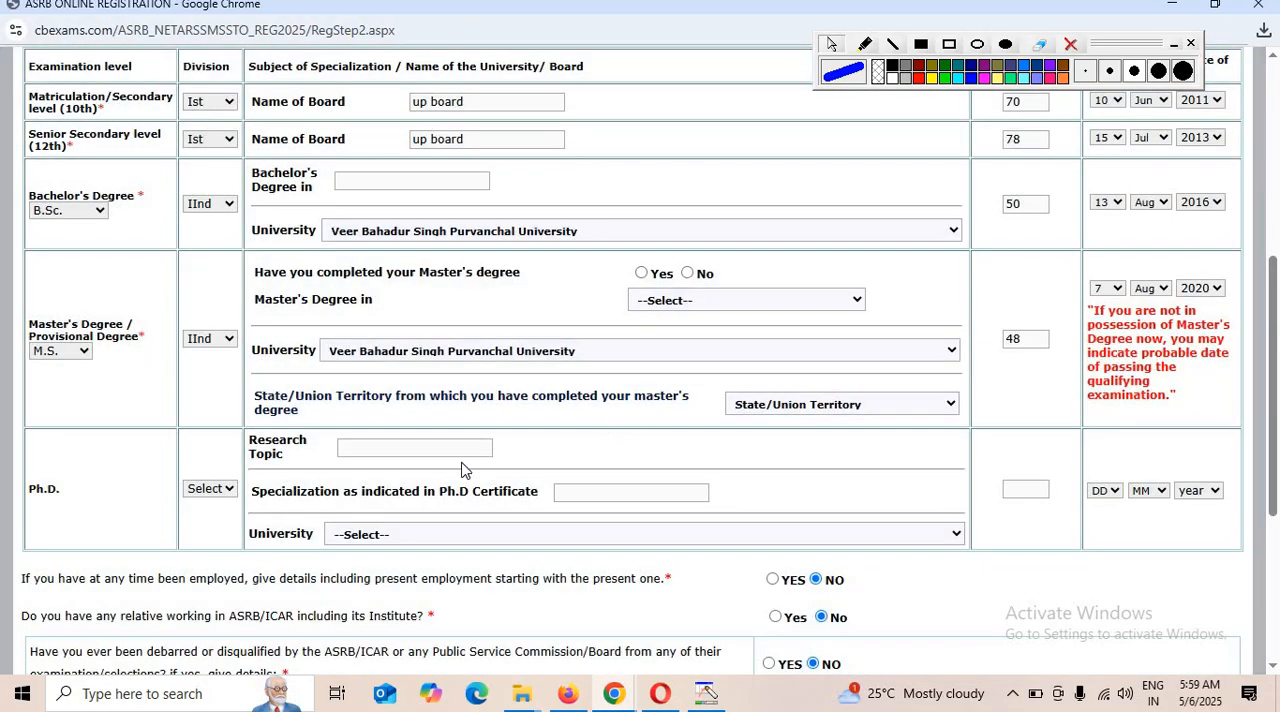
Choose UTTAR PRADESH as the State/Union Territory where the master's degree was completed.
left_click(820, 403)
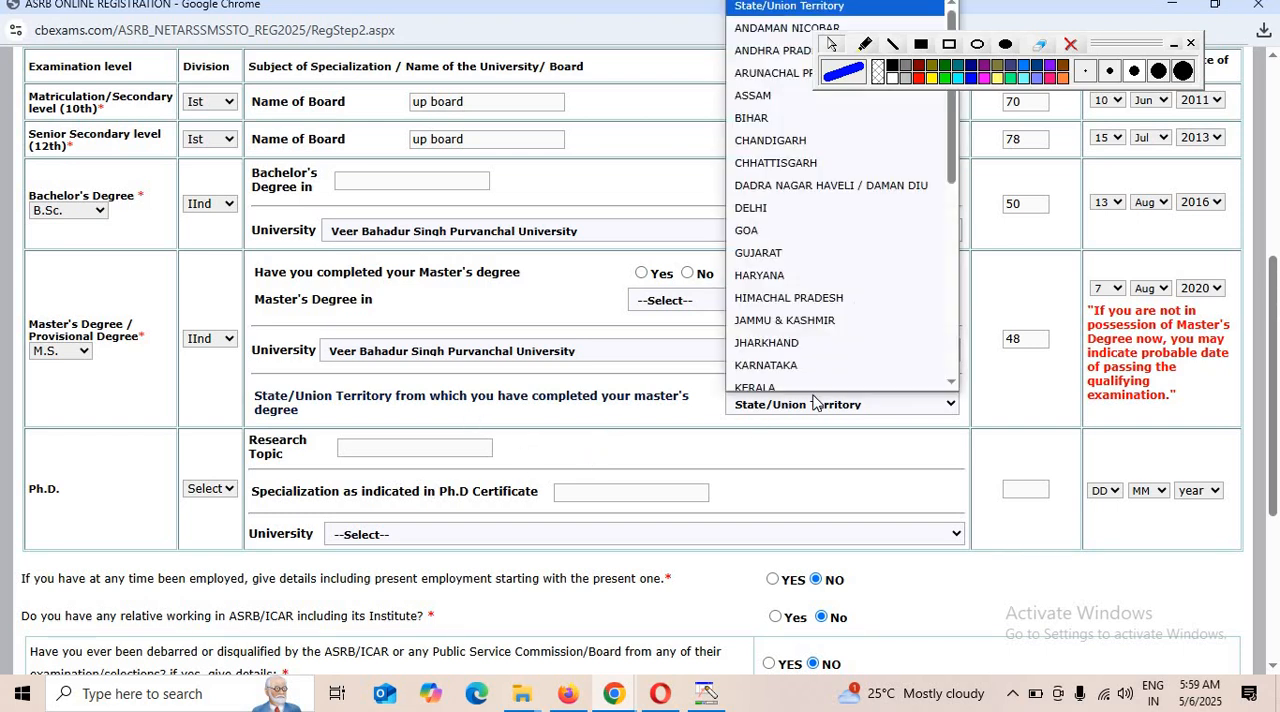
left_click(340, 417)
left_click(797, 411)
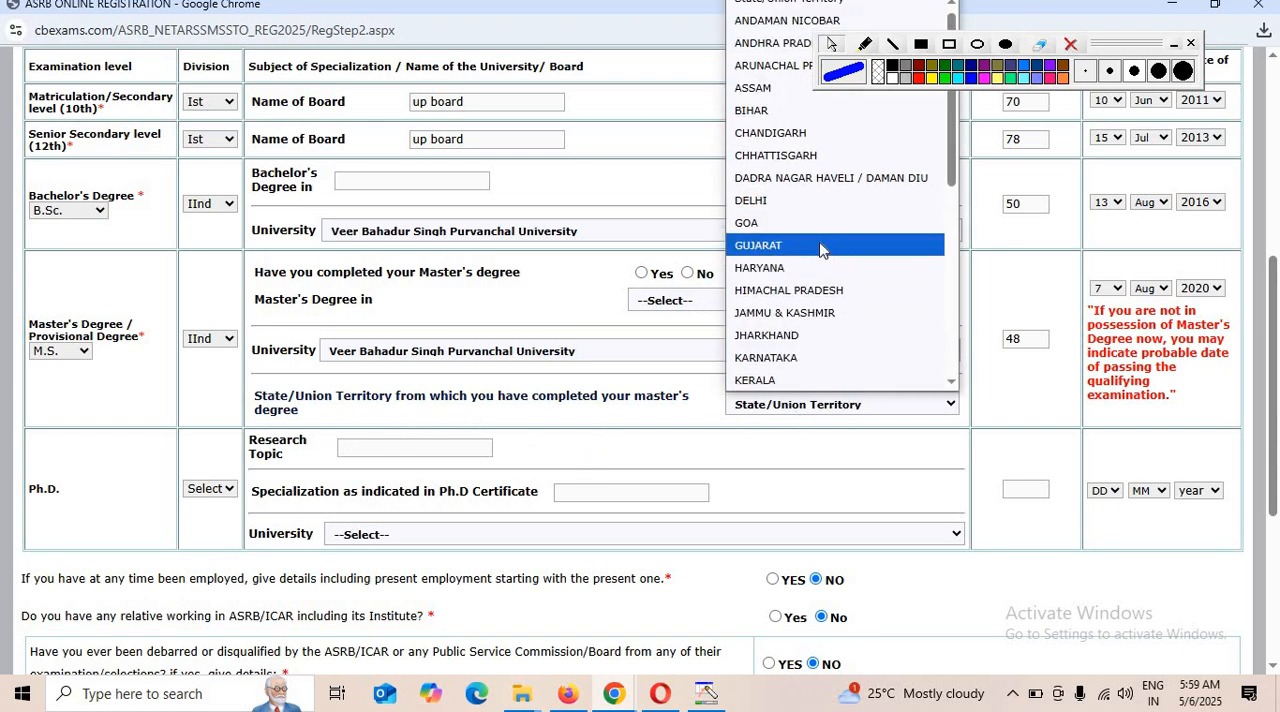
scroll(816, 260, "down", 5)
left_click(790, 338)
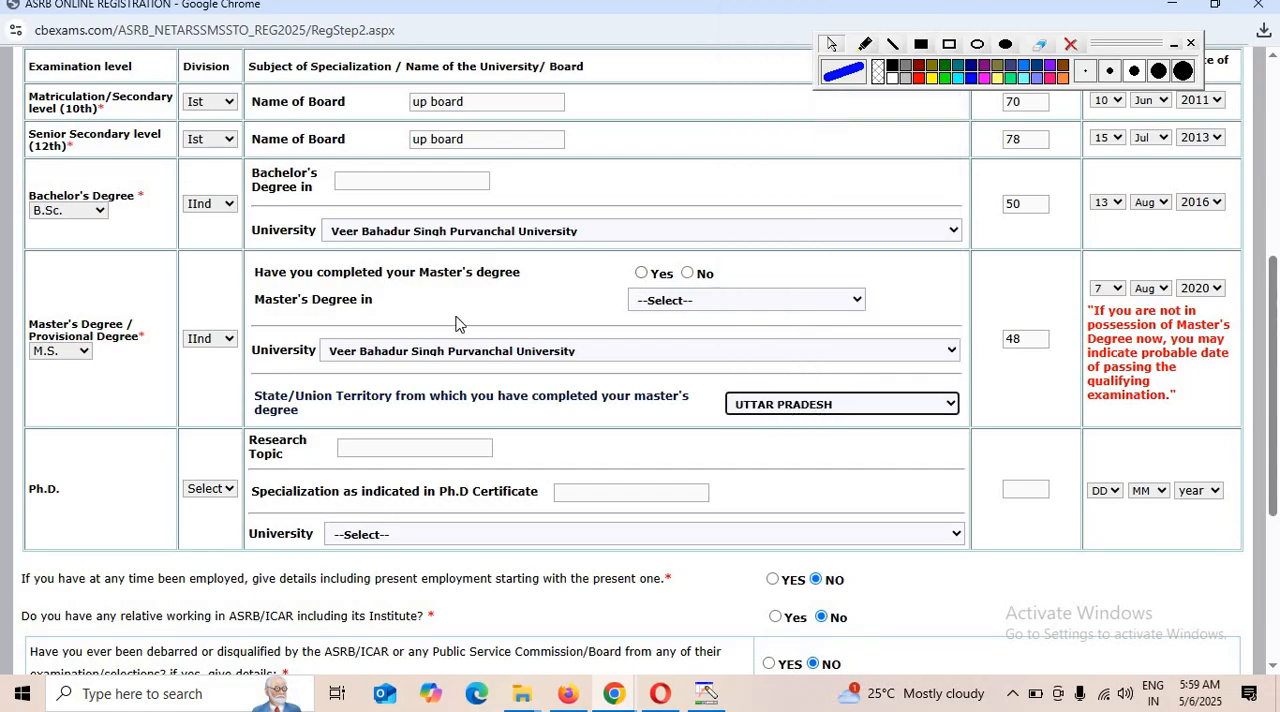
Review the Ph.D. fields and the employment and debarment questions below the academic details.
scroll(894, 409, "down", 3)
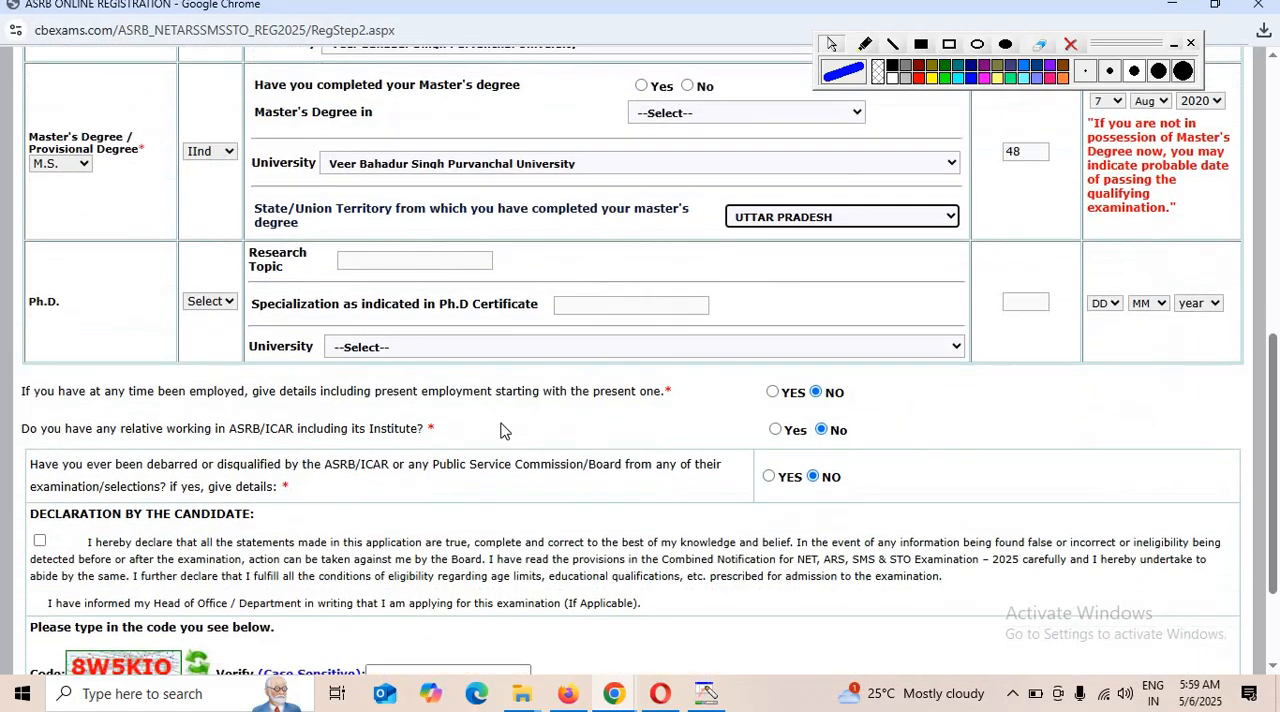
left_click_drag(43, 226, 115, 223)
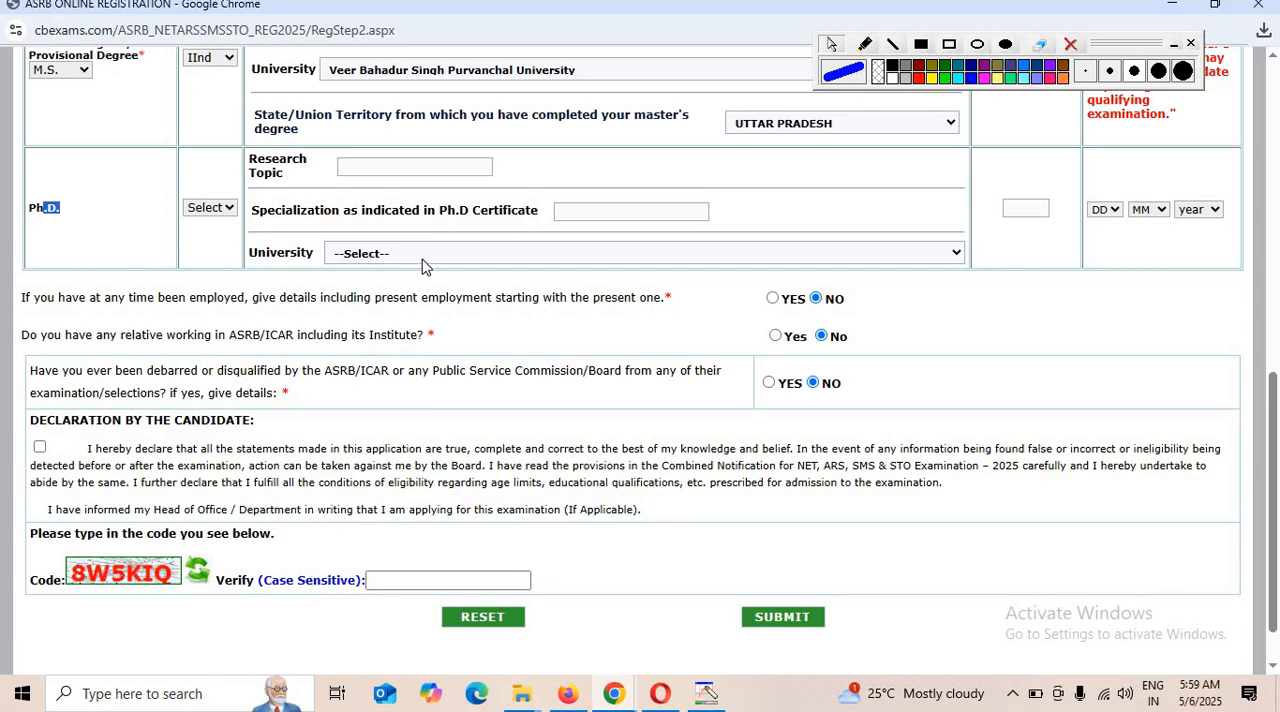
left_click_drag(306, 218, 560, 240)
left_click(586, 226)
left_click(390, 254)
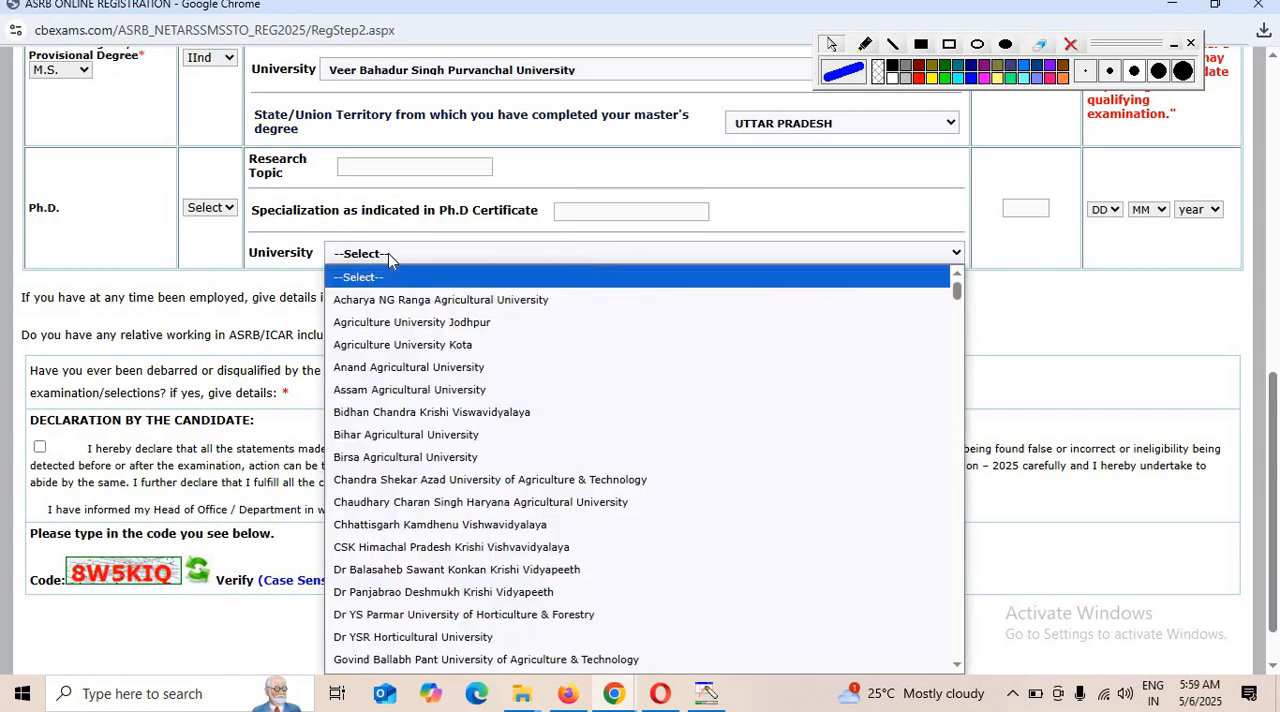
left_click(1008, 232)
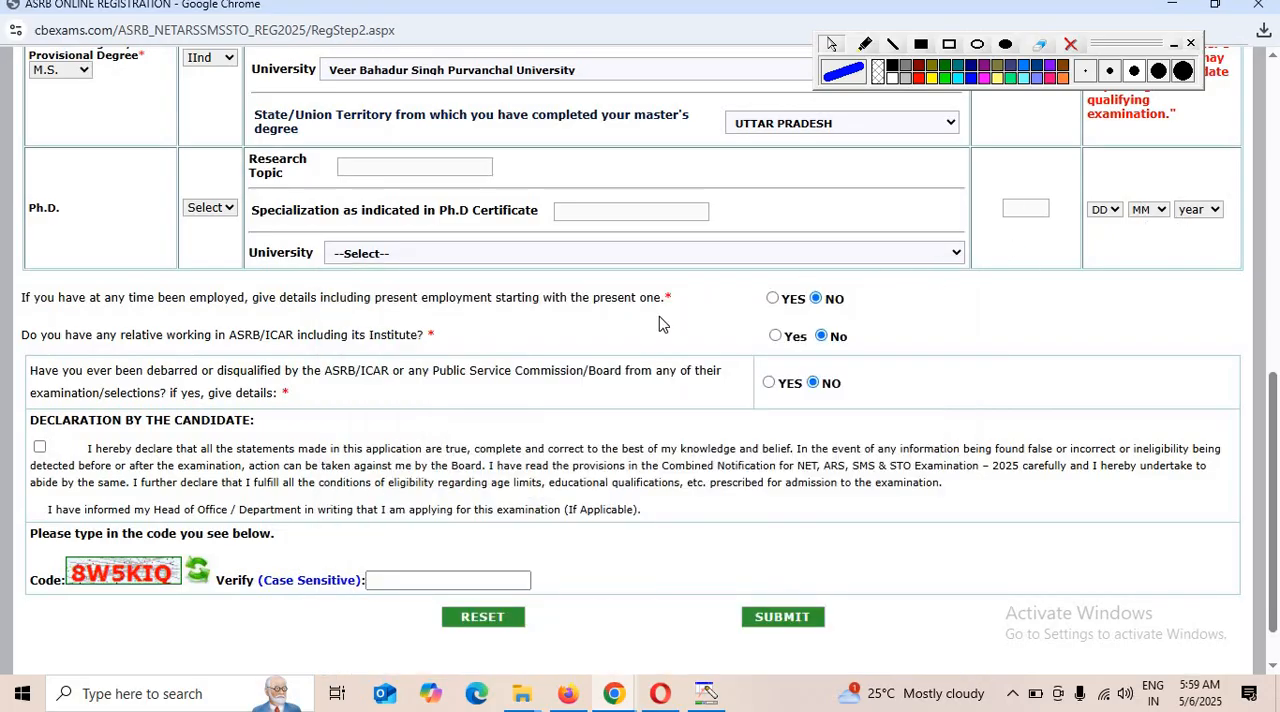
left_click_drag(73, 317, 785, 316)
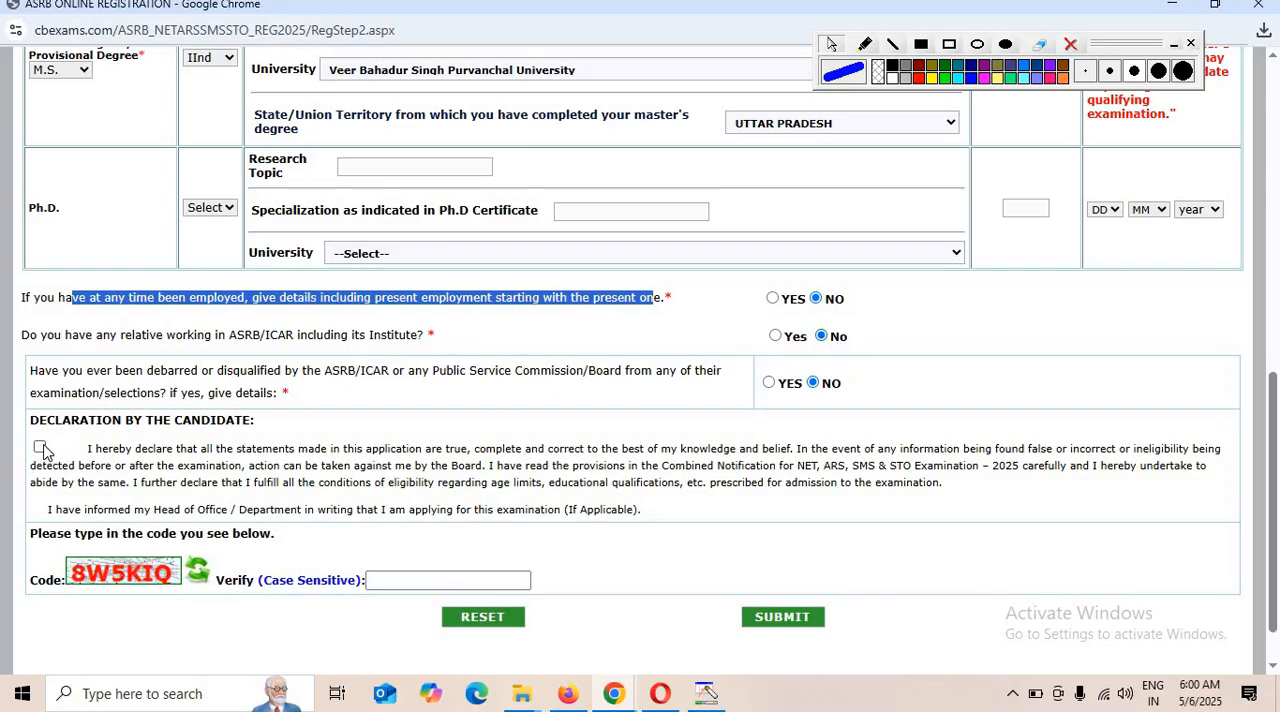
left_click_drag(30, 398, 152, 414)
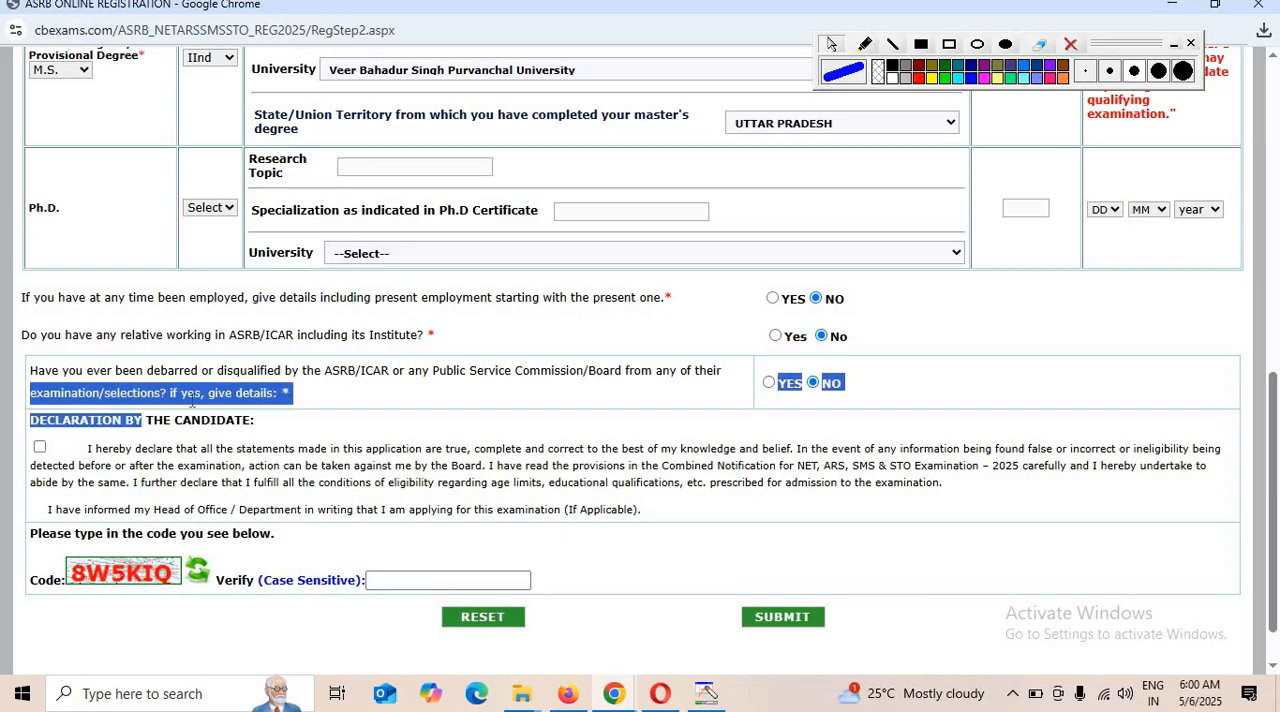
left_click(192, 398)
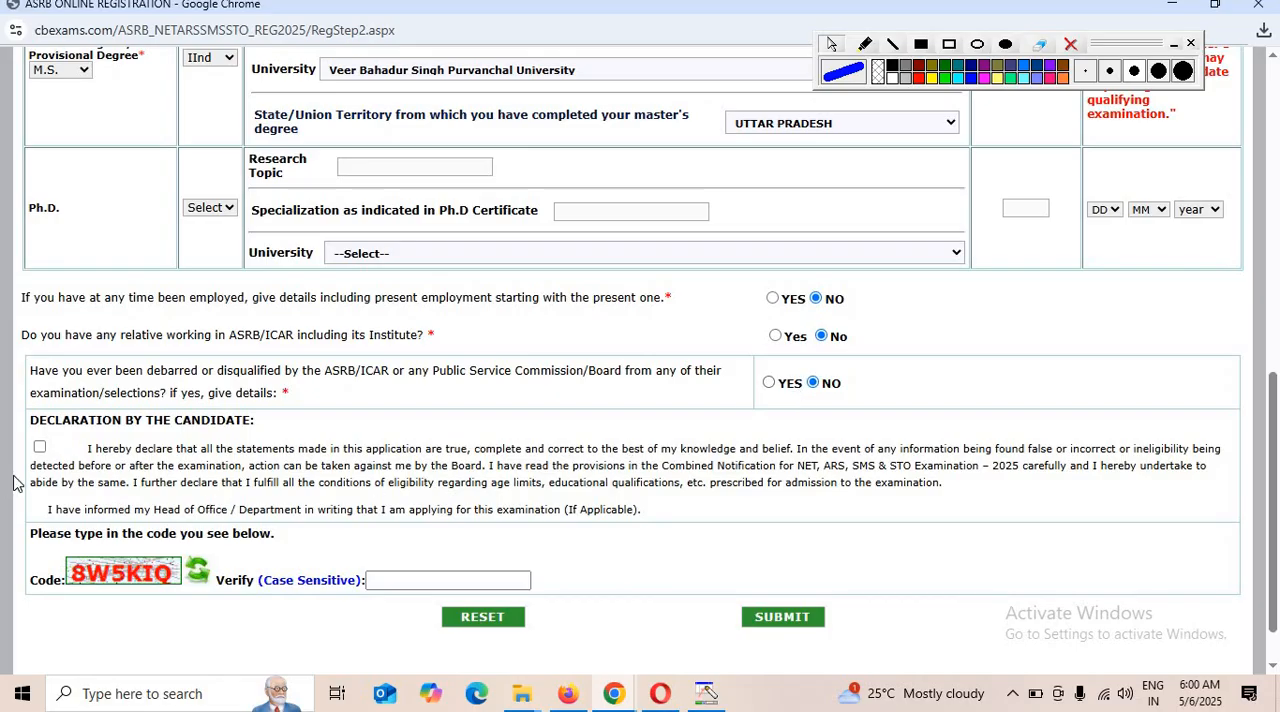
Accept the candidate declaration and submit Part-III with the displayed image code, continuing to Part-IV.
left_click(39, 447)
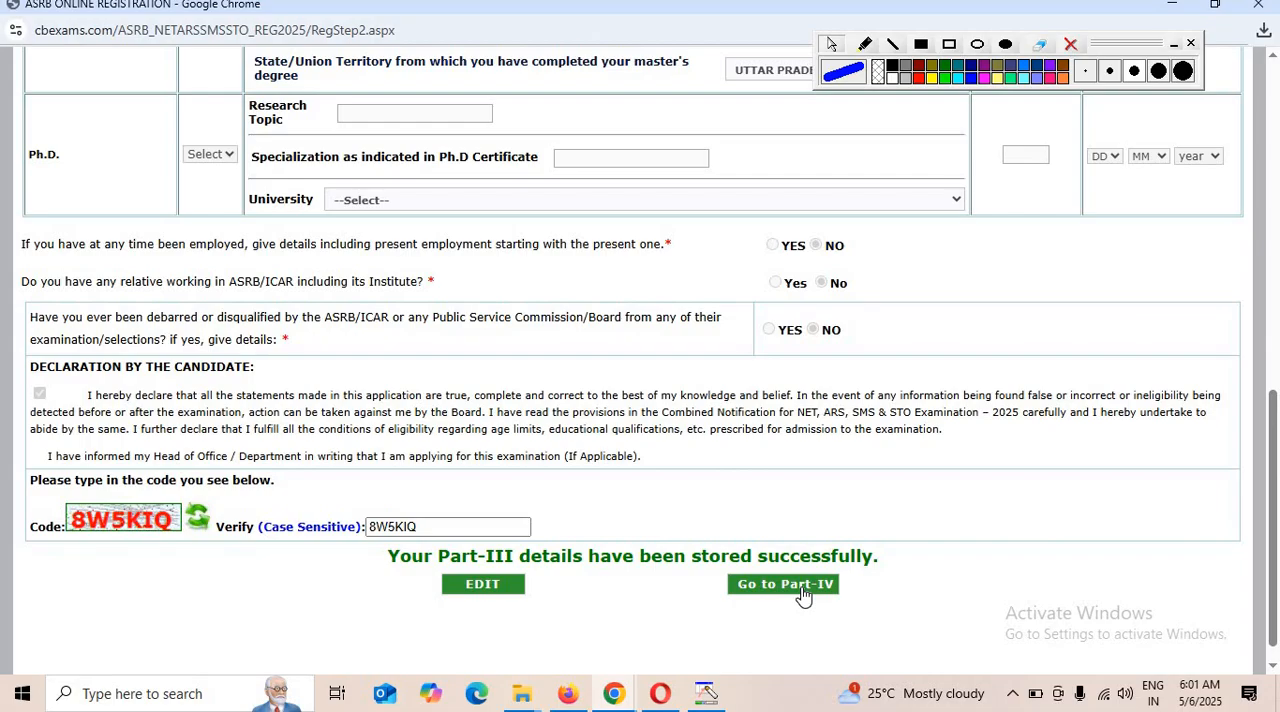
left_click(803, 590)
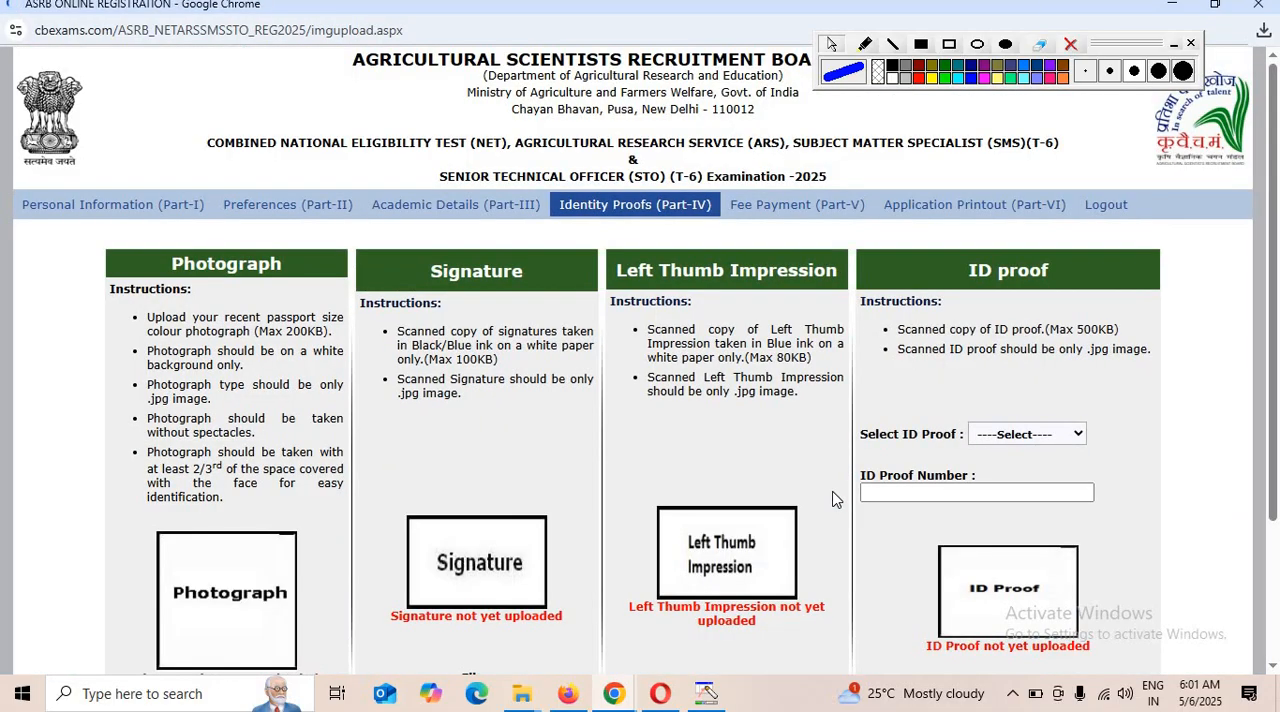
Examine the Part-IV upload instructions for the photograph, signature, left thumb impression and ID proof.
scroll(300, 228, "down", 1)
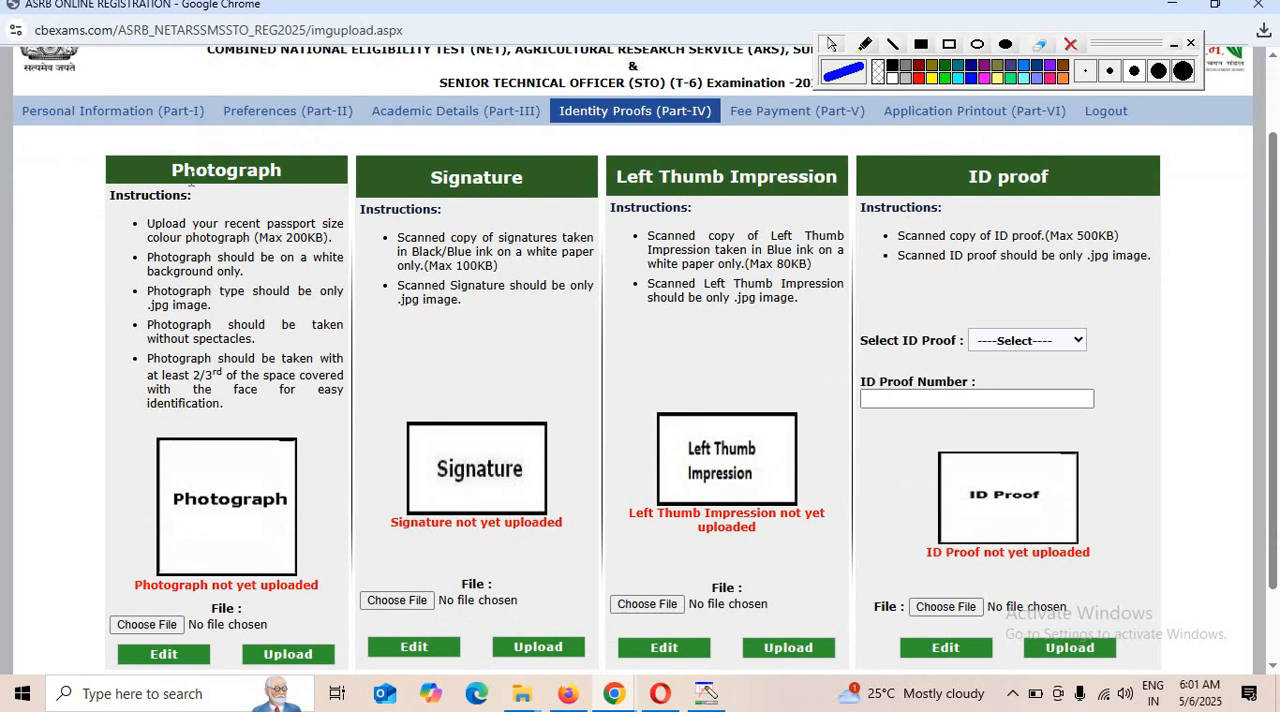
mouse_move(190, 178)
left_mouse_down()
mouse_move(210, 258)
mouse_move(297, 400)
left_mouse_up()
left_click(455, 218)
left_click_drag(500, 322, 500, 488)
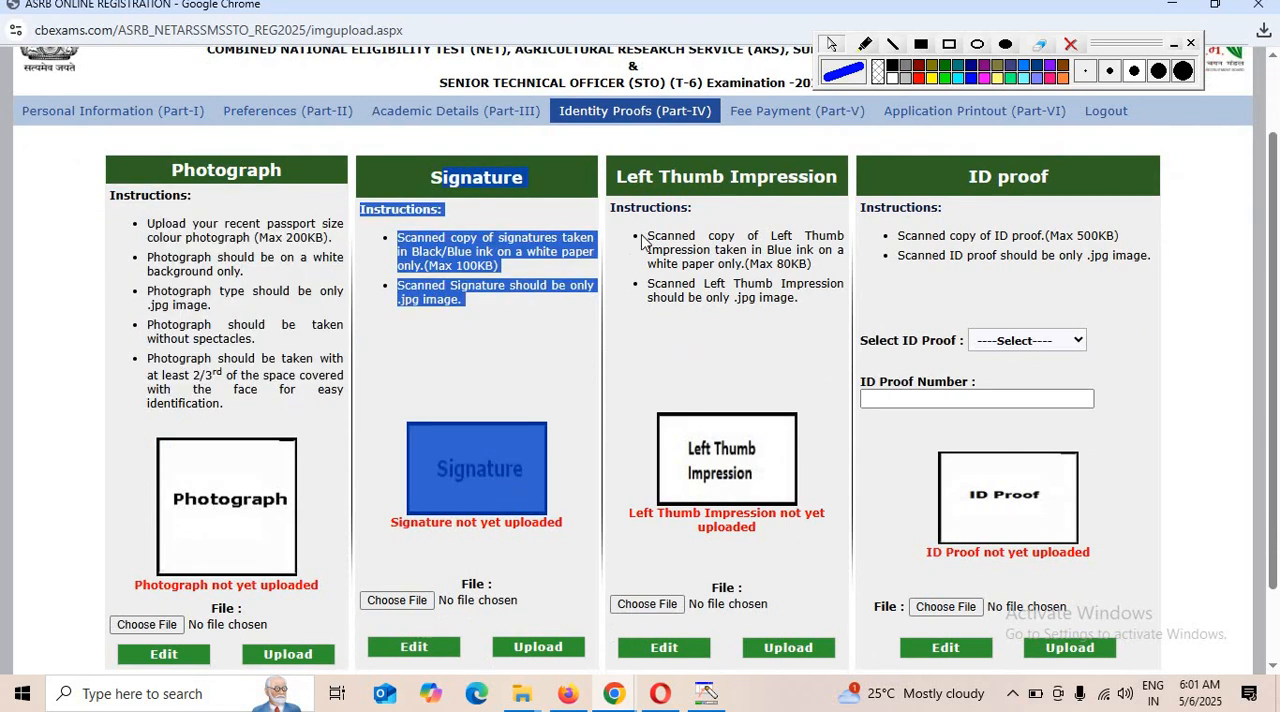
mouse_move(648, 196)
left_mouse_down()
mouse_move(677, 391)
mouse_move(803, 550)
mouse_move(952, 198)
mouse_move(1027, 470)
left_mouse_up()
scroll(1033, 468, "down", 1)
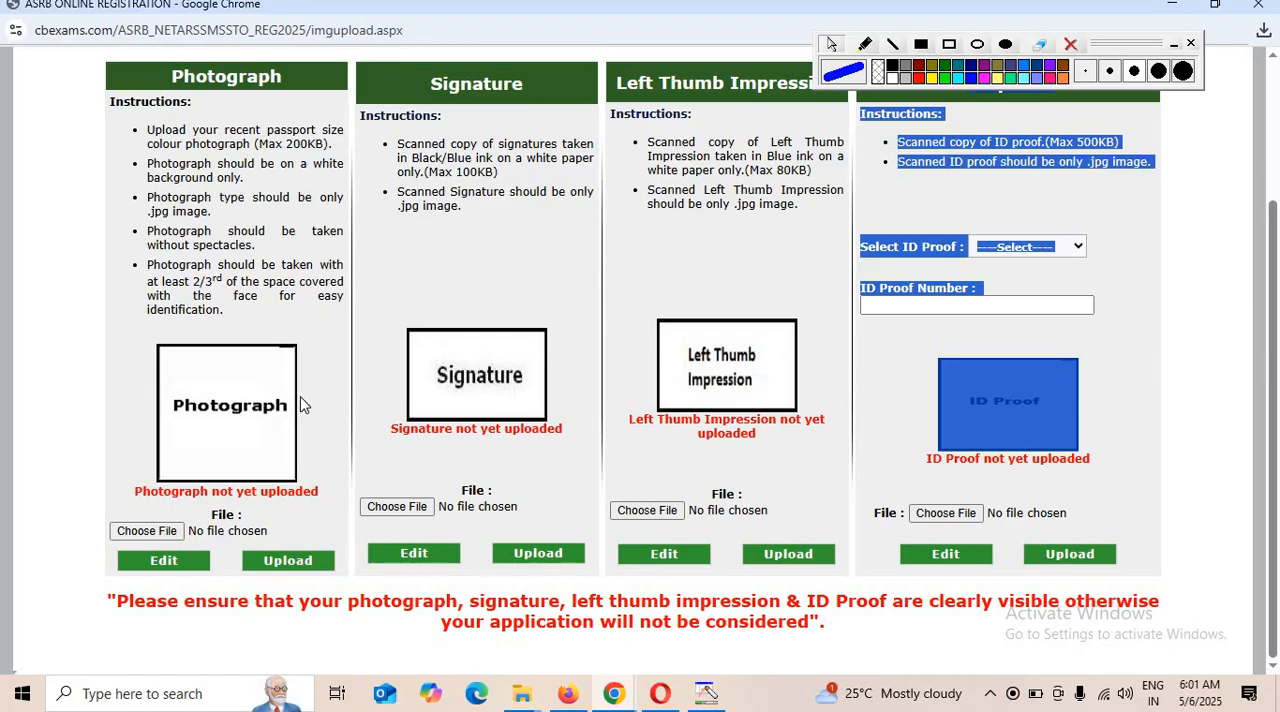
left_click_drag(145, 131, 328, 131)
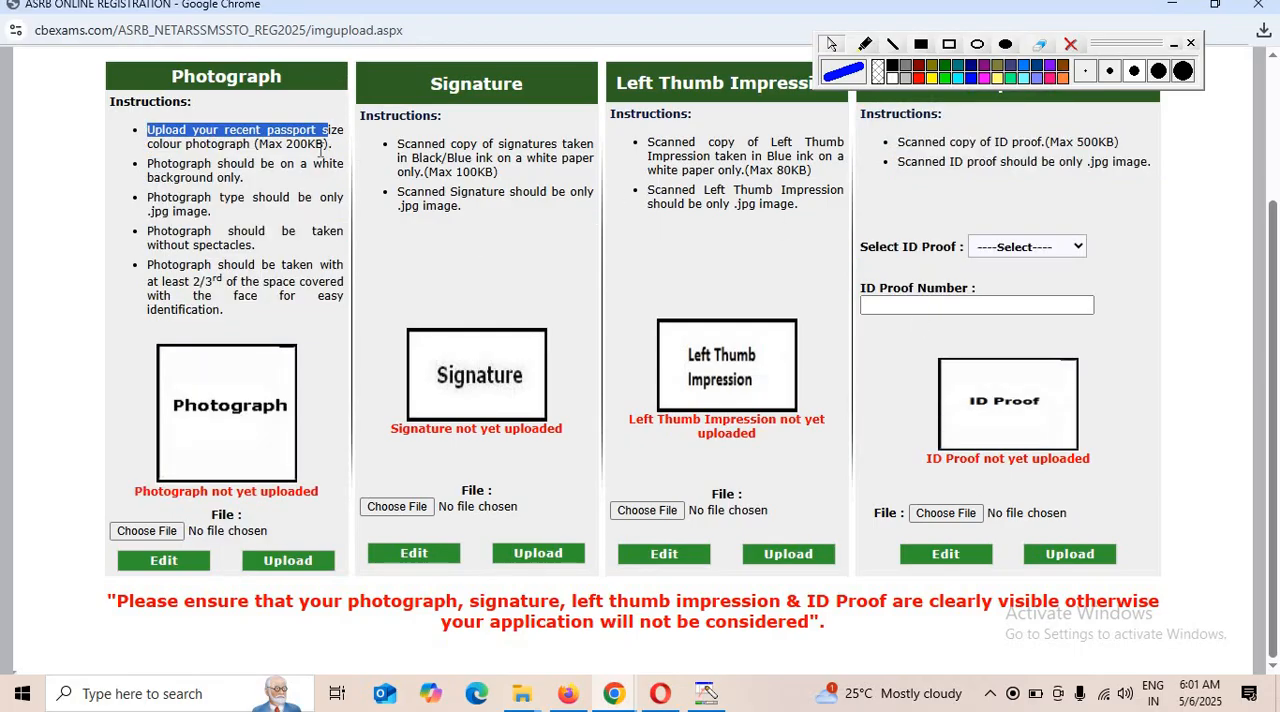
left_click(277, 170)
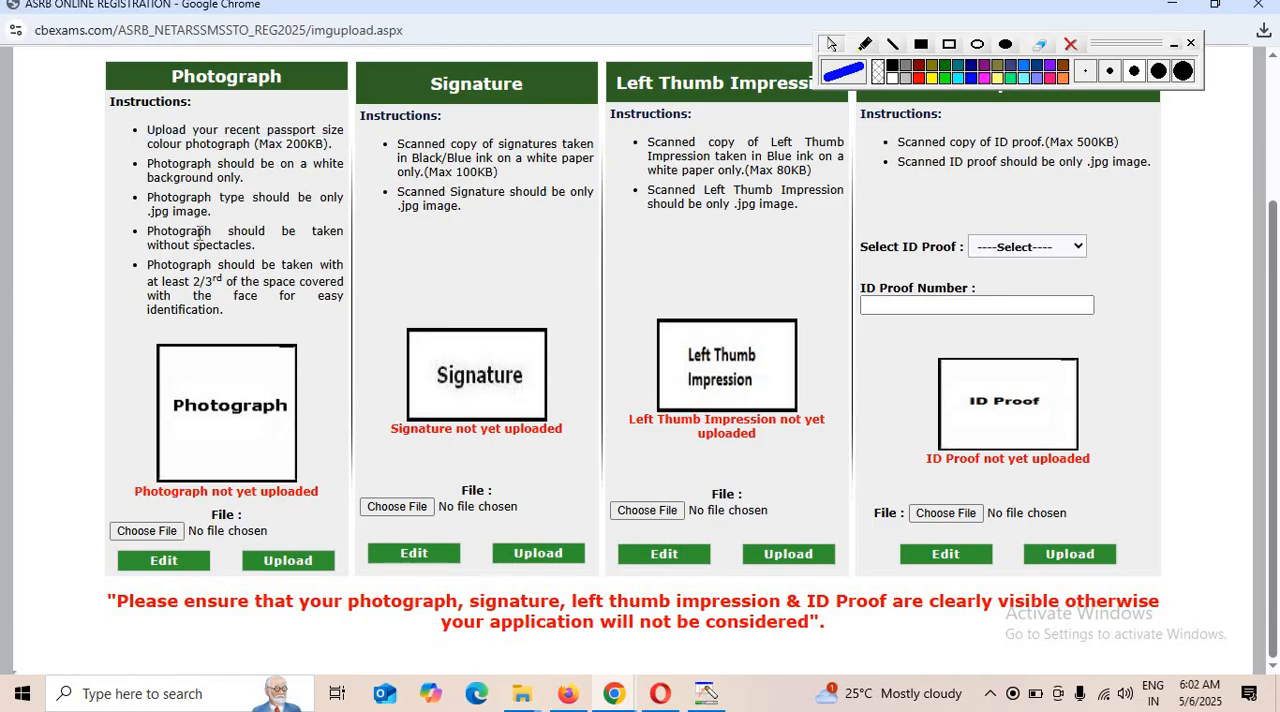
left_click_drag(148, 246, 251, 262)
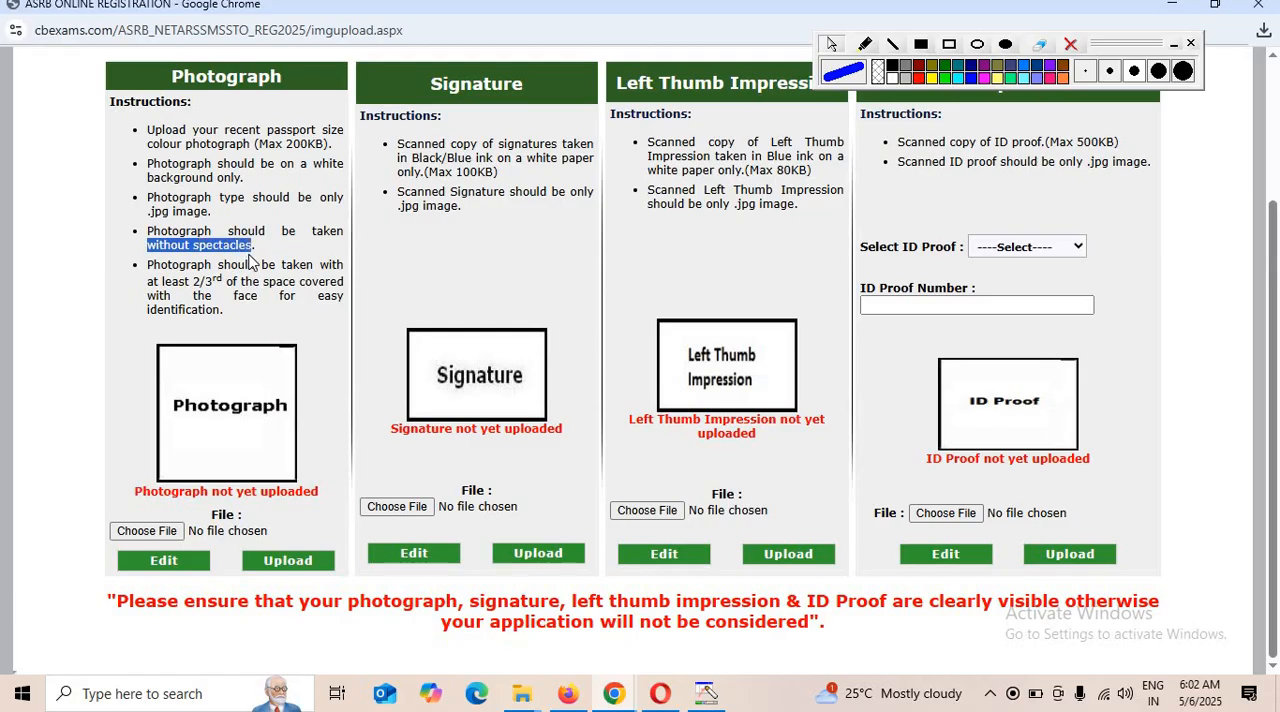
left_click(181, 232)
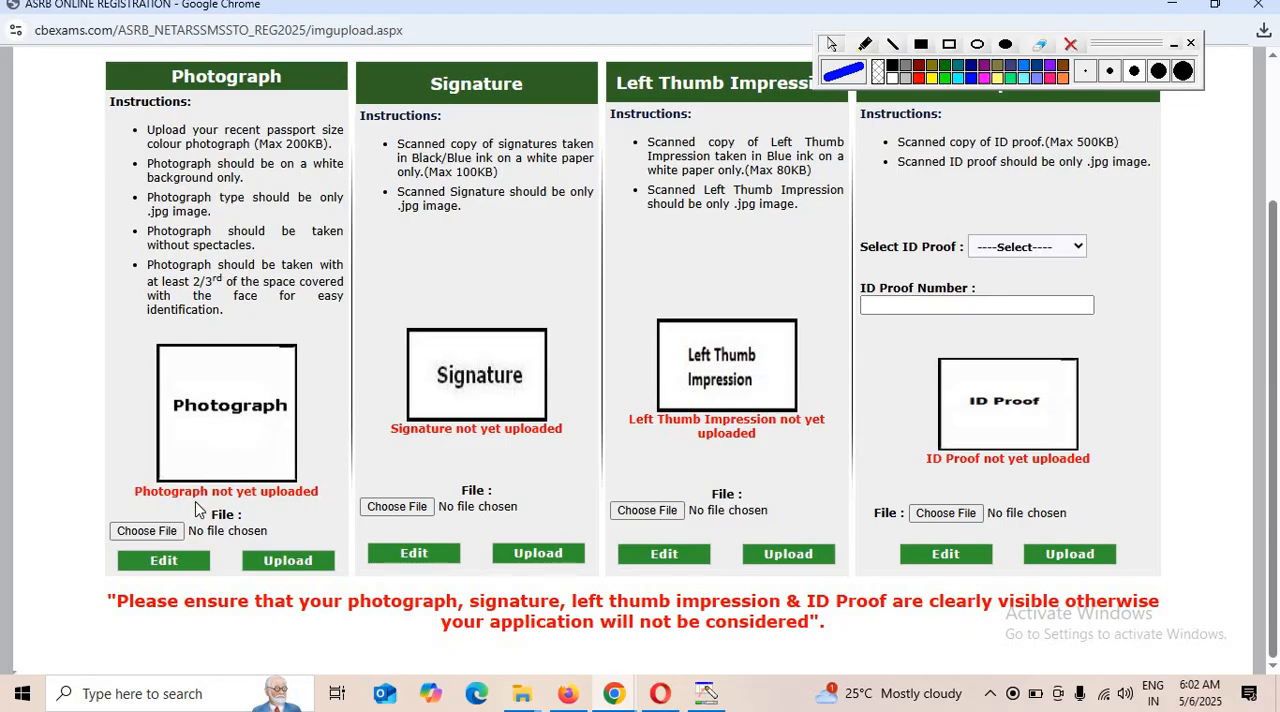
Choose the candidate's portrait image from the Downloads folder and upload it as the photograph.
left_click(148, 531)
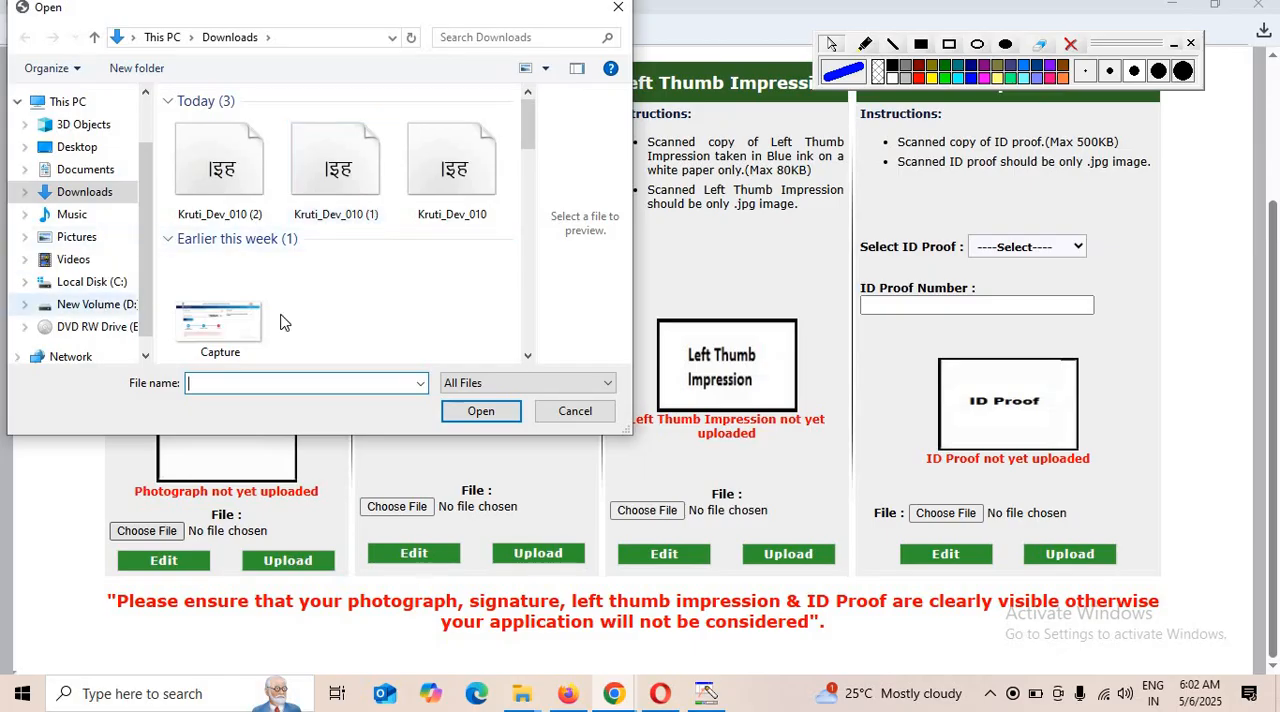
scroll(317, 300, "down", 3)
left_click(424, 296)
double_click(336, 278)
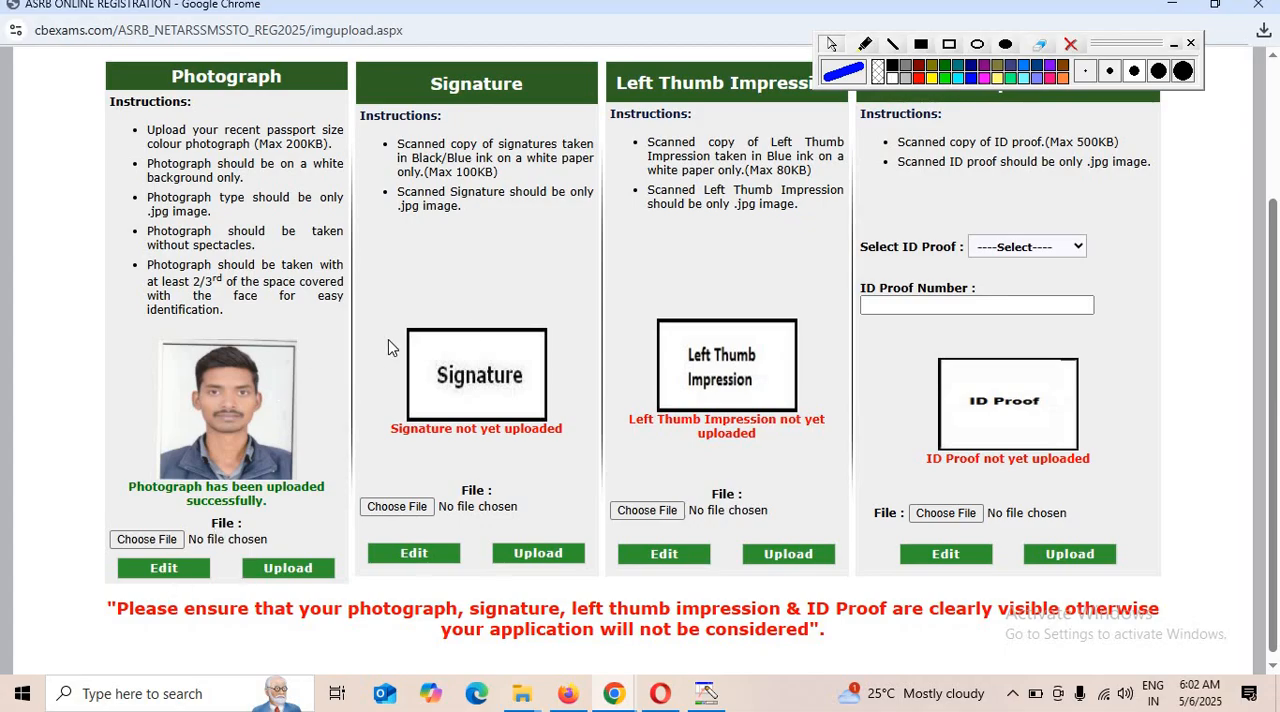
Choose sign.jpg from the Downloads folder and upload it as the signature.
left_click(390, 510)
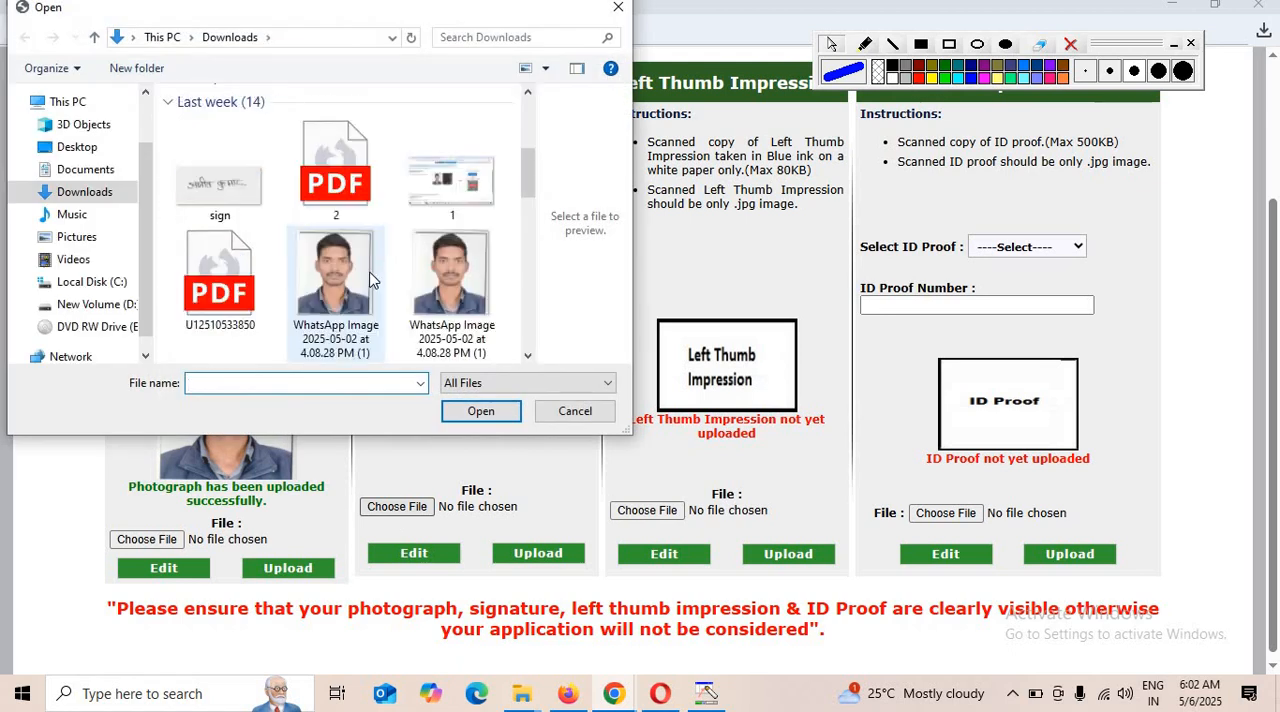
double_click(220, 185)
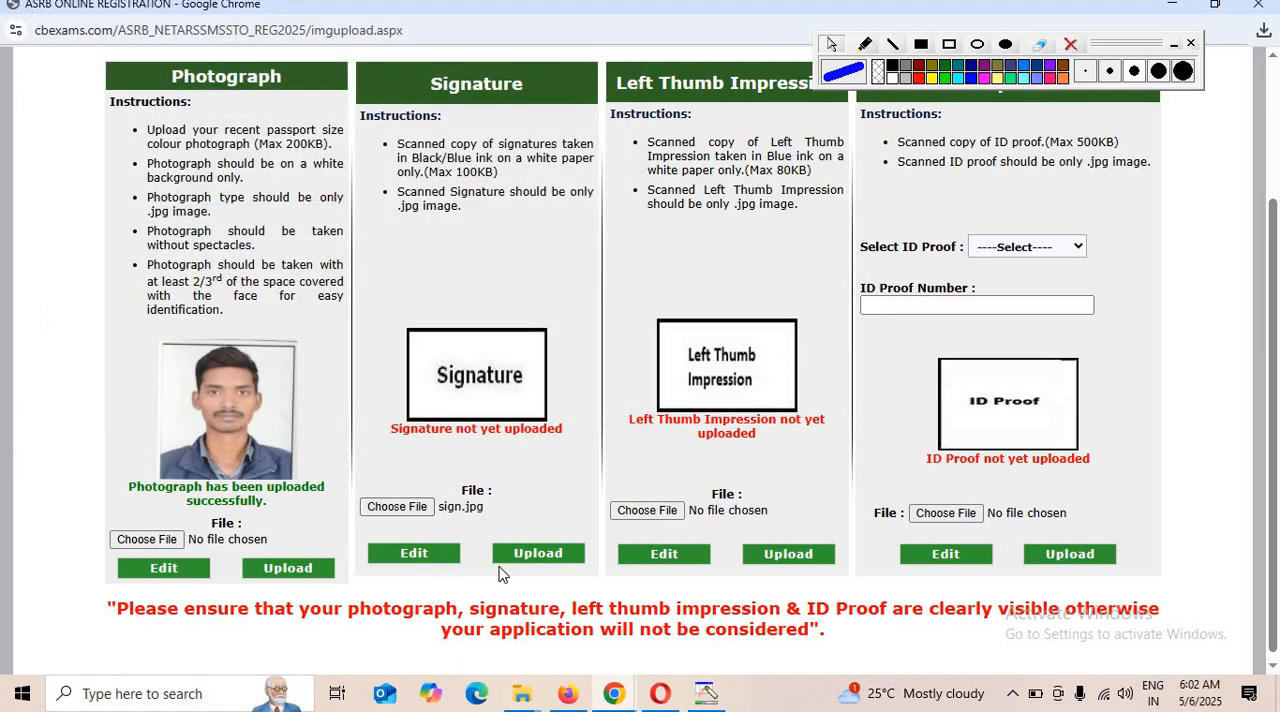
left_click(548, 556)
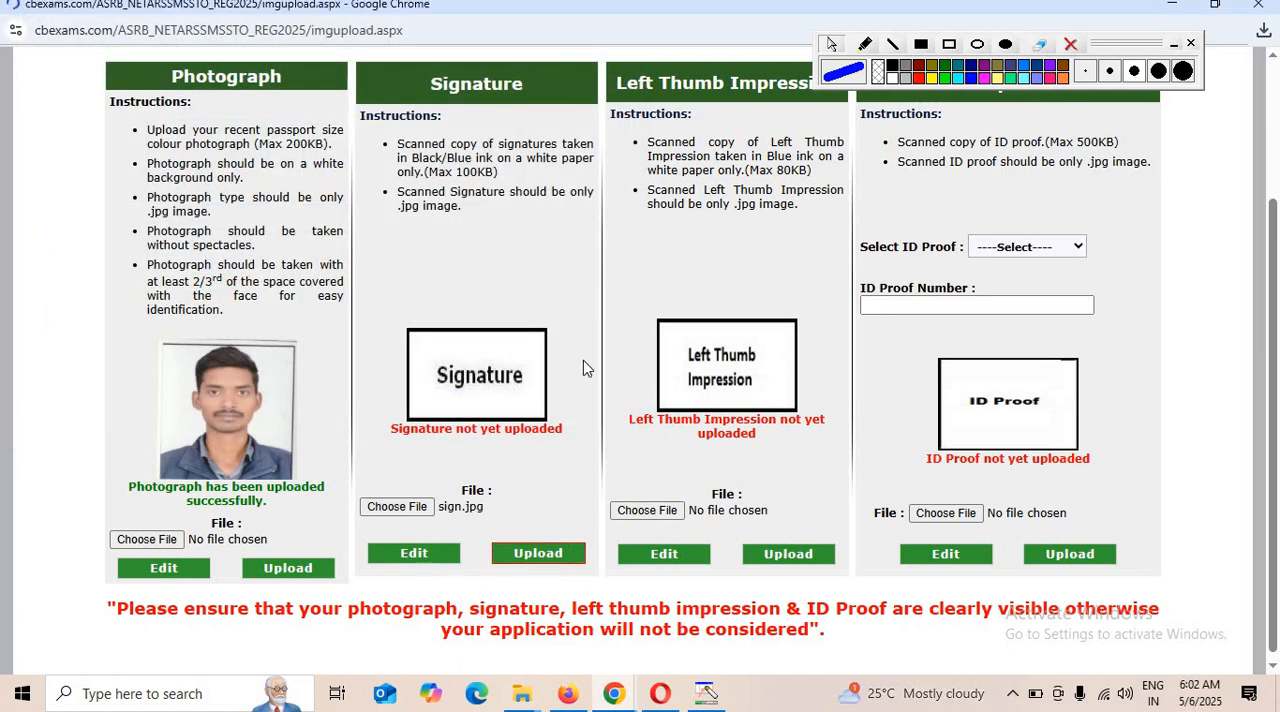
scroll(757, 308, "down", 1)
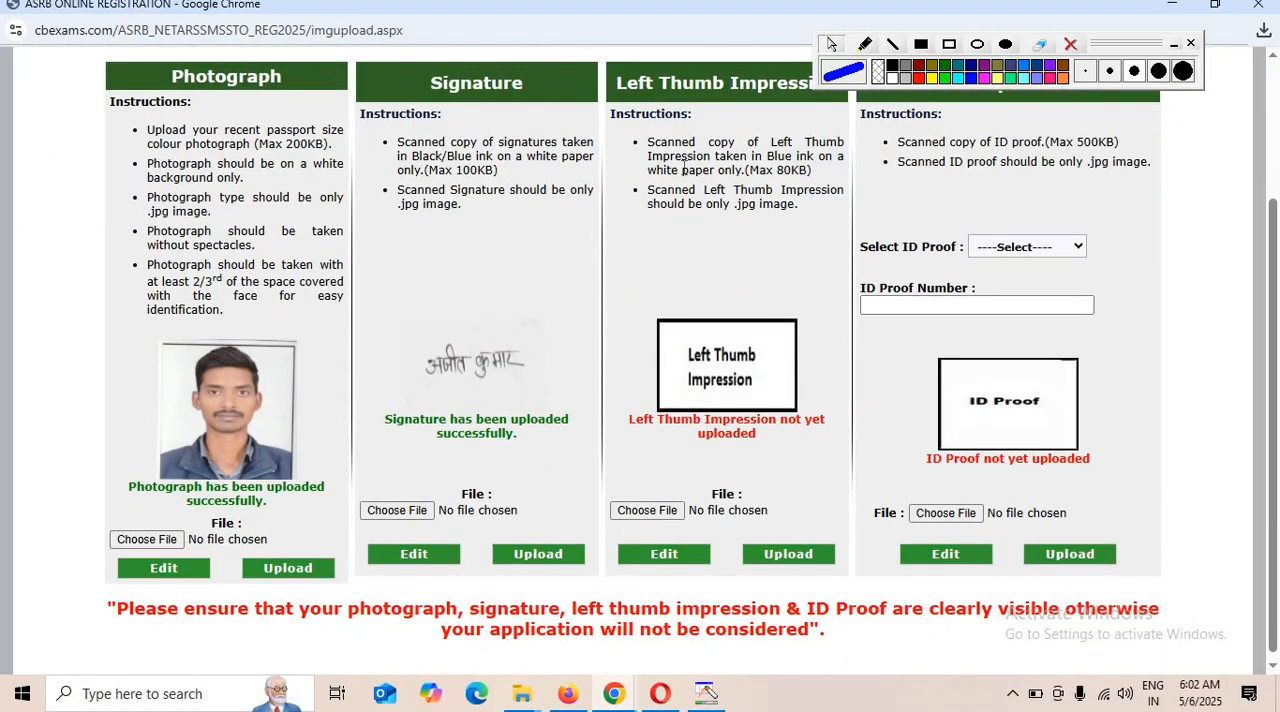
Try to upload bbb.jpeg from the SIGN folder in Downloads as the left thumb impression.
left_click(647, 510)
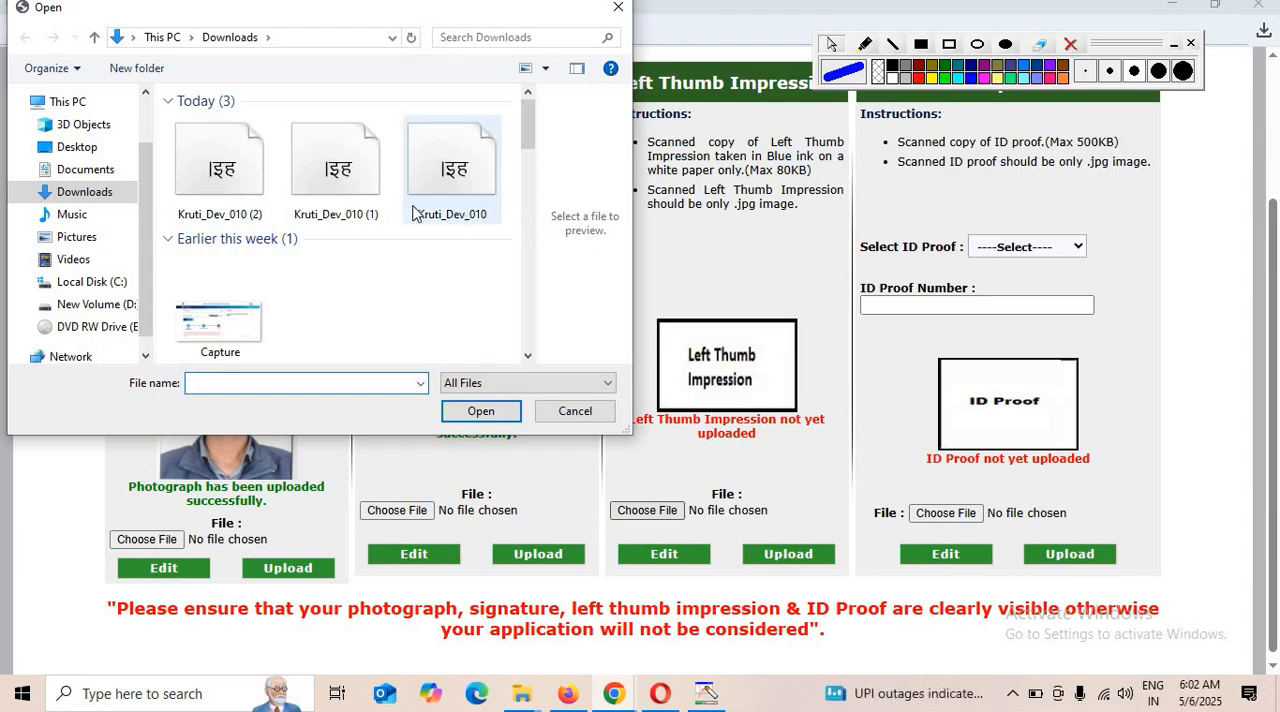
scroll(312, 265, "down", 10)
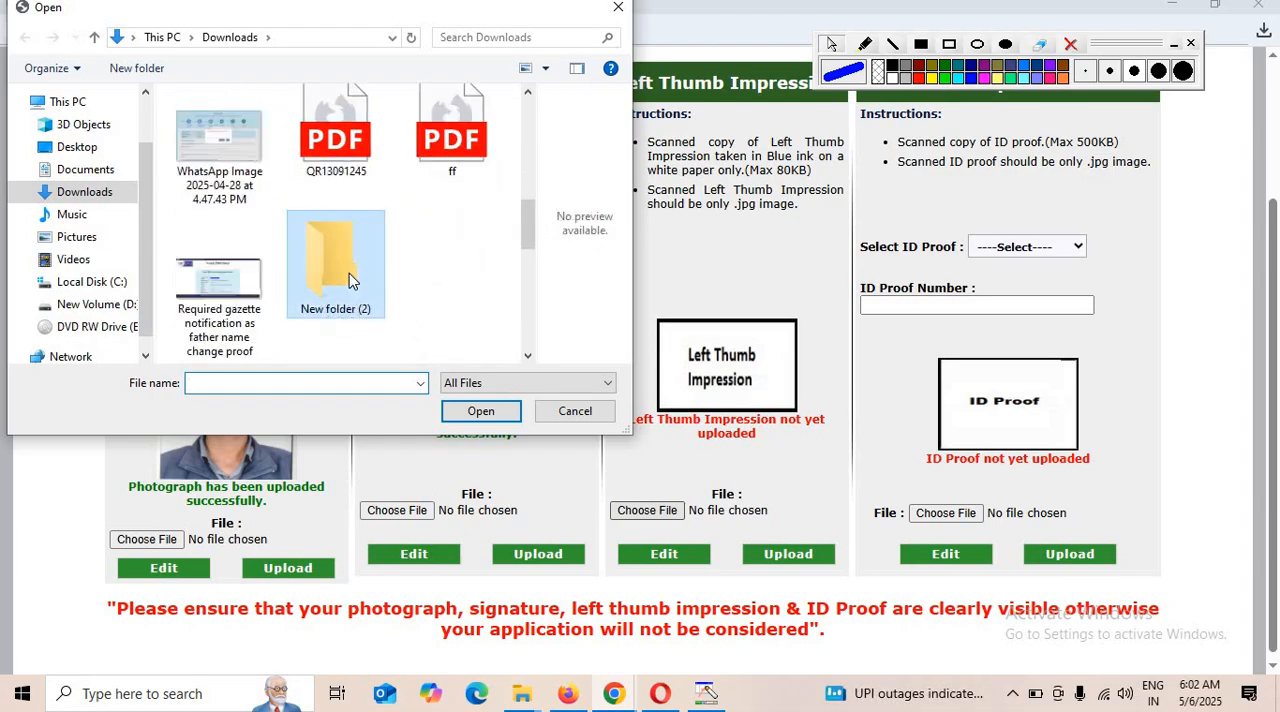
double_click(335, 262)
left_click(171, 37)
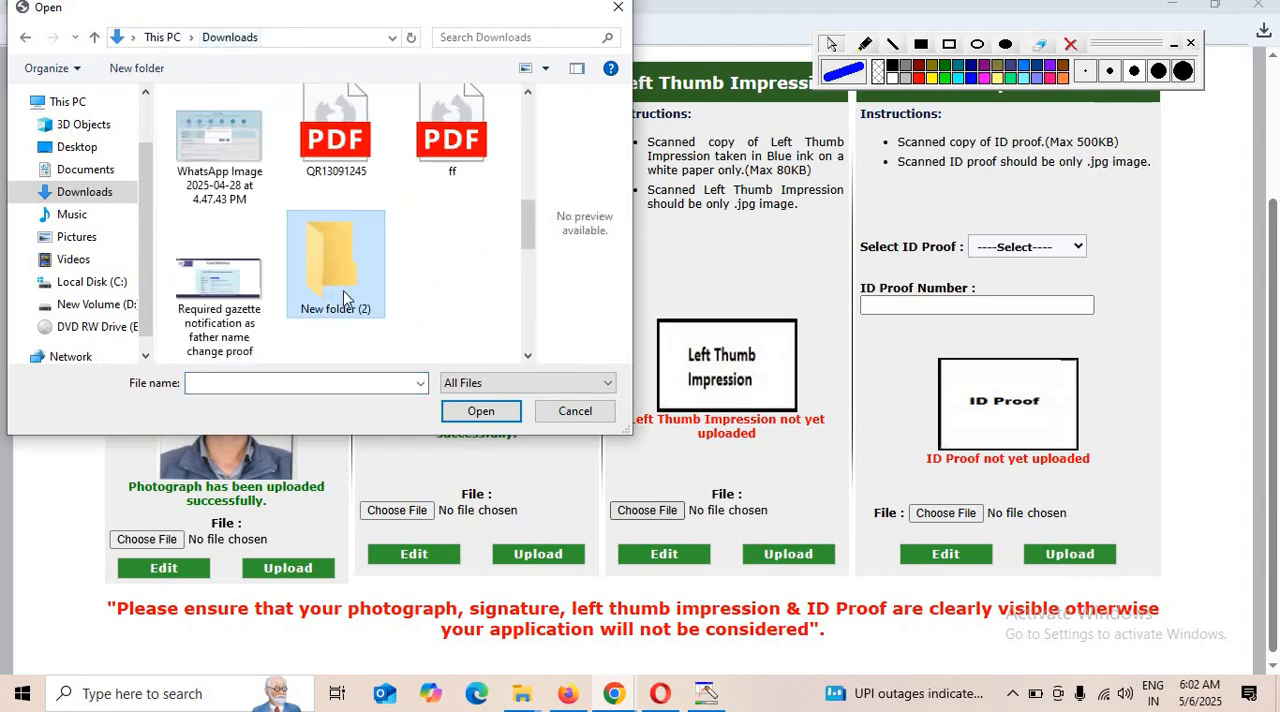
scroll(405, 303, "down", 2)
scroll(300, 290, "down", 2)
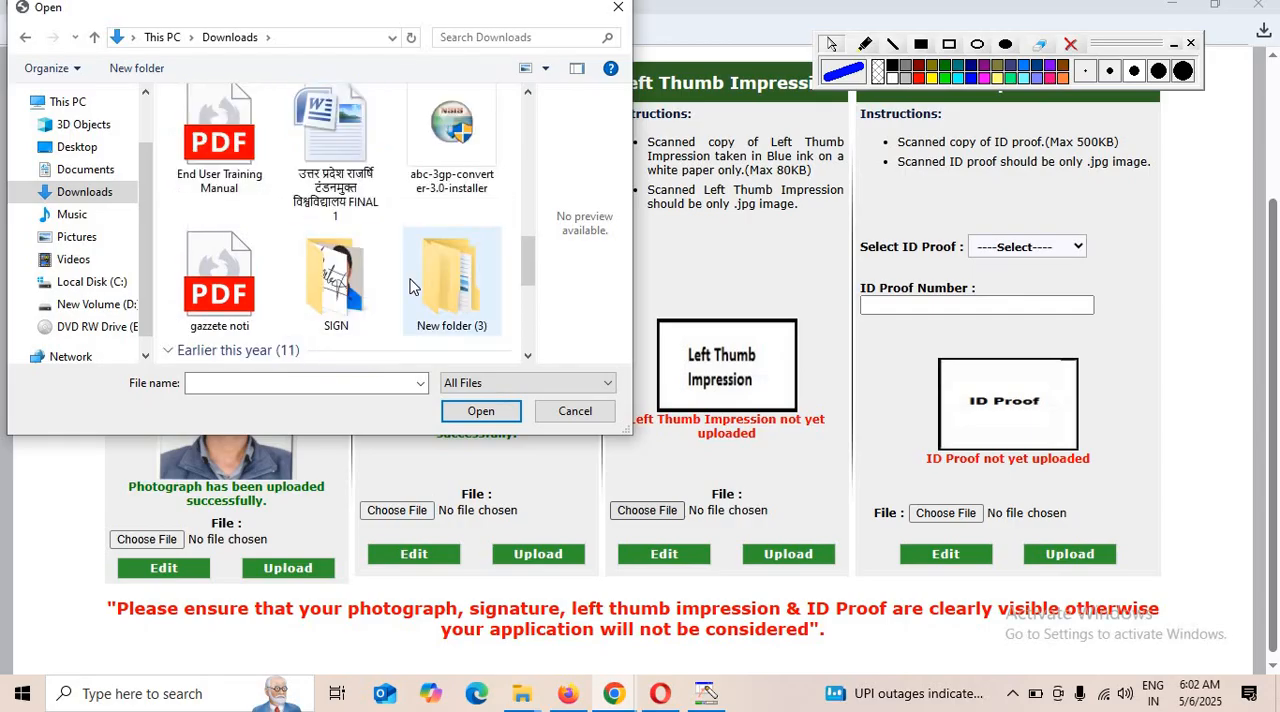
double_click(362, 298)
double_click(344, 150)
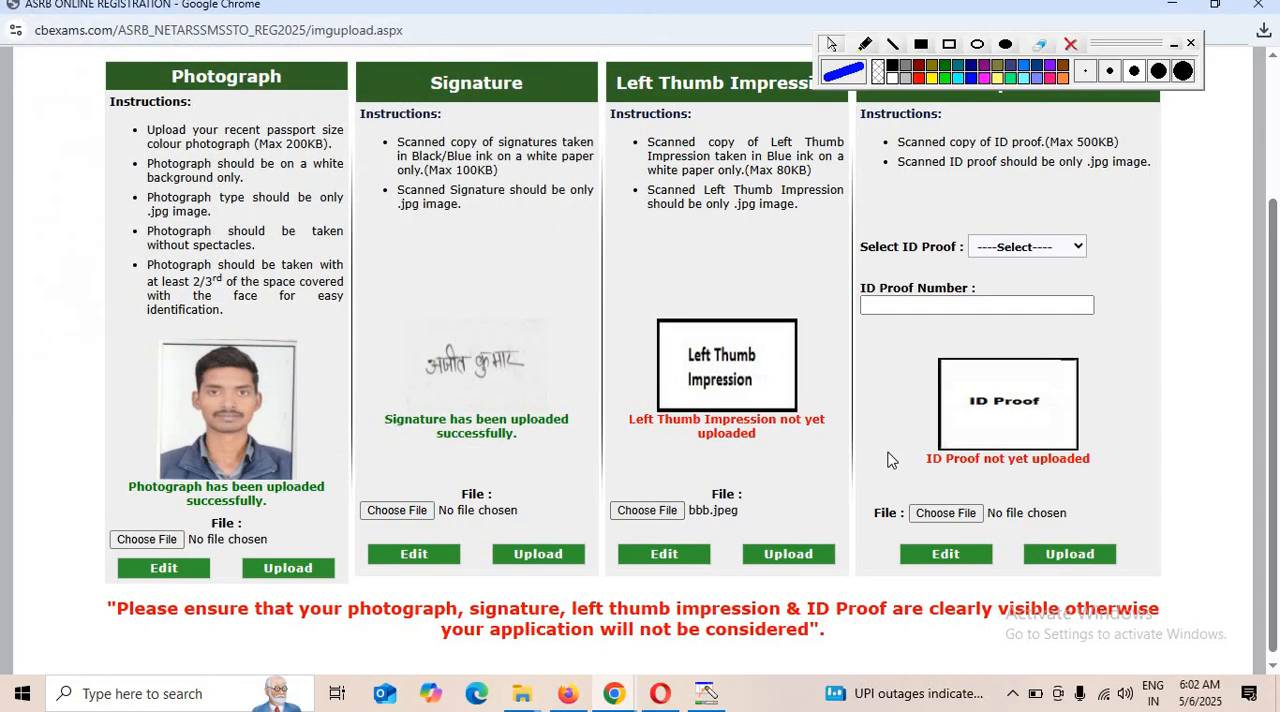
left_click(790, 555)
scroll(860, 440, "down", 2)
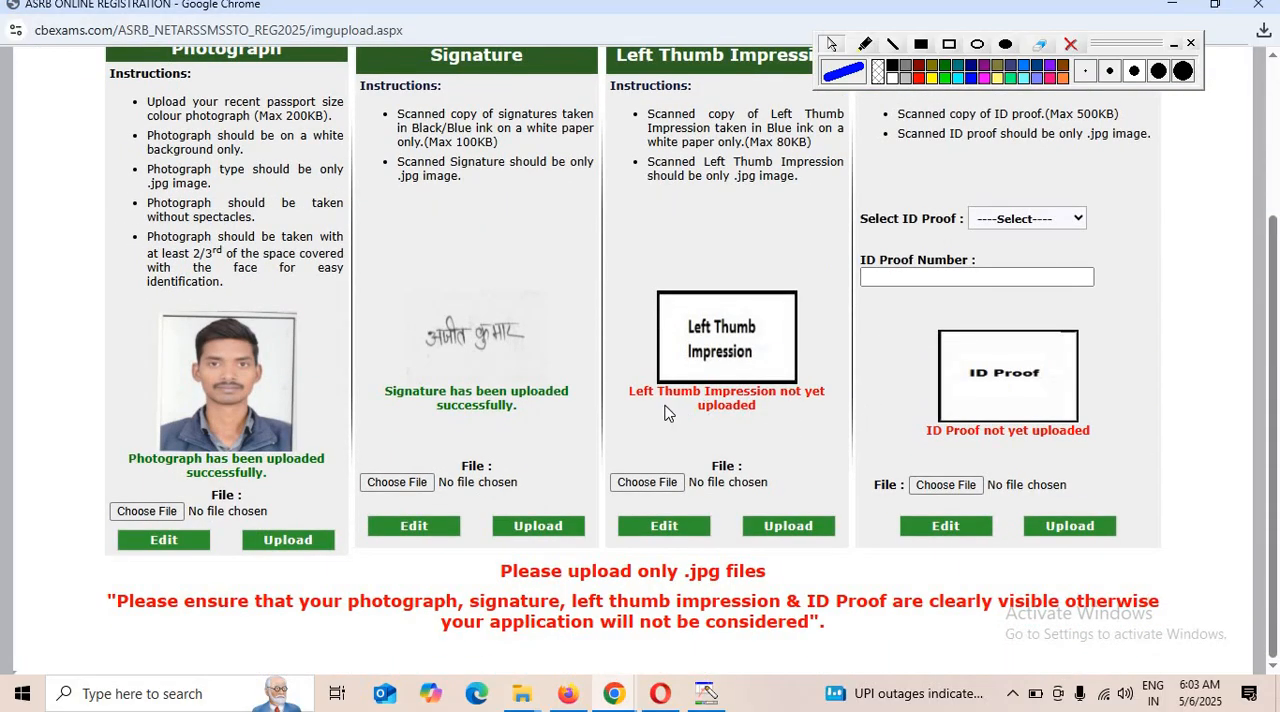
Check the left thumb impression's upload status and its maximum file size requirement.
left_click_drag(654, 397, 786, 410)
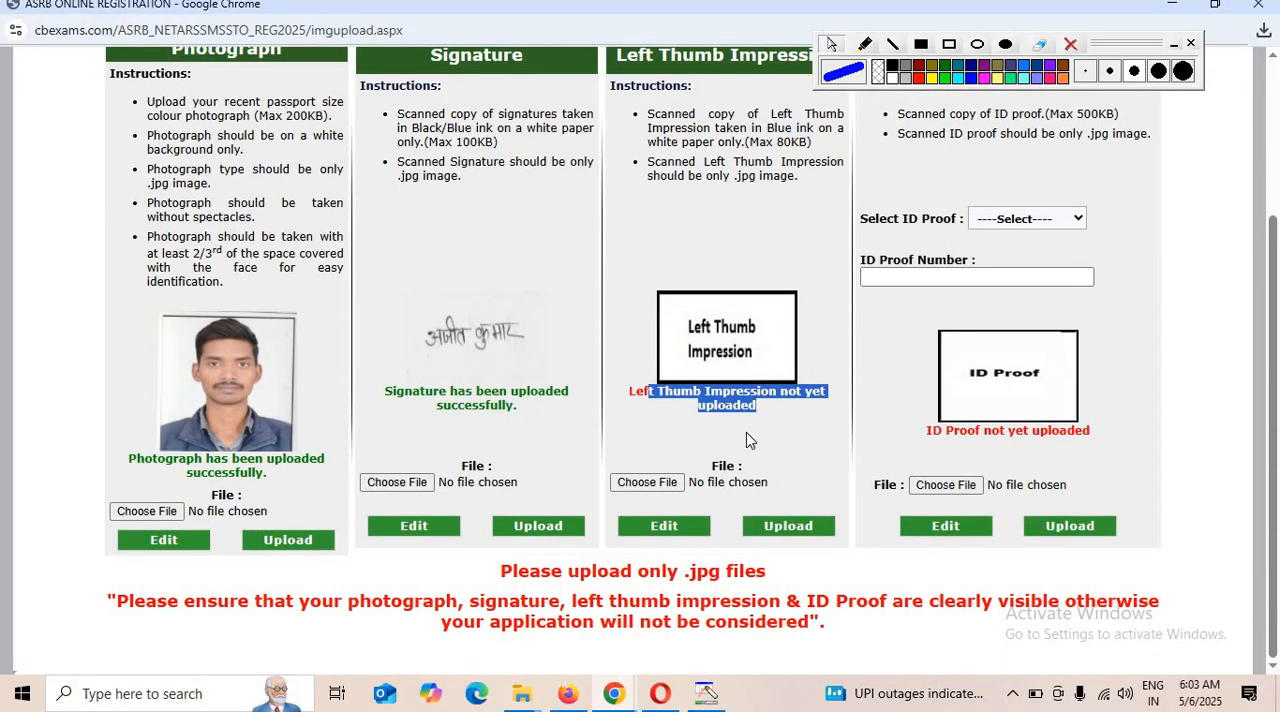
left_click(676, 424)
left_click_drag(698, 406, 741, 423)
left_click(768, 427)
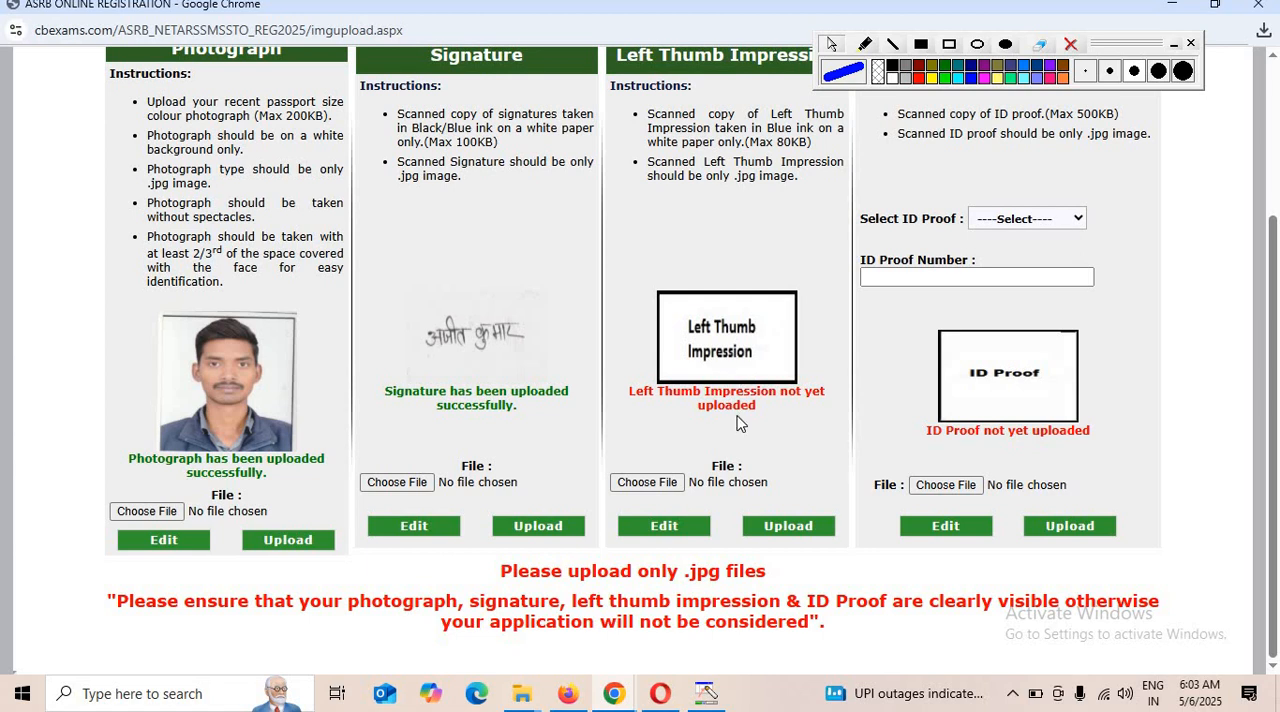
left_click_drag(749, 143, 811, 148)
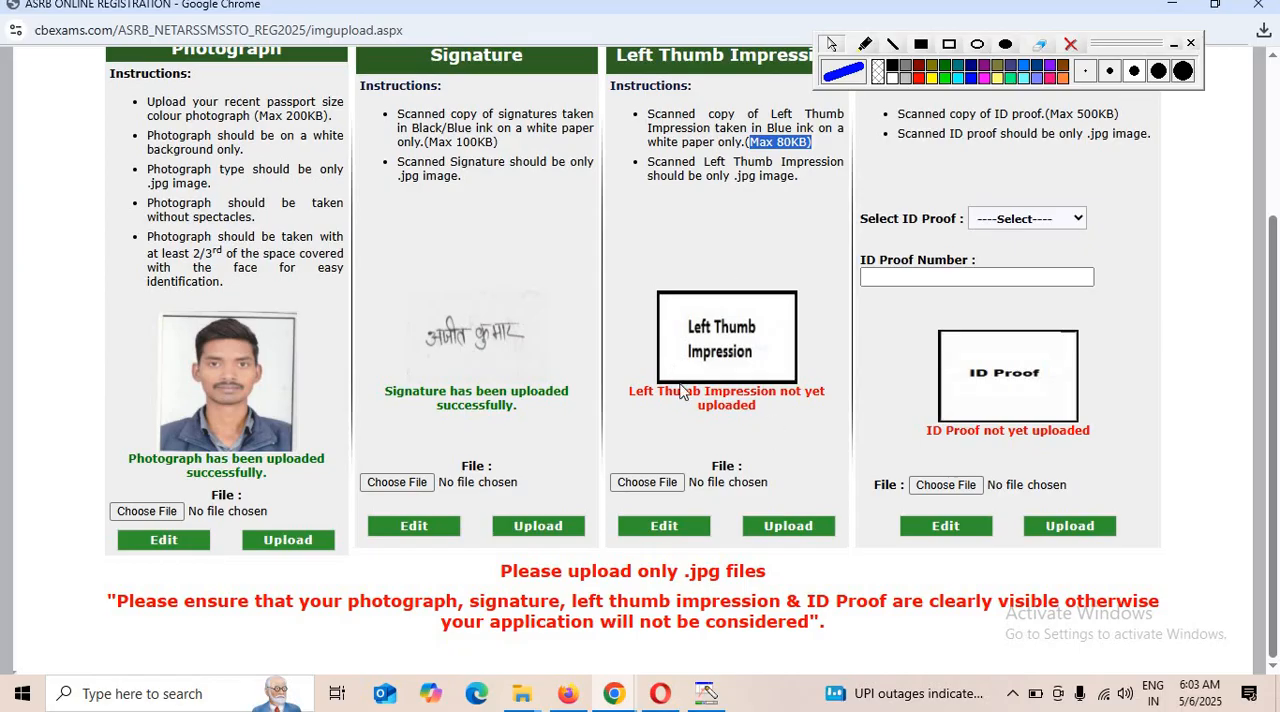
Set the ID proof type to Aadhaar Card in the identity proofs form.
left_click(1033, 218)
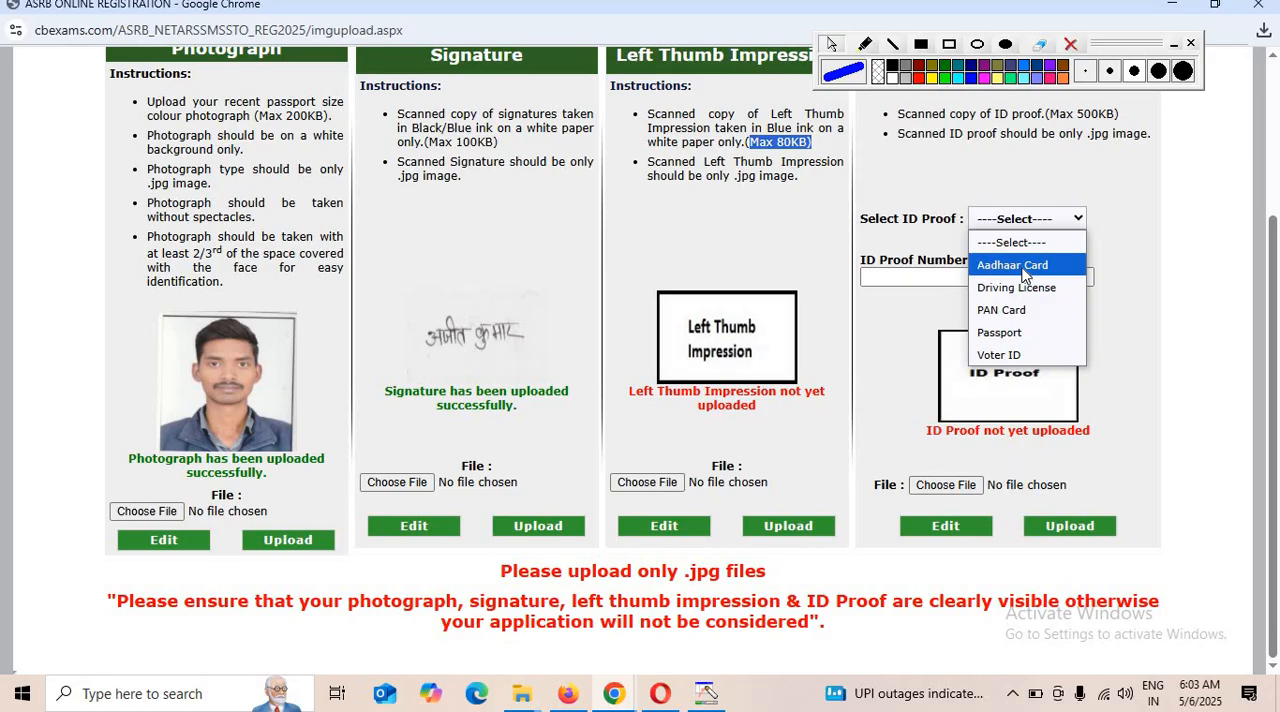
left_click(1020, 264)
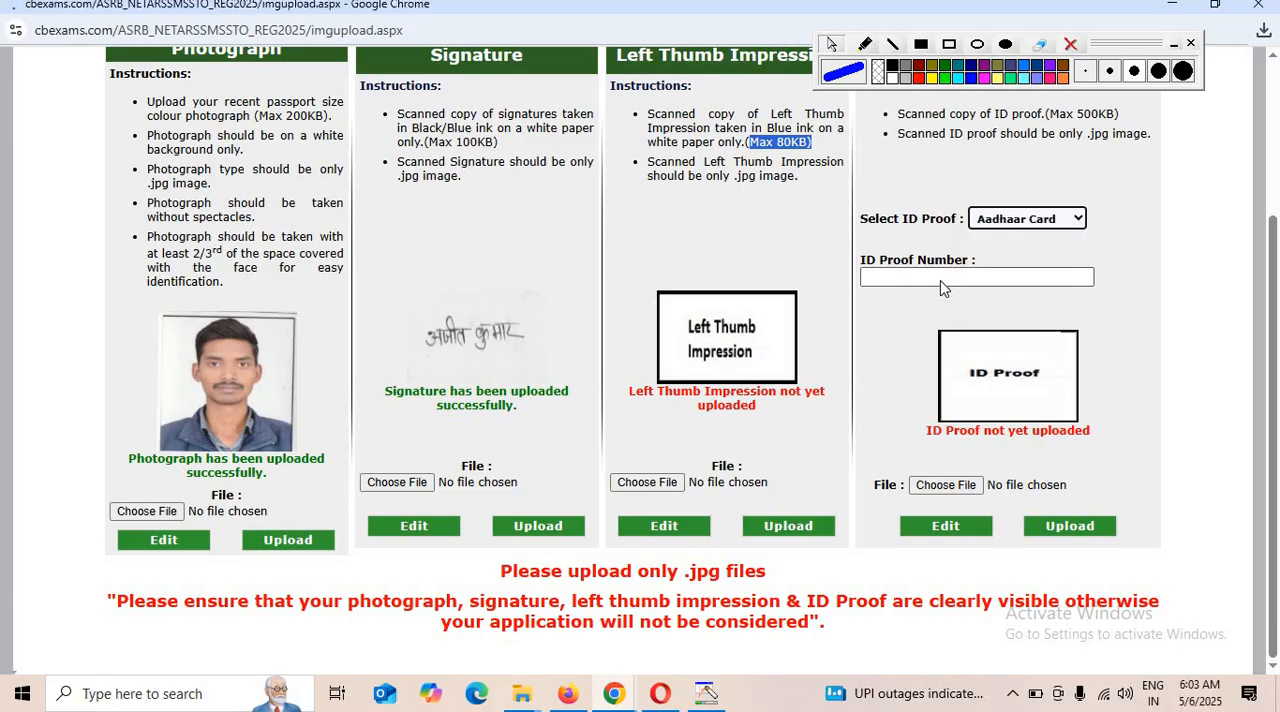
left_click_drag(948, 286, 988, 287)
Review the application preview, checking the addresses, ID proof, exam centre preferences, qualifications and declarations.
scroll(990, 300, "down", 2)
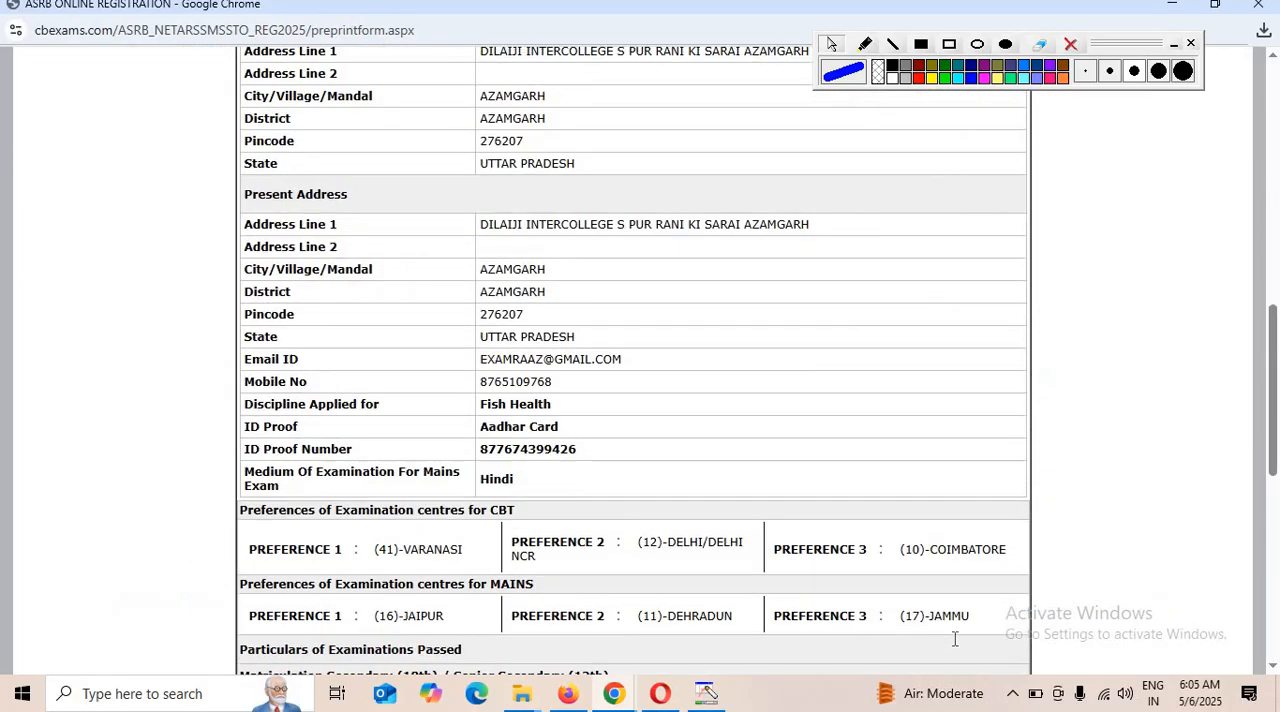
scroll(954, 635, "up", 5)
scroll(954, 640, "down", 6)
scroll(954, 640, "down", 6)
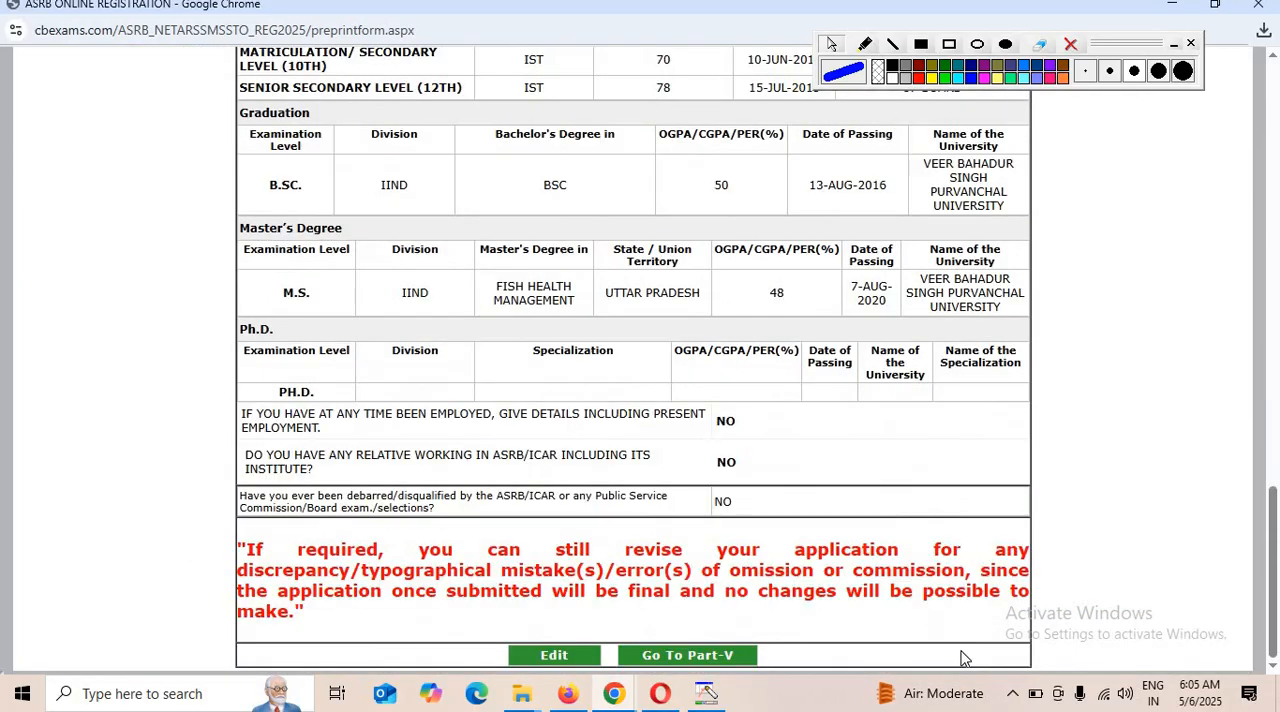
scroll(1086, 566, "up", 15)
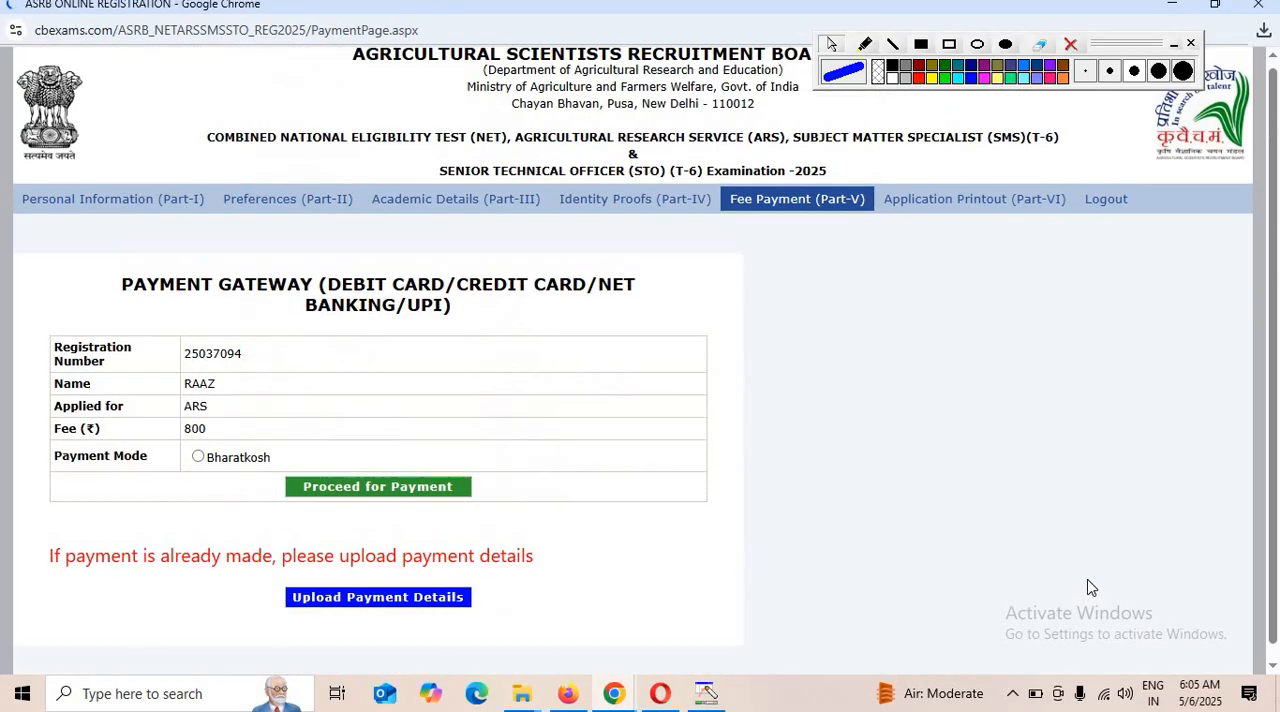
scroll(557, 470, "down", 2)
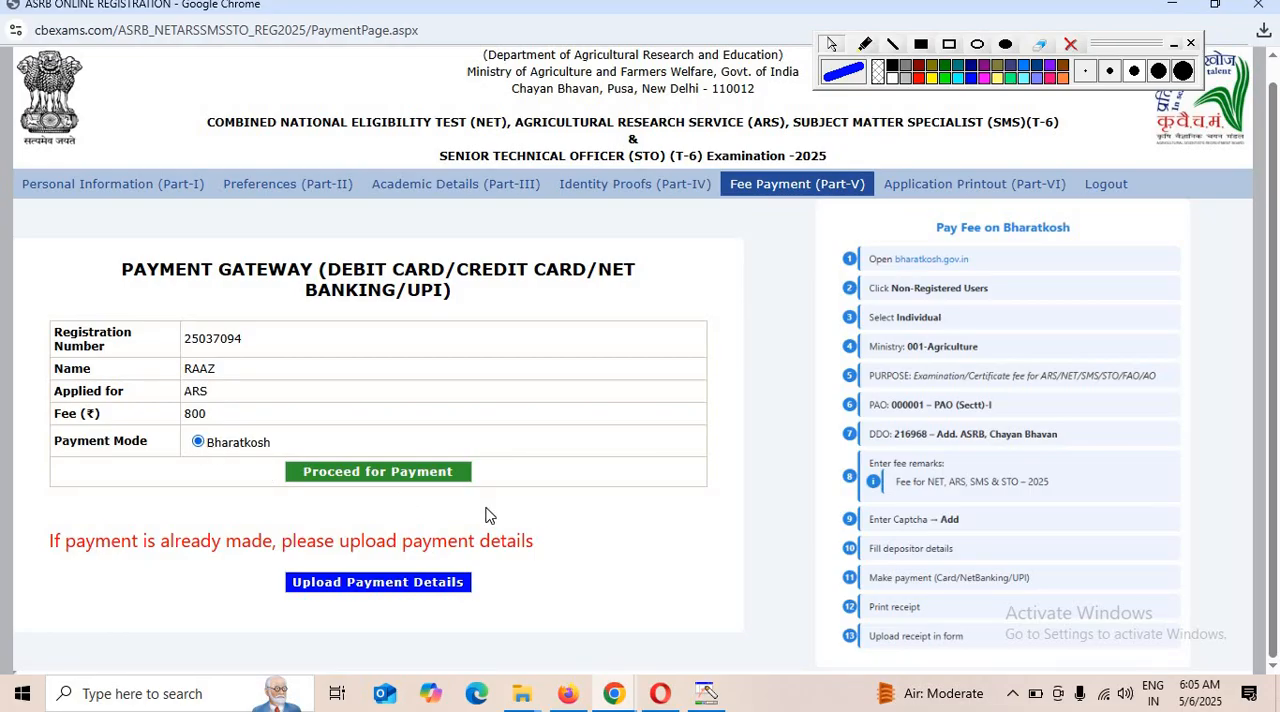
left_click(375, 472)
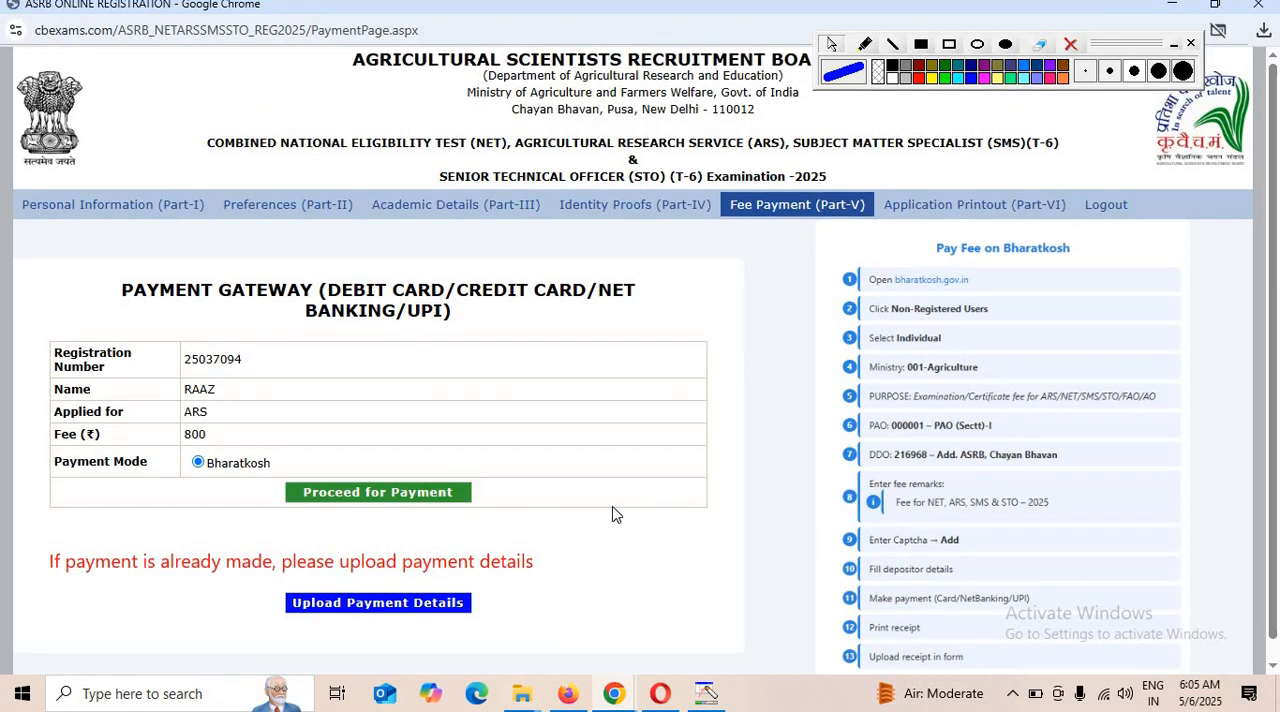
left_click(1220, 33)
left_click(990, 131)
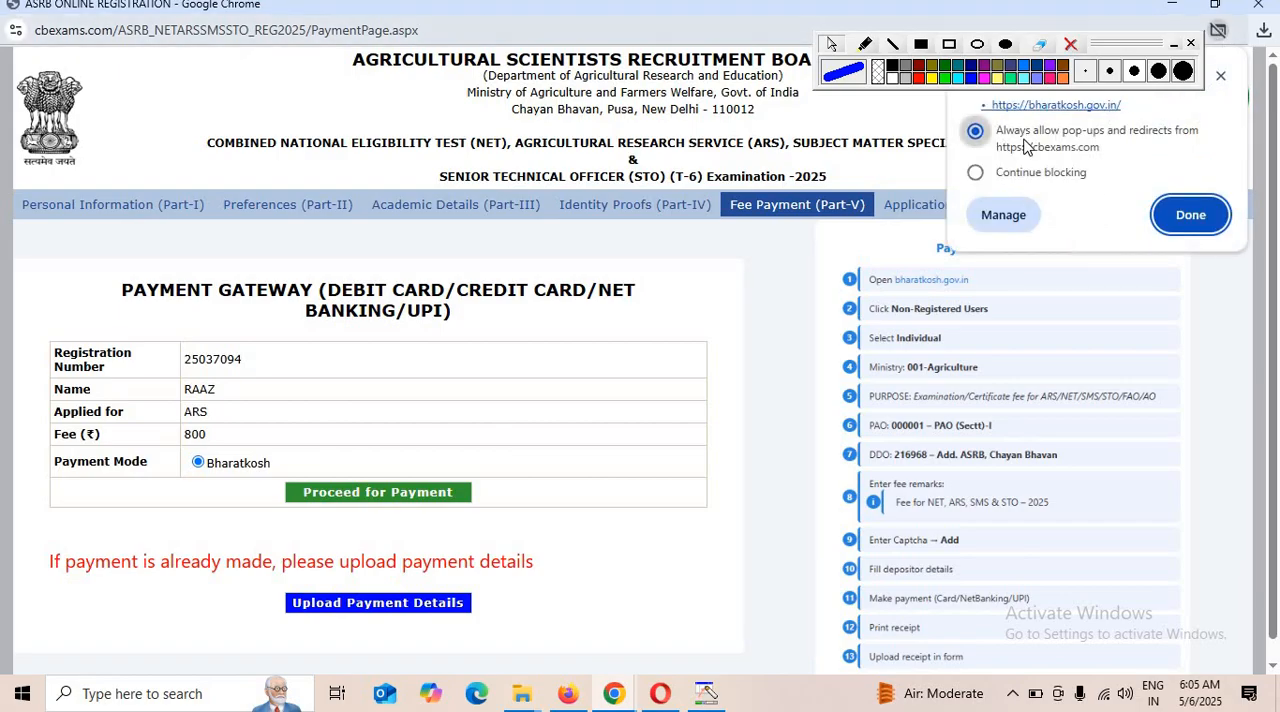
left_click(1192, 220)
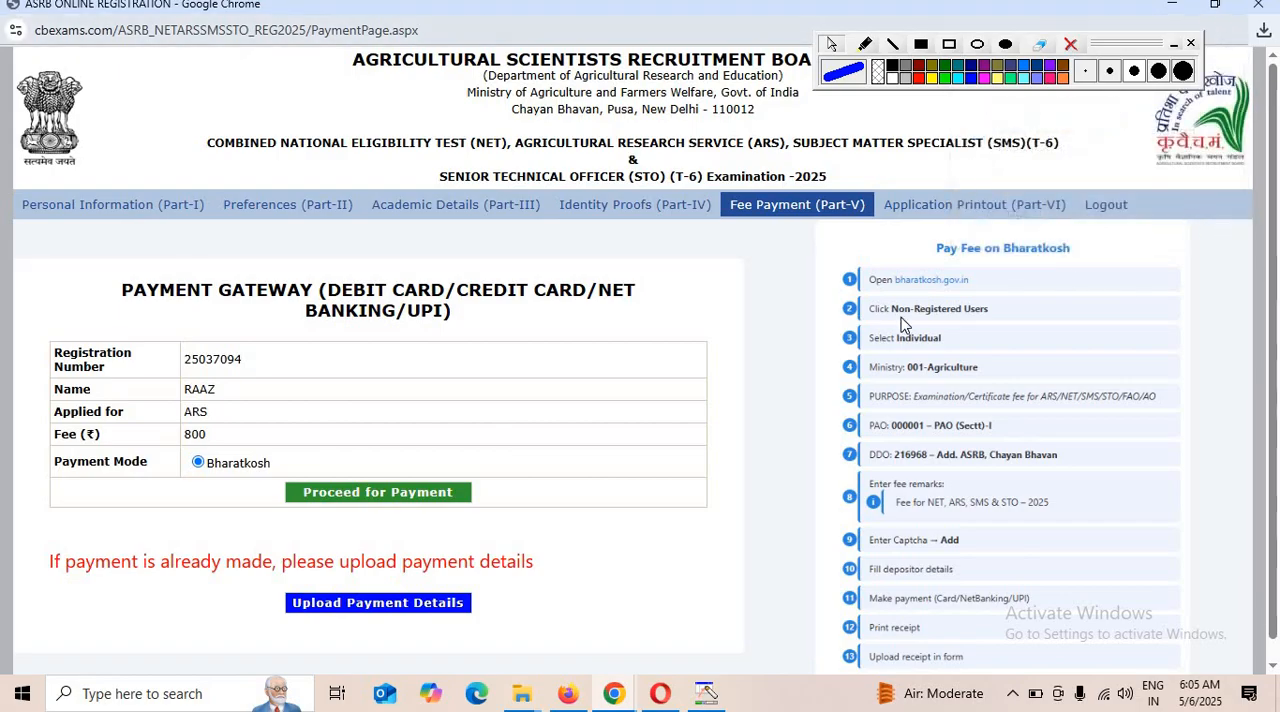
left_click(390, 500)
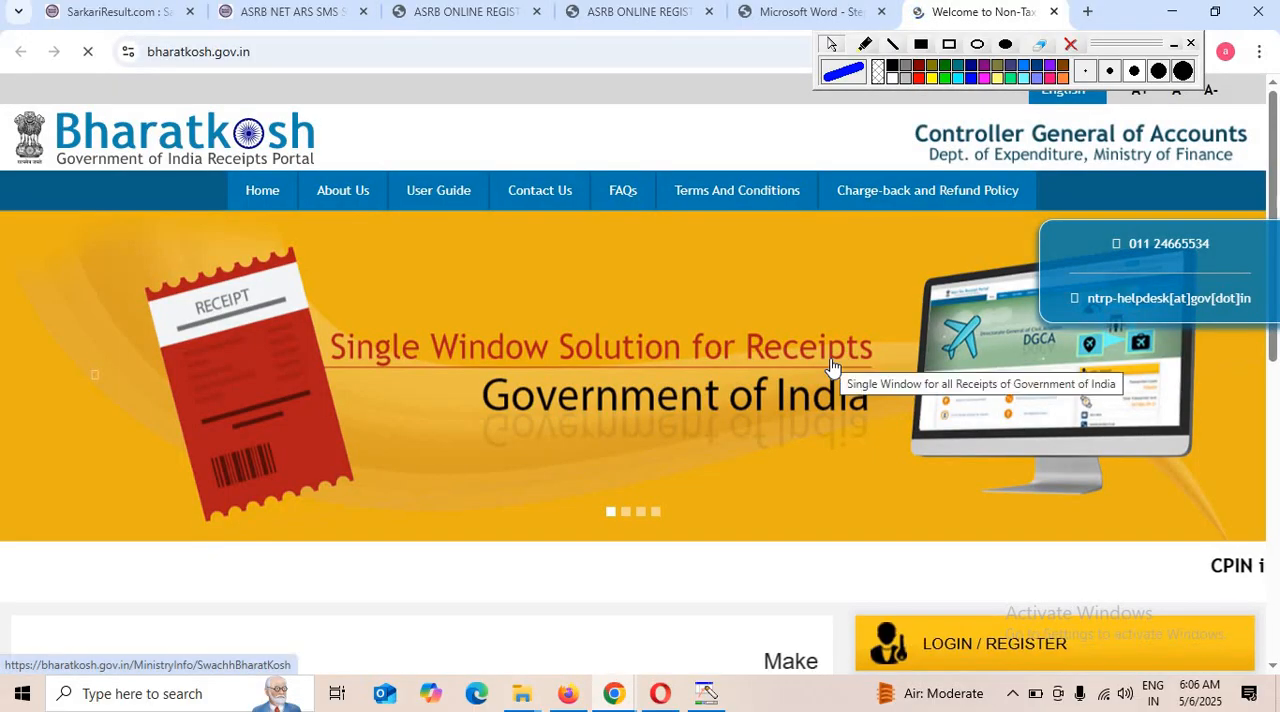
Look through the Bharatkosh home page for the Payment to GoI options.
scroll(666, 537, "down", 1)
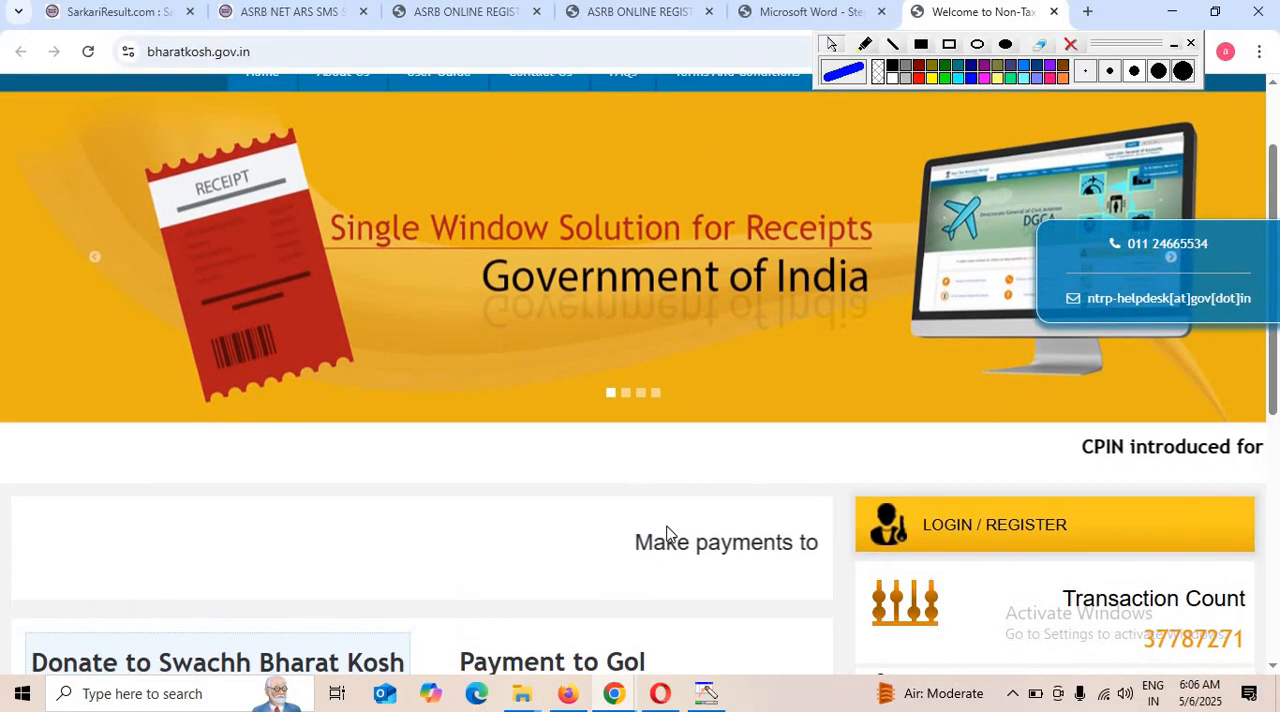
scroll(666, 537, "down", 5)
scroll(890, 395, "up", 3)
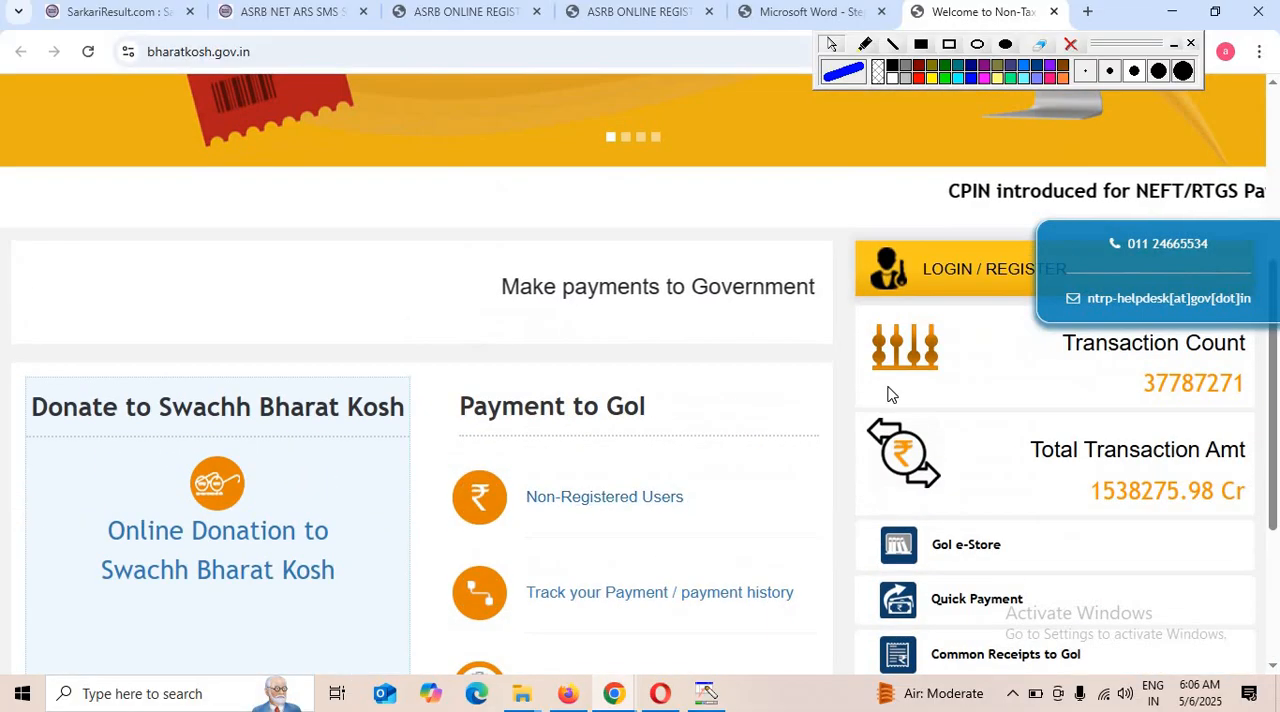
Return to the ASRB application and examine the transaction ID, amount paid, submission date and receipt upload fields in Transaction Details.
key("alt+Tab")
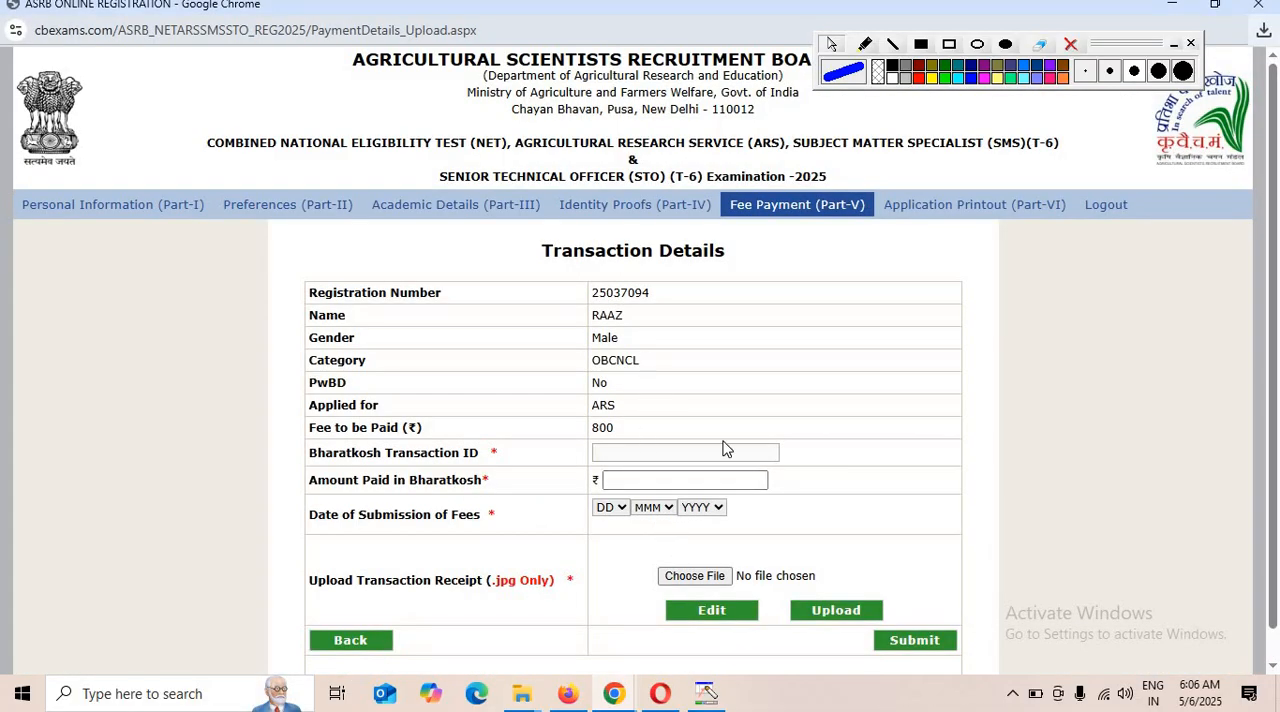
left_click_drag(418, 453, 569, 458)
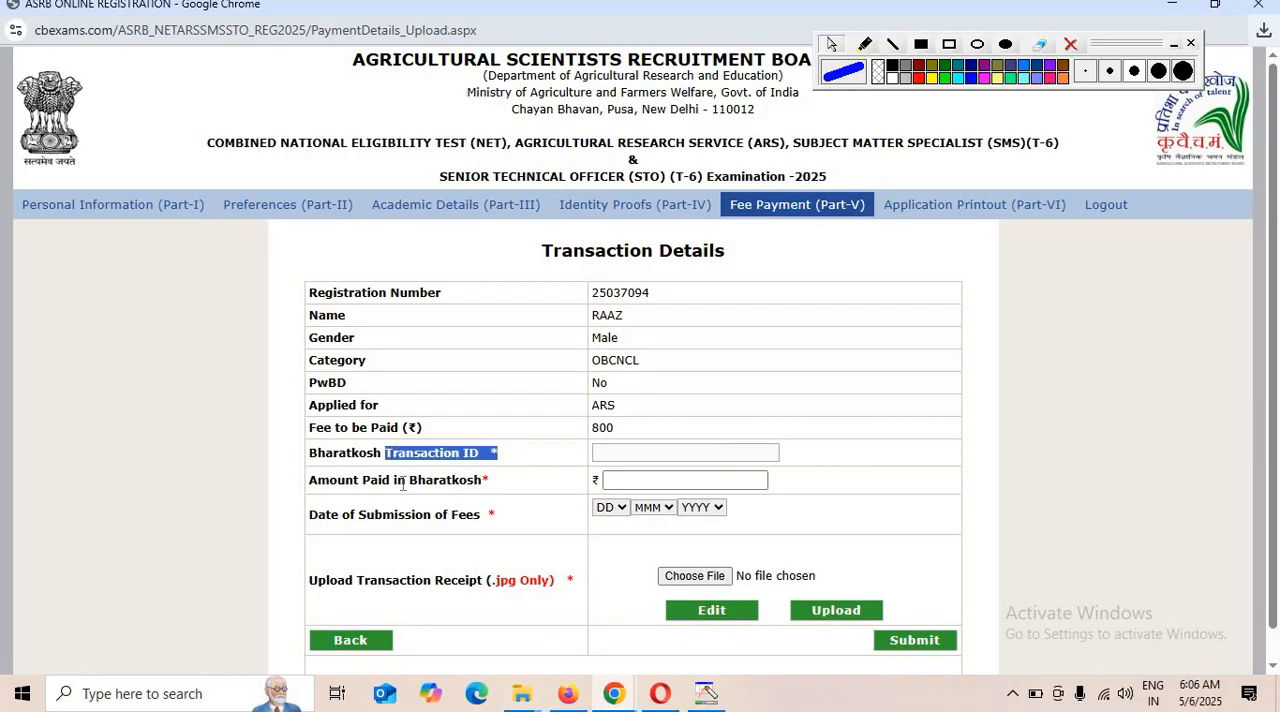
left_click_drag(360, 487, 500, 498)
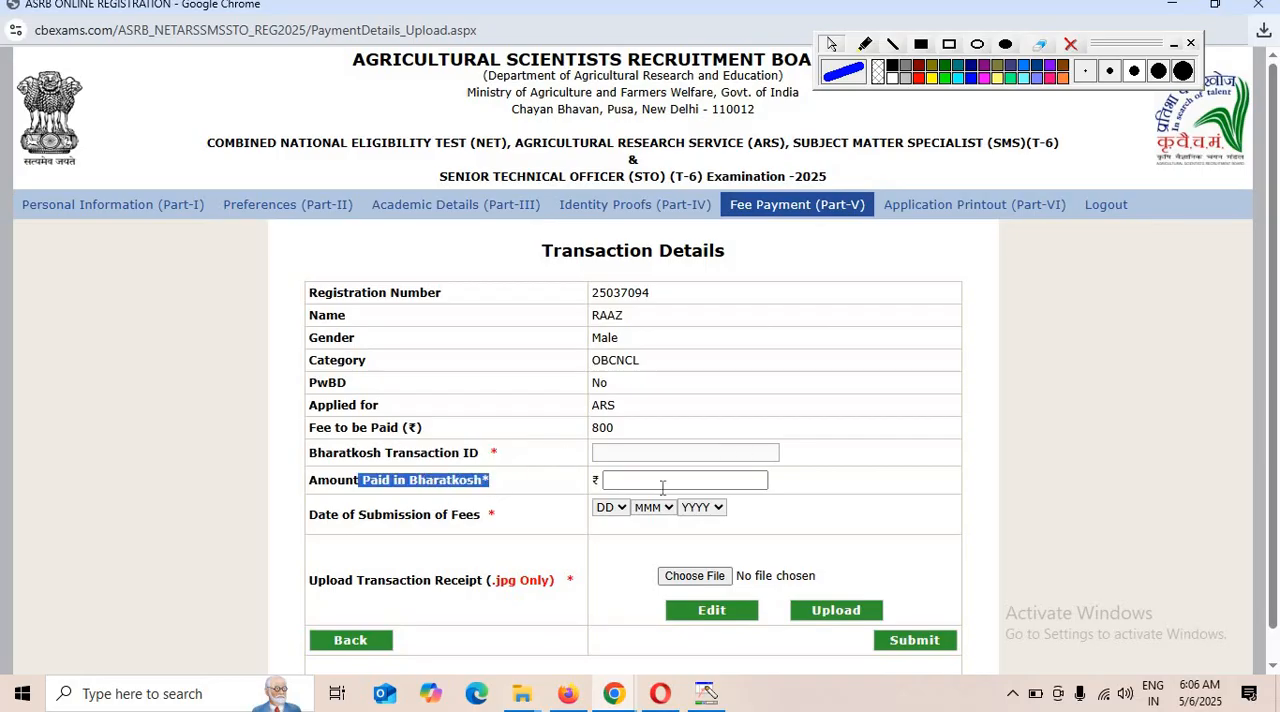
left_click_drag(350, 514, 656, 527)
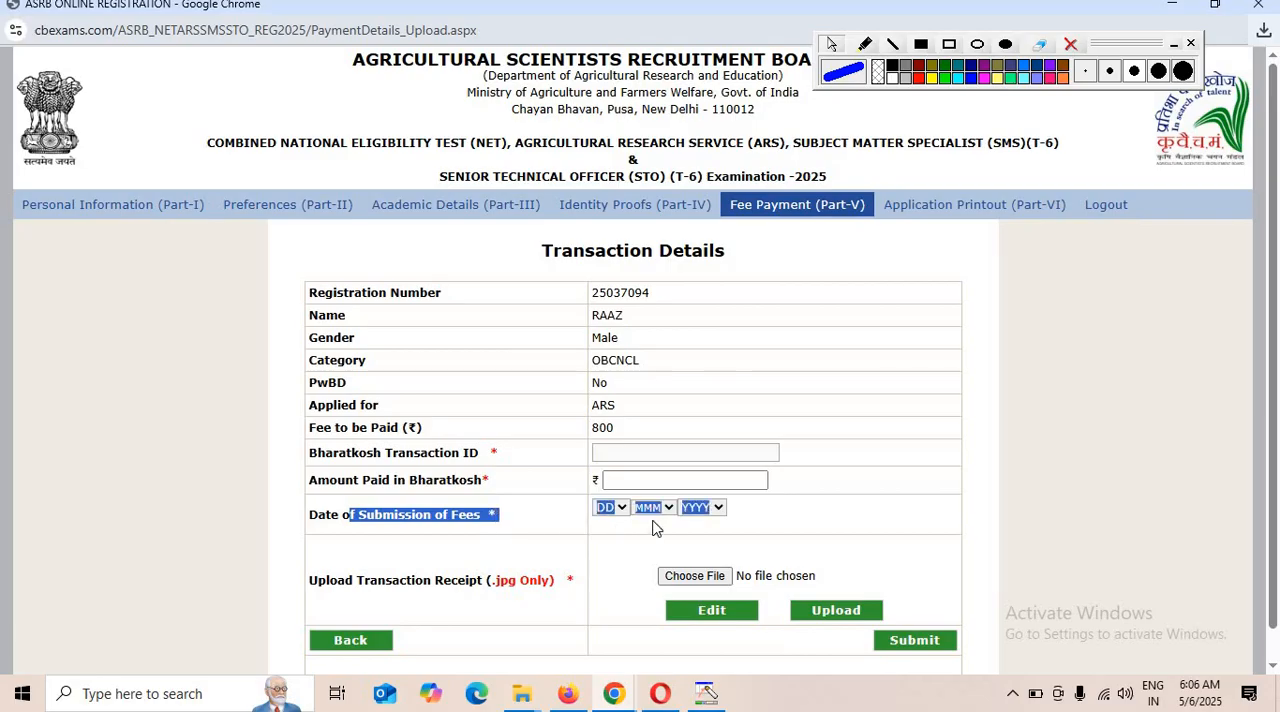
left_click(688, 596)
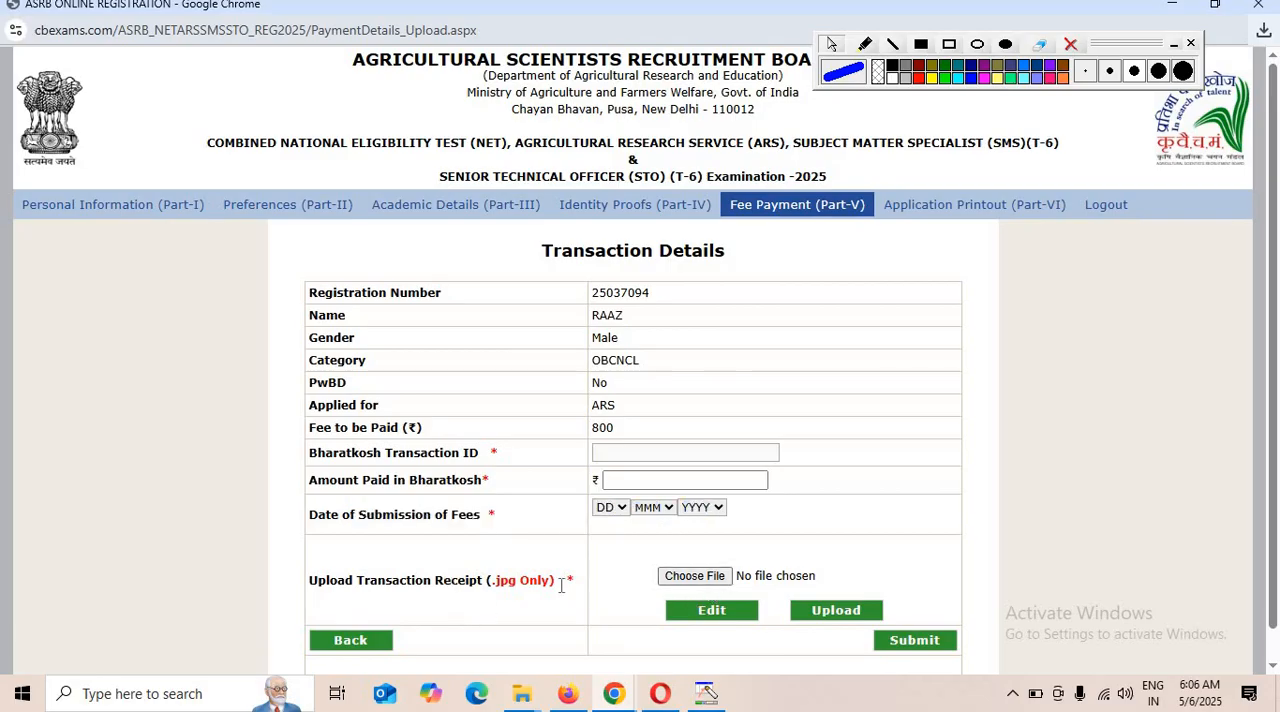